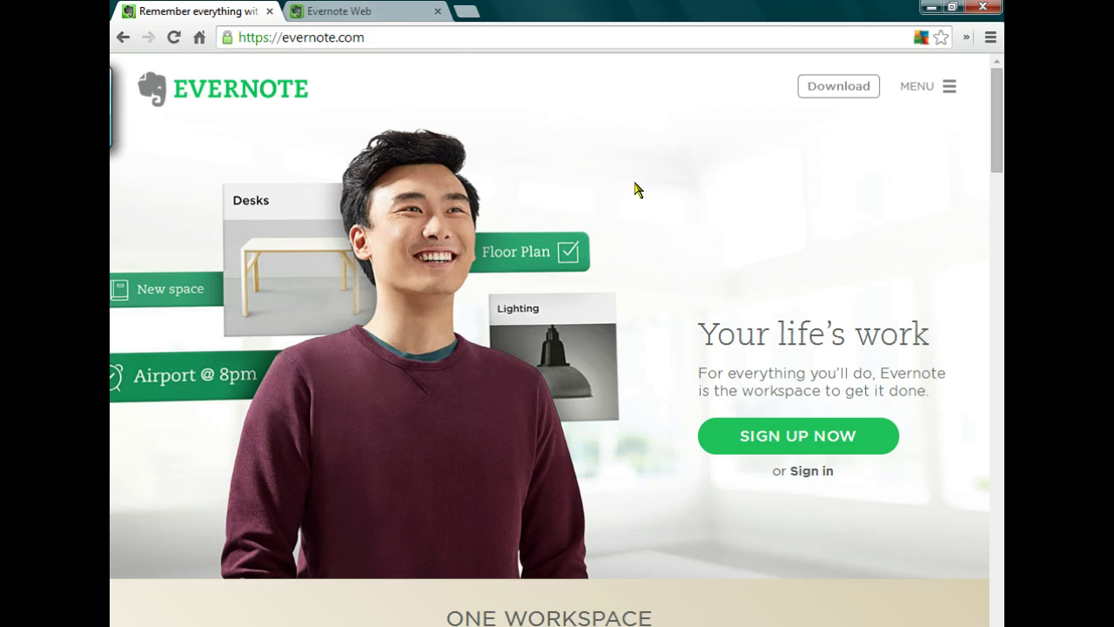
Step: View the account sign-up form from the Evernote homepage and close it without registering
scroll(636, 187, down, 2)
scroll(636, 187, up, 2)
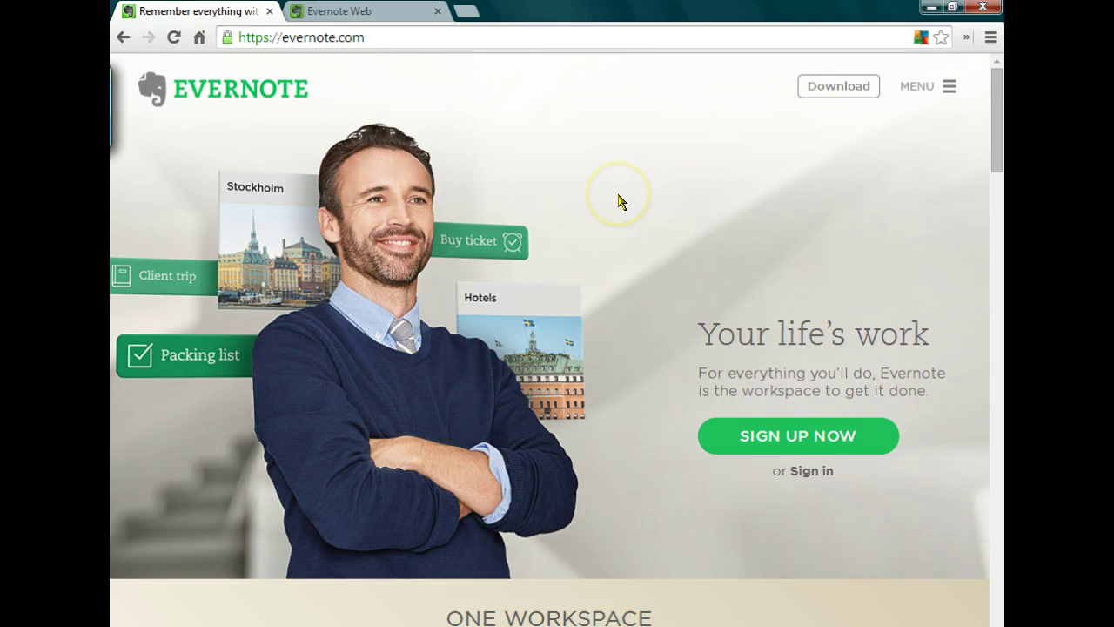
click(800, 450)
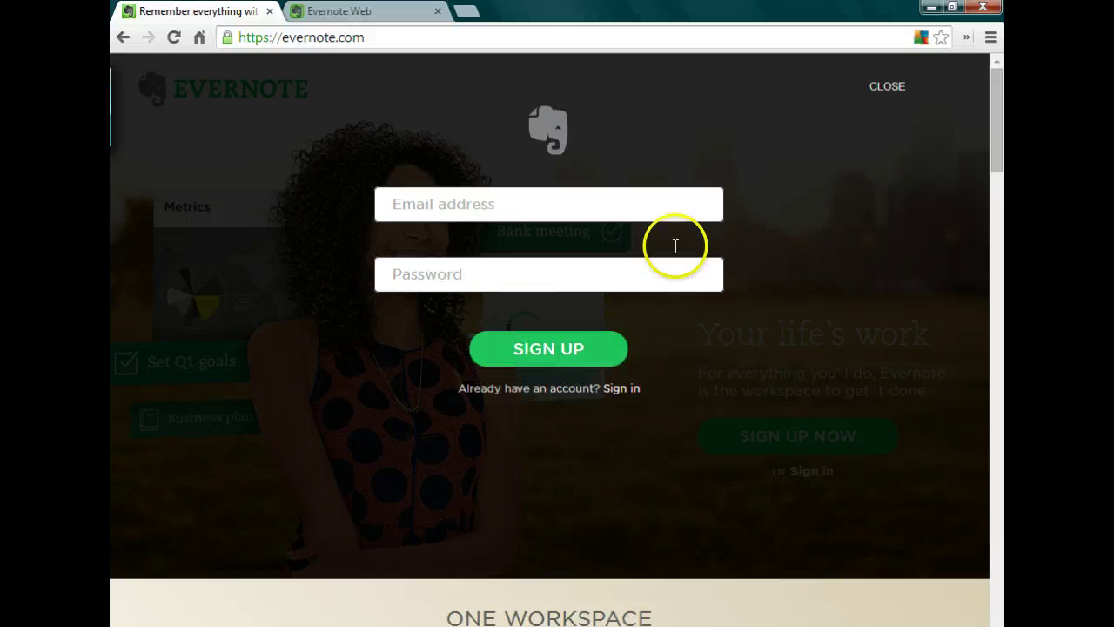
click(883, 89)
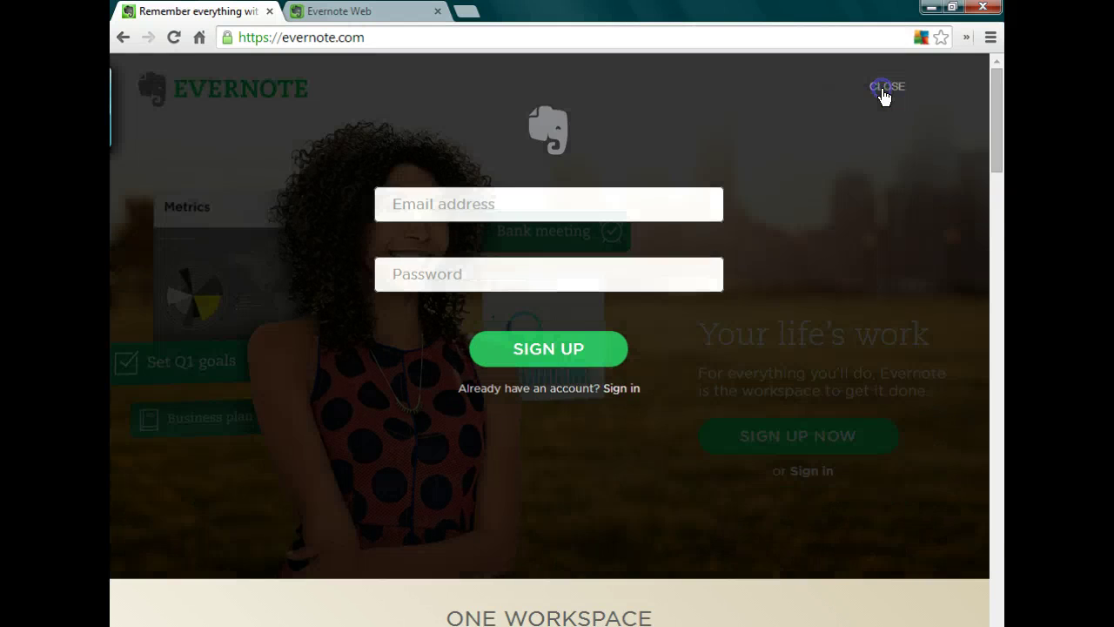
Step: Review the homepage's Write, Collect, Find and Present sections and compare the Free, Premium and Business plans
scroll(661, 191, down, 6)
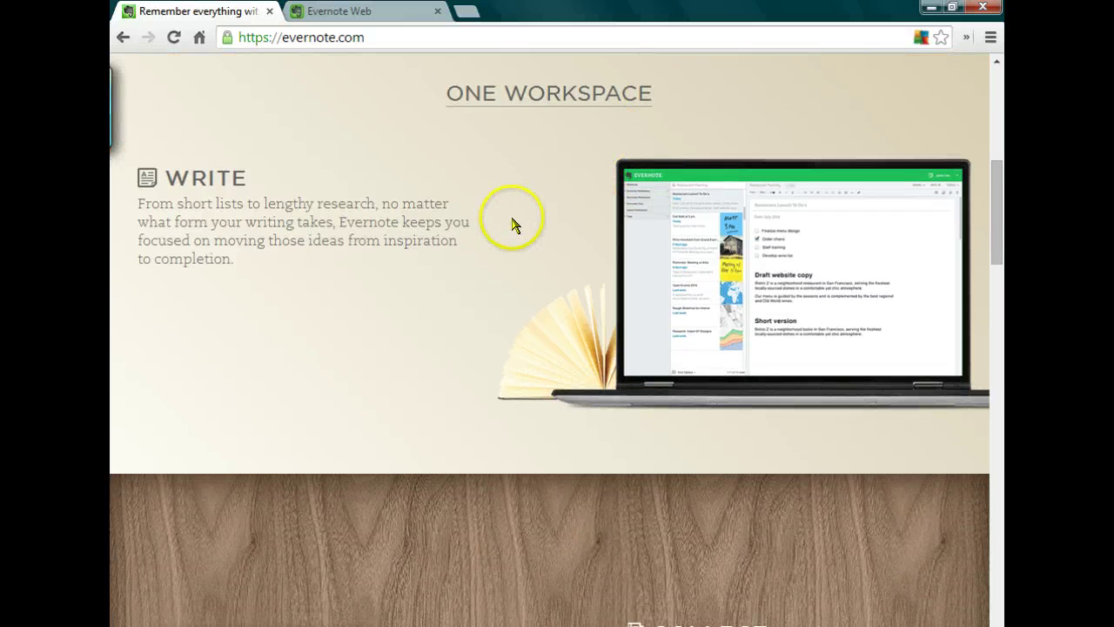
scroll(512, 224, down, 5)
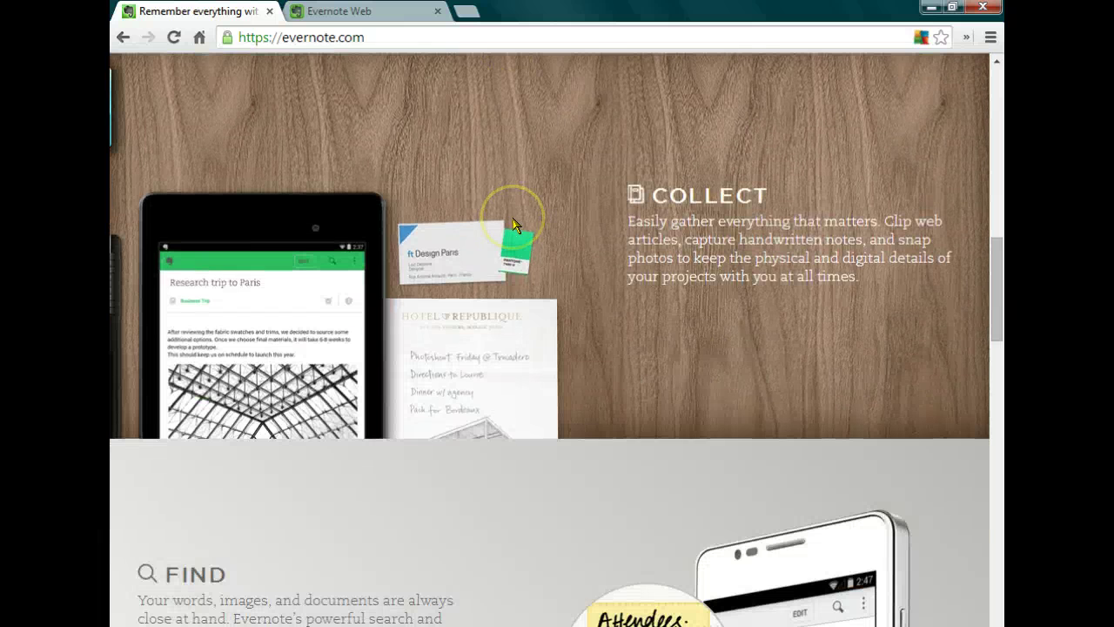
scroll(587, 219, down, 4)
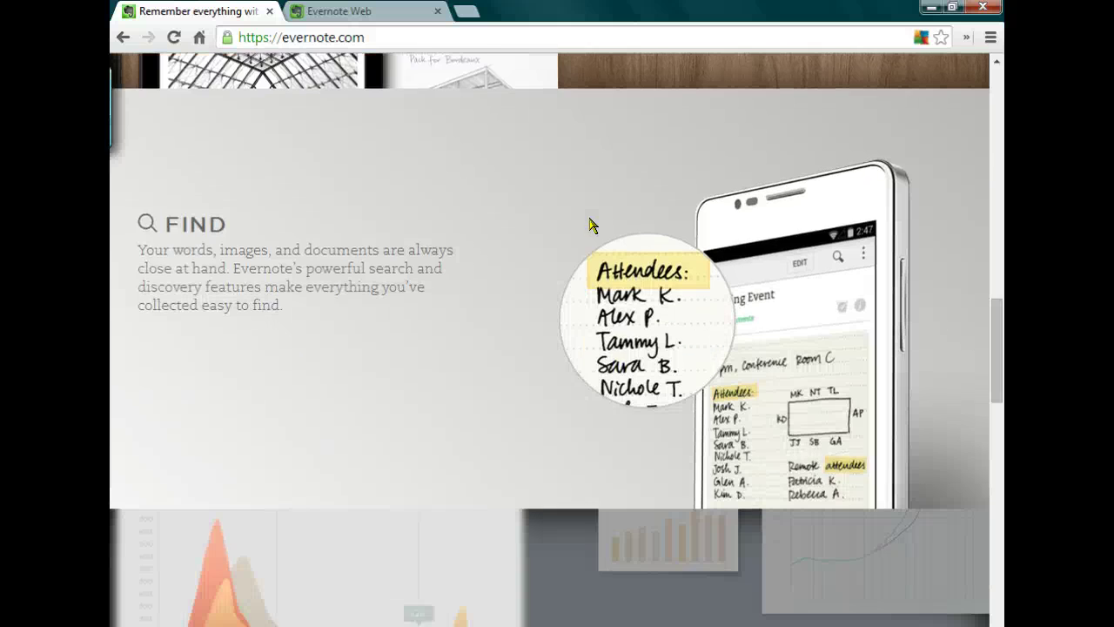
scroll(589, 225, up, 4)
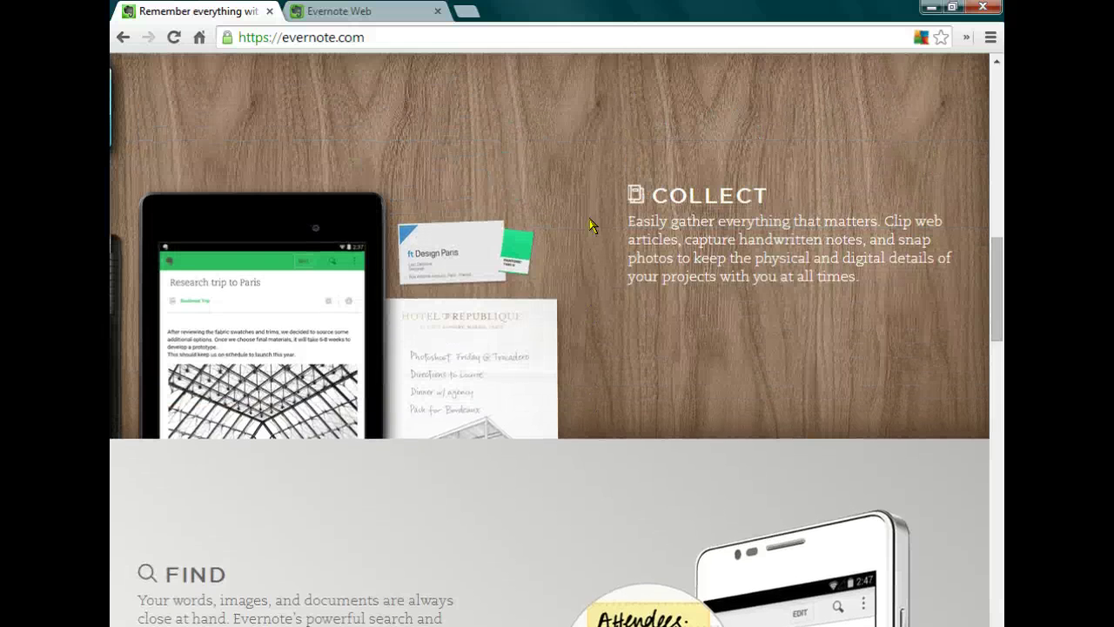
scroll(589, 225, down, 7)
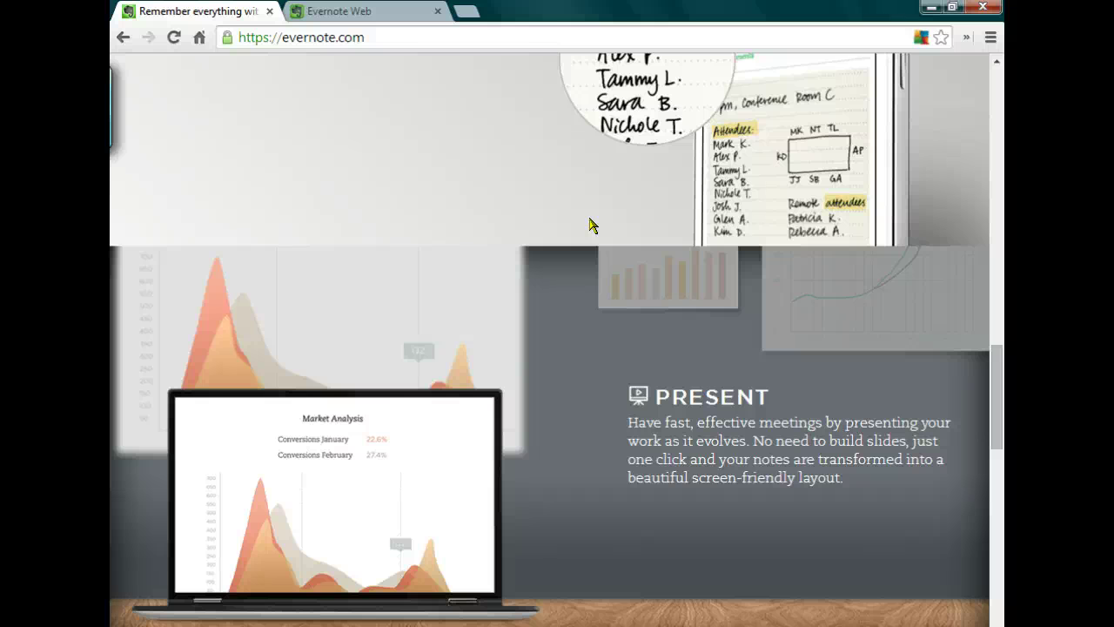
click(582, 245)
scroll(582, 245, down, 6)
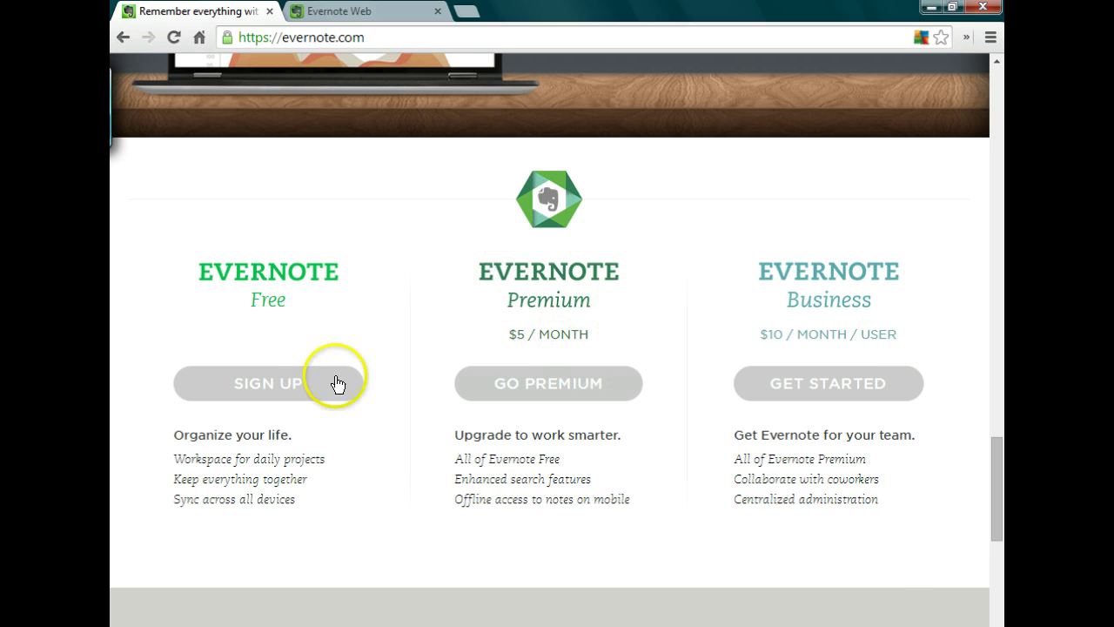
scroll(431, 348, up, 10)
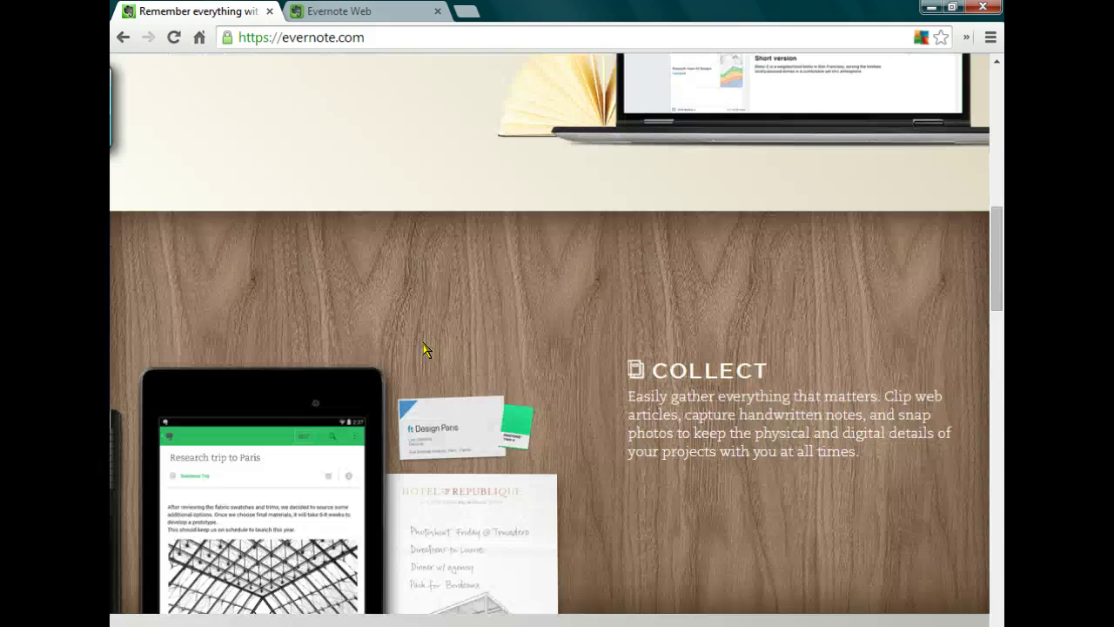
scroll(426, 349, up, 5)
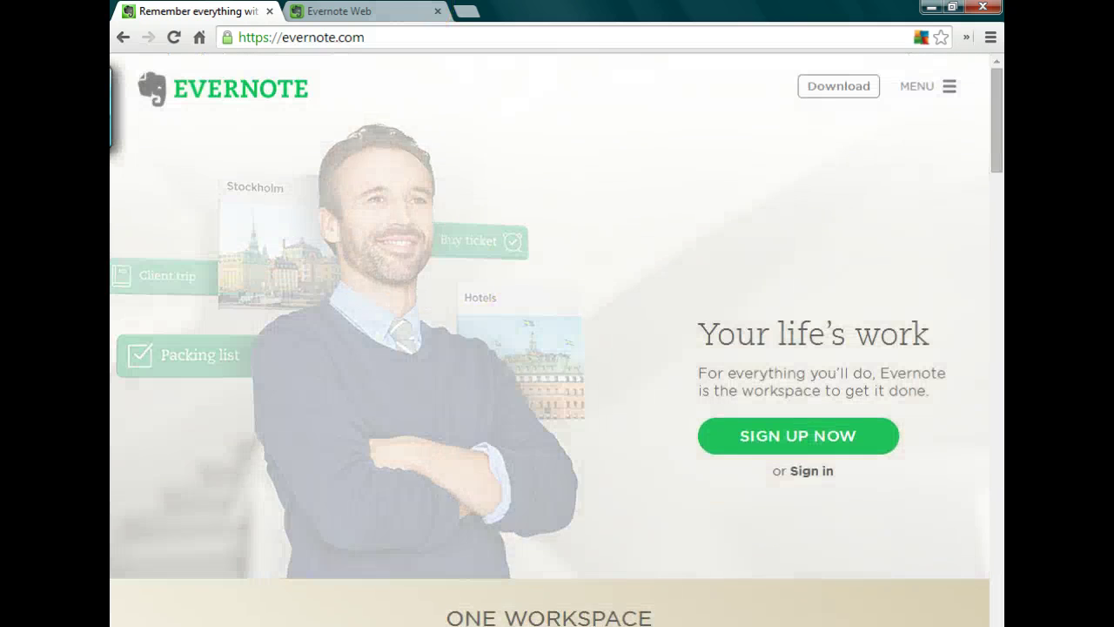
Step: Switch to the Evernote Web account page and look over its list of notebooks
click(366, 11)
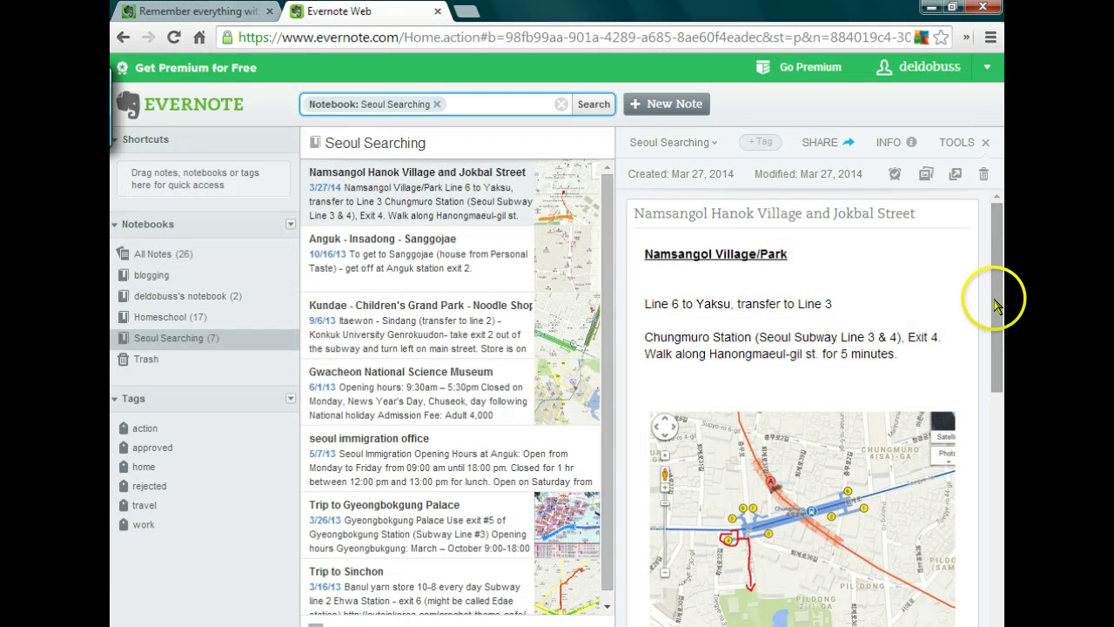
click(169, 228)
click(168, 230)
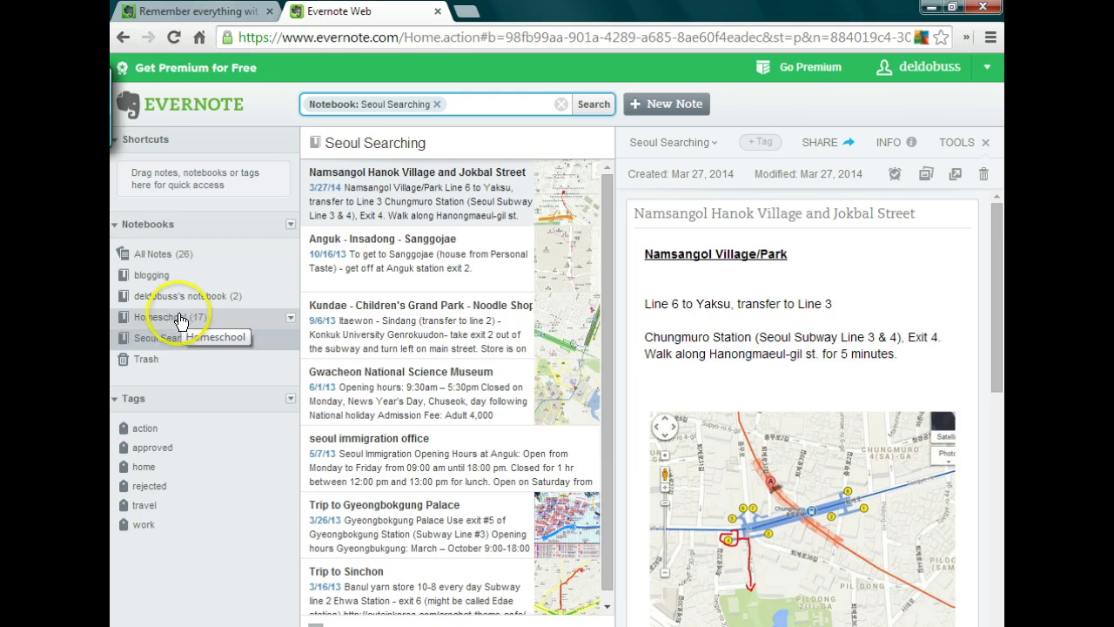
drag(181, 318, 131, 321)
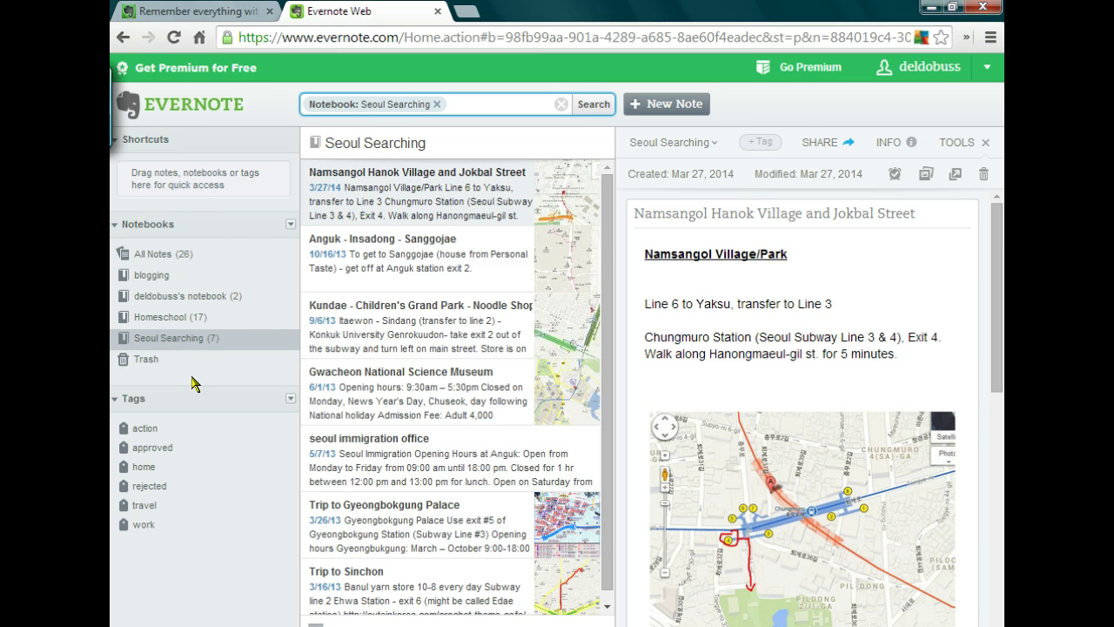
Step: View All Notes, go through the individual notebooks including Homeschool, and finish on Seoul Searching
click(187, 261)
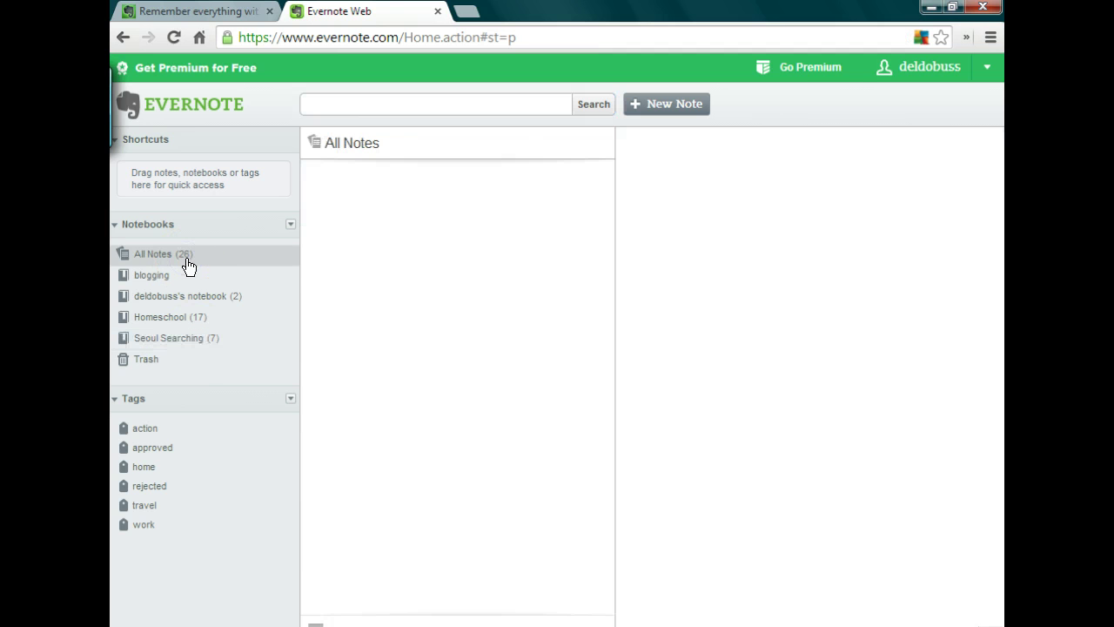
click(179, 274)
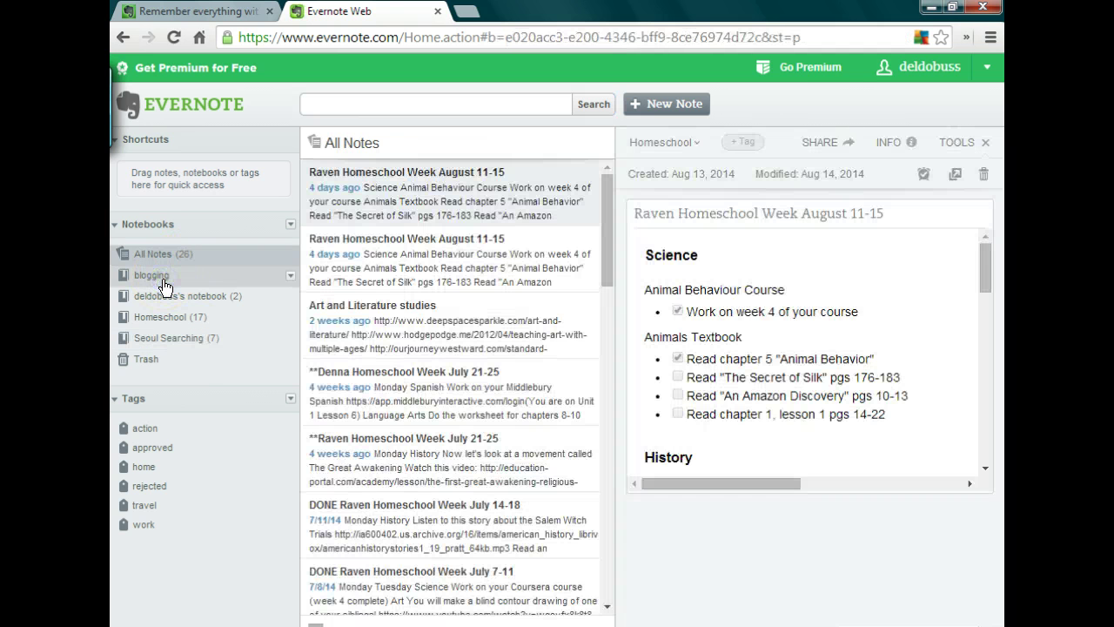
click(170, 301)
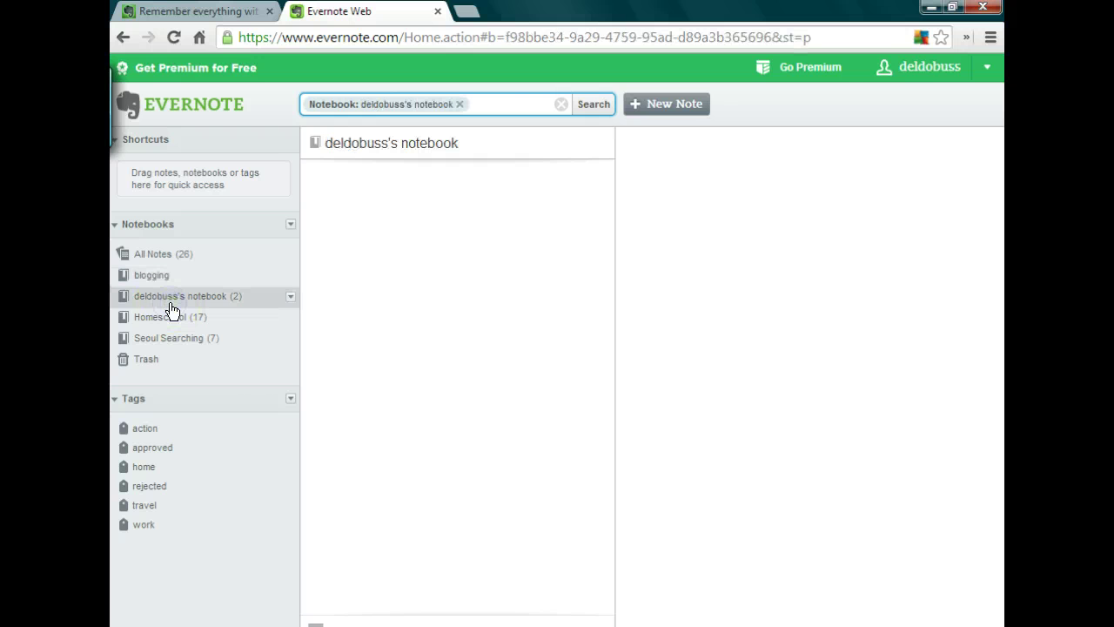
click(172, 318)
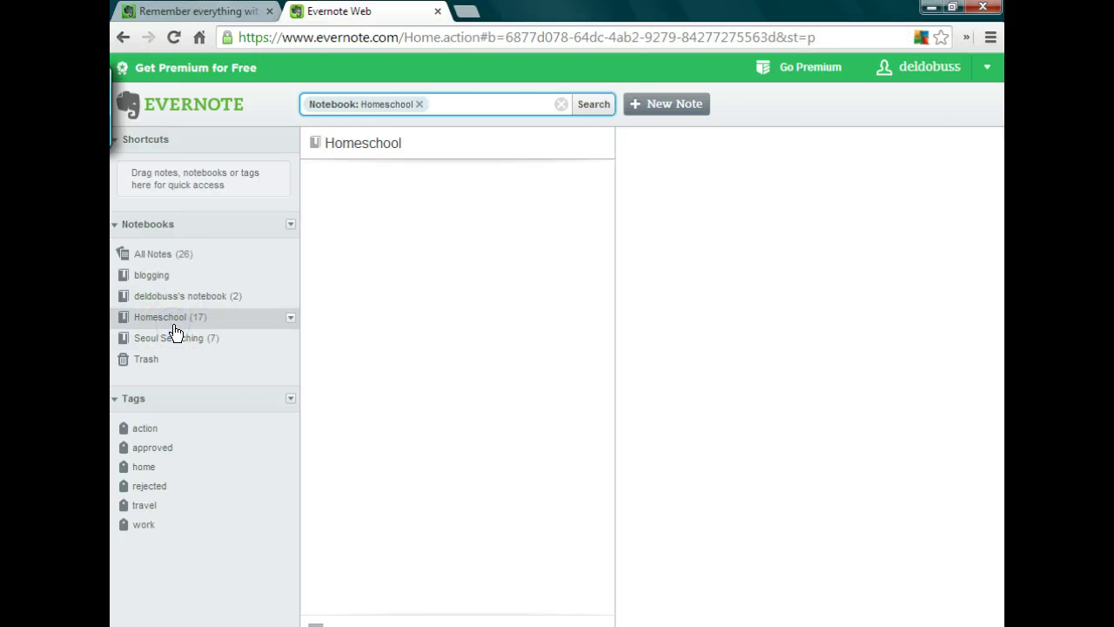
click(171, 347)
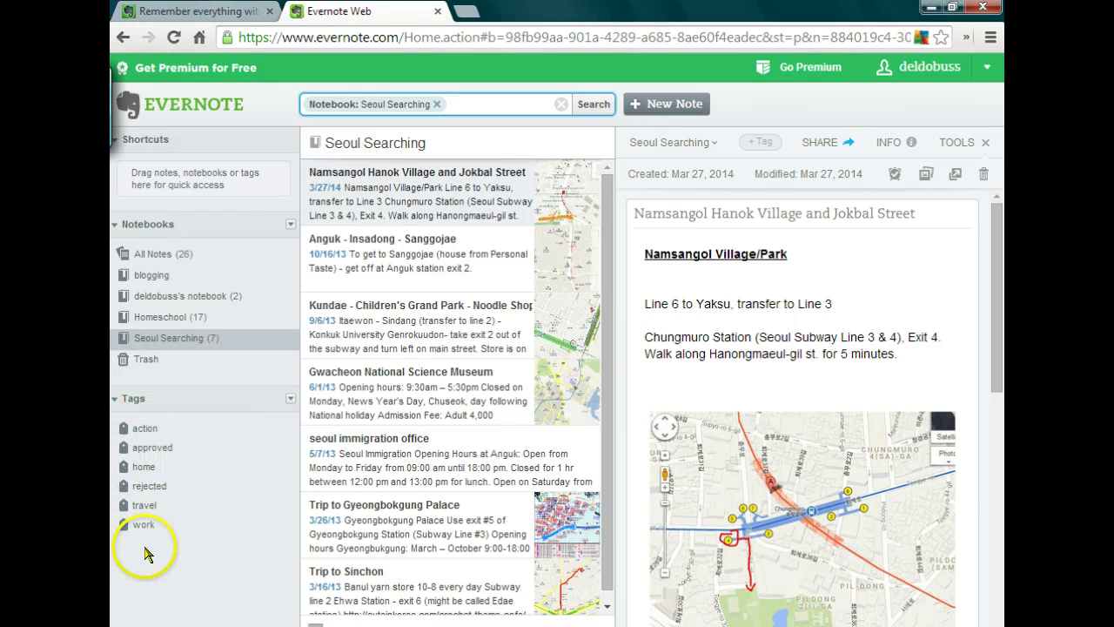
Step: Filter the Seoul Searching notes by the action tag and clear that filter again
click(160, 433)
click(187, 435)
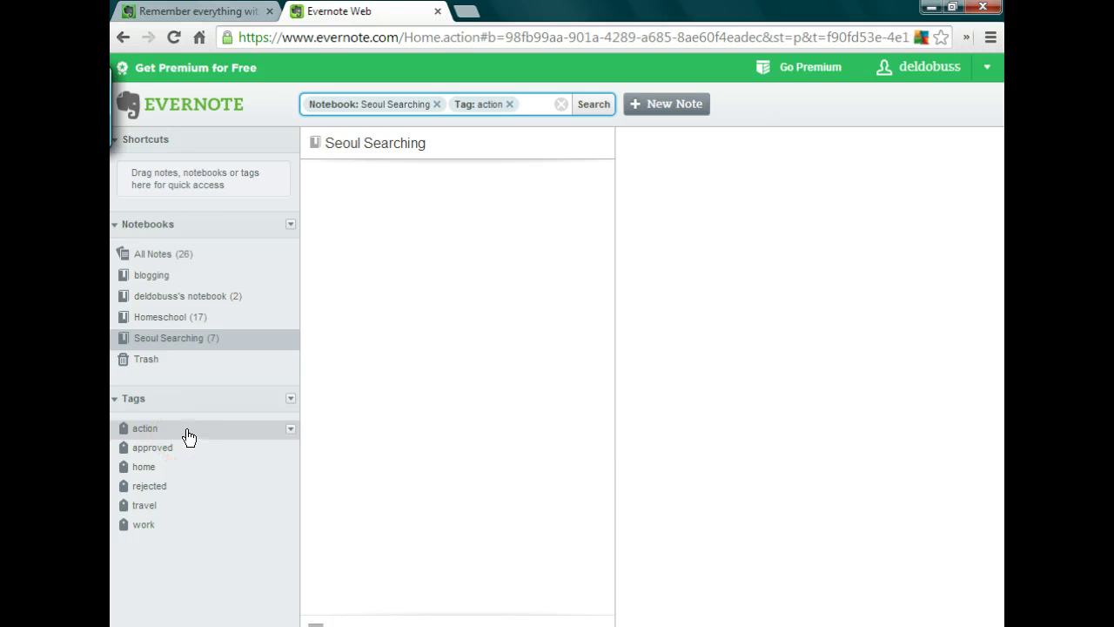
click(209, 447)
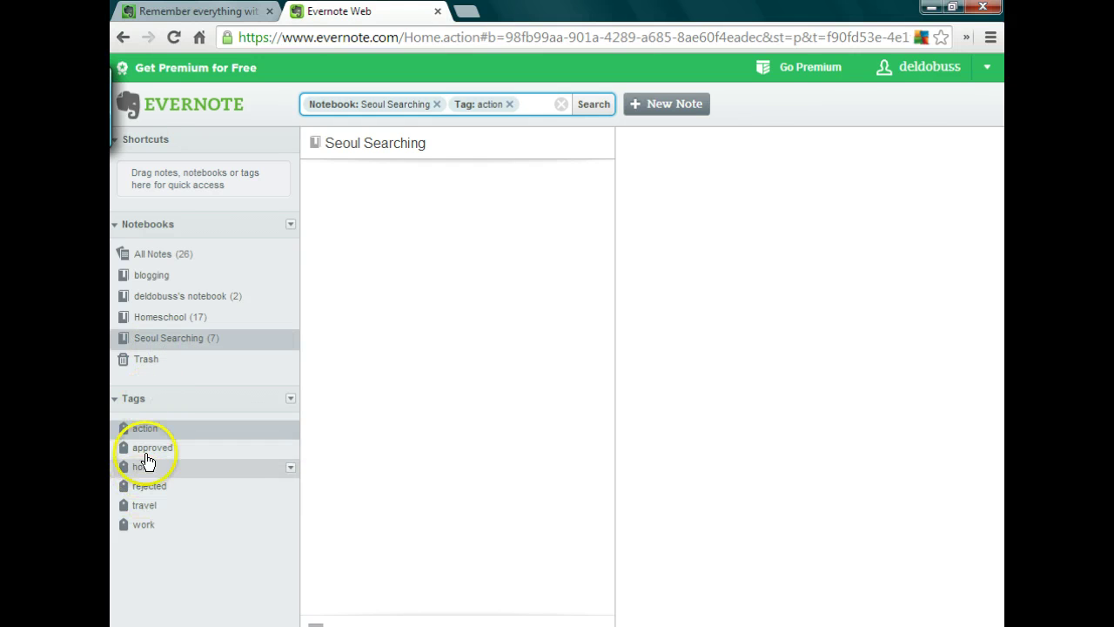
click(147, 427)
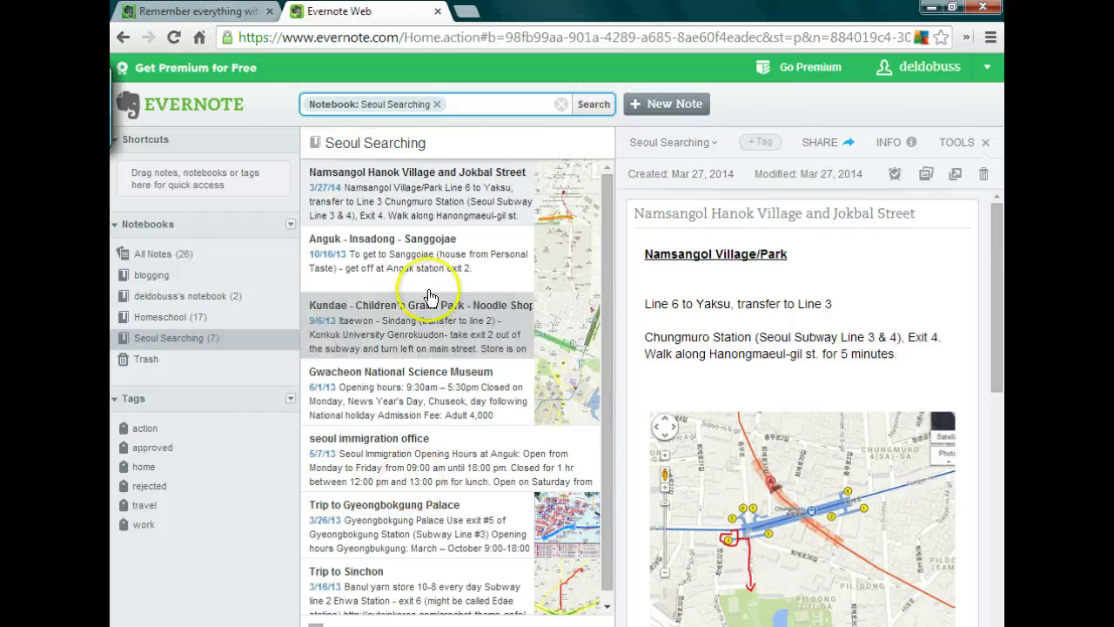
Step: Open the Seoul Searching note "Trip to Gyeongbokgung Palace" in a separate window and reposition that window
click(464, 331)
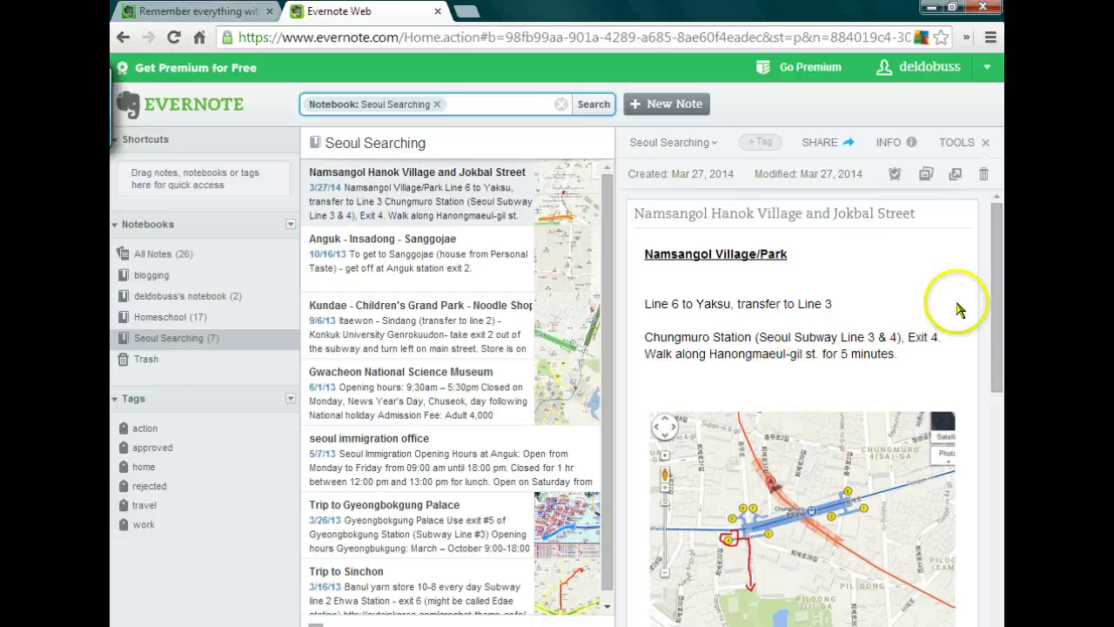
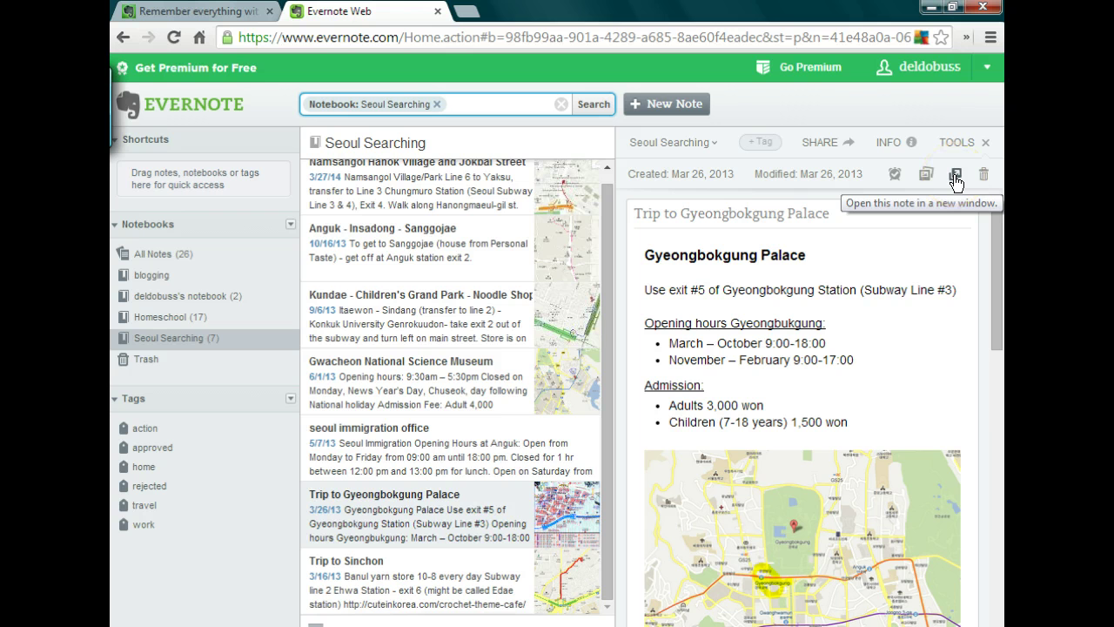
click(954, 178)
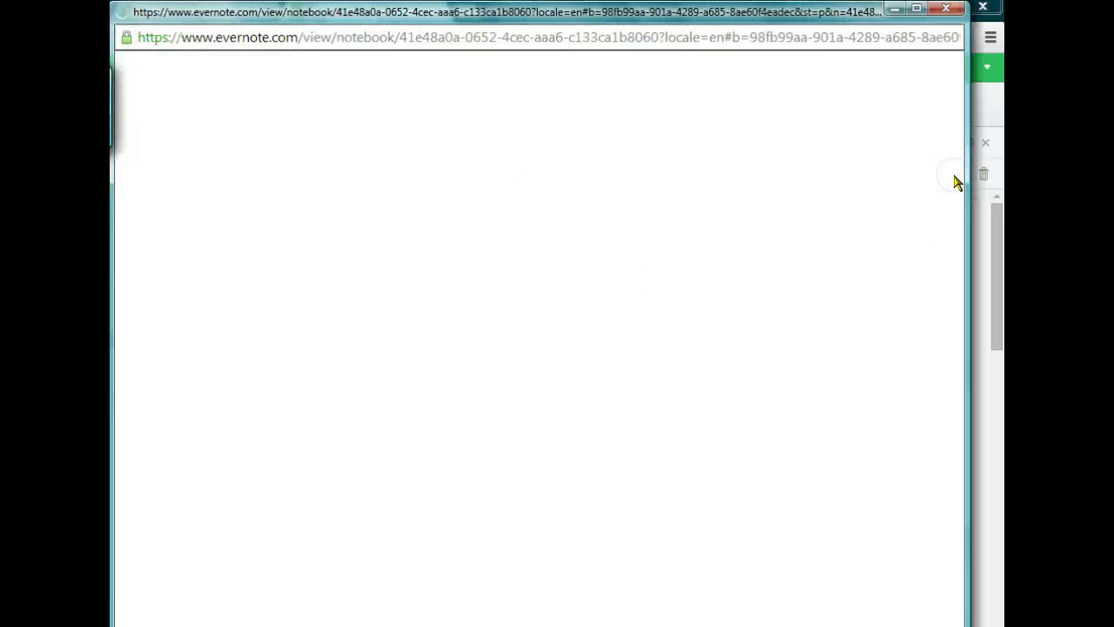
click(645, 151)
click(636, 77)
drag(617, 11, 633, 9)
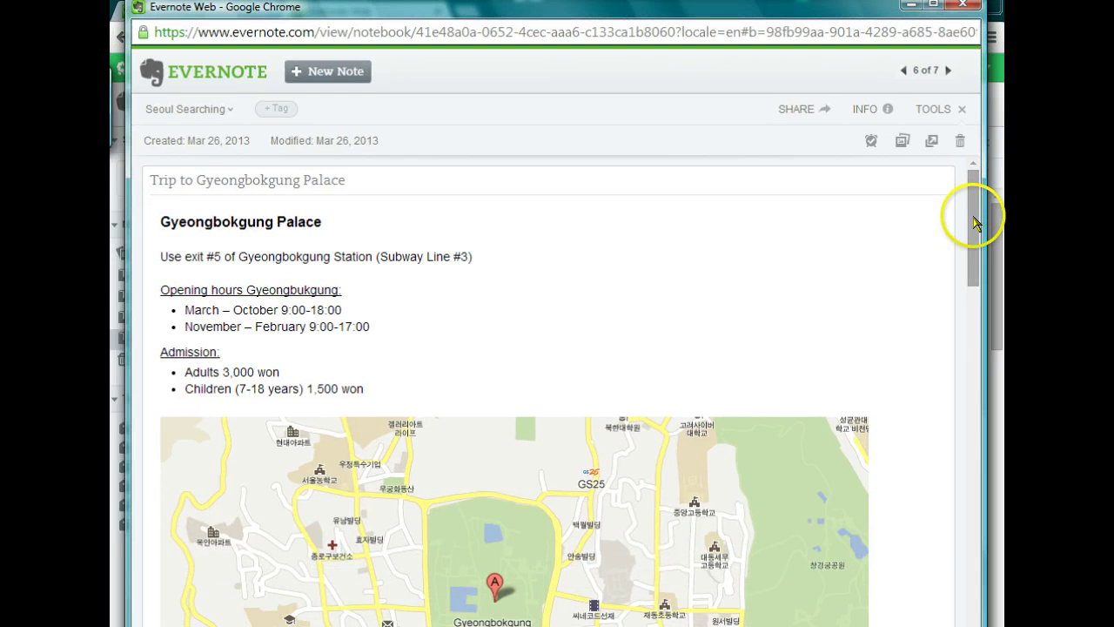
Step: Select the note's title text, and place the text cursor at the end of the "Gyeongbokgung Palace" heading in the body
drag(975, 208, 976, 208)
click(362, 181)
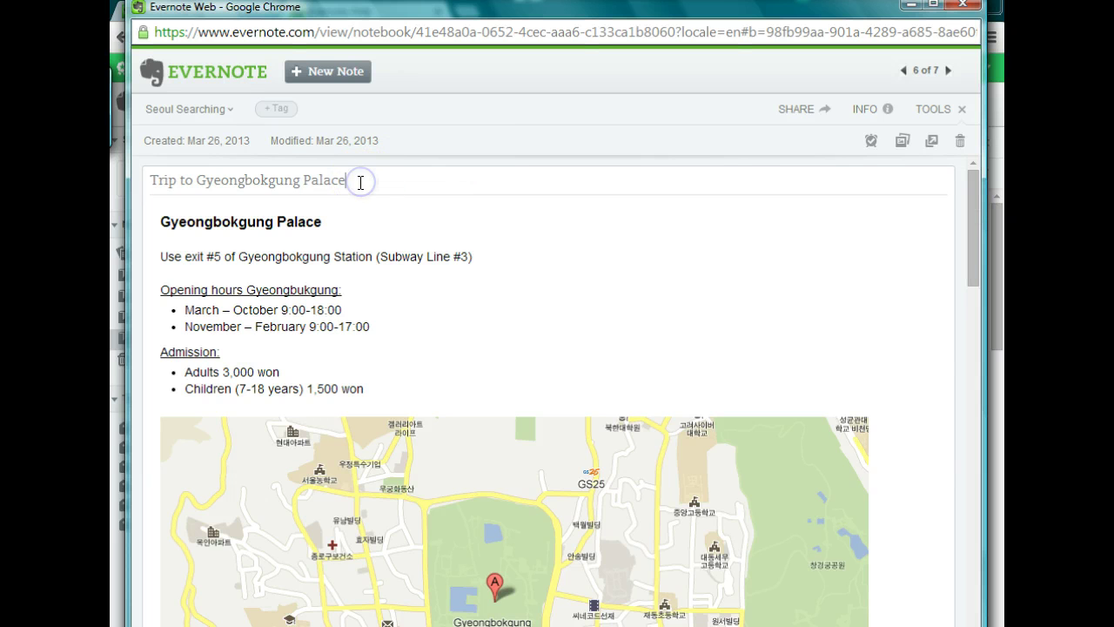
drag(360, 182, 145, 179)
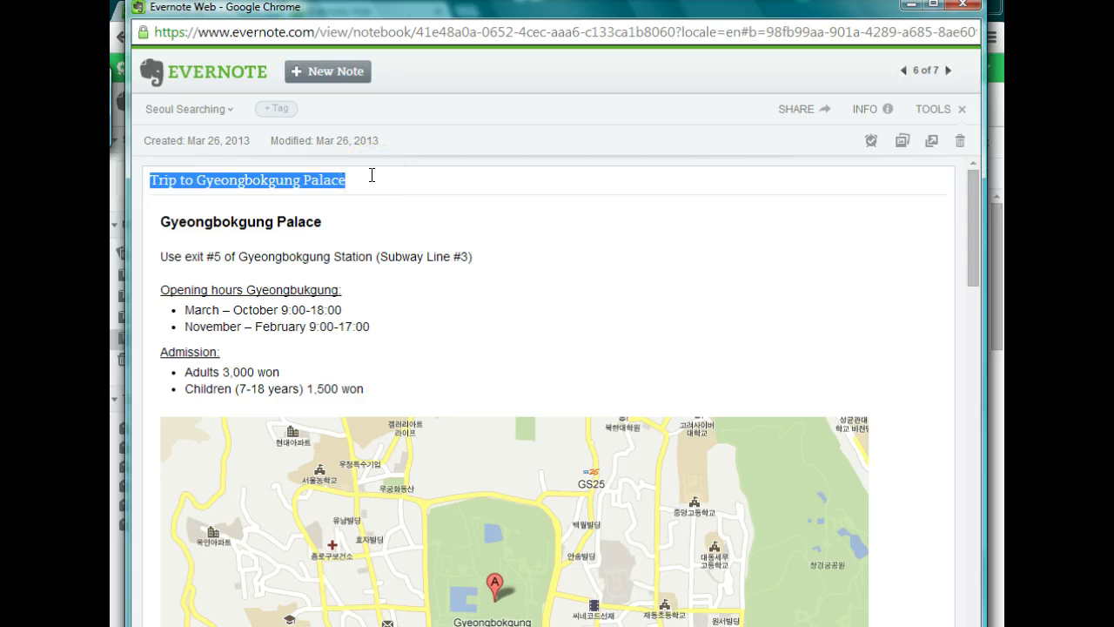
click(352, 229)
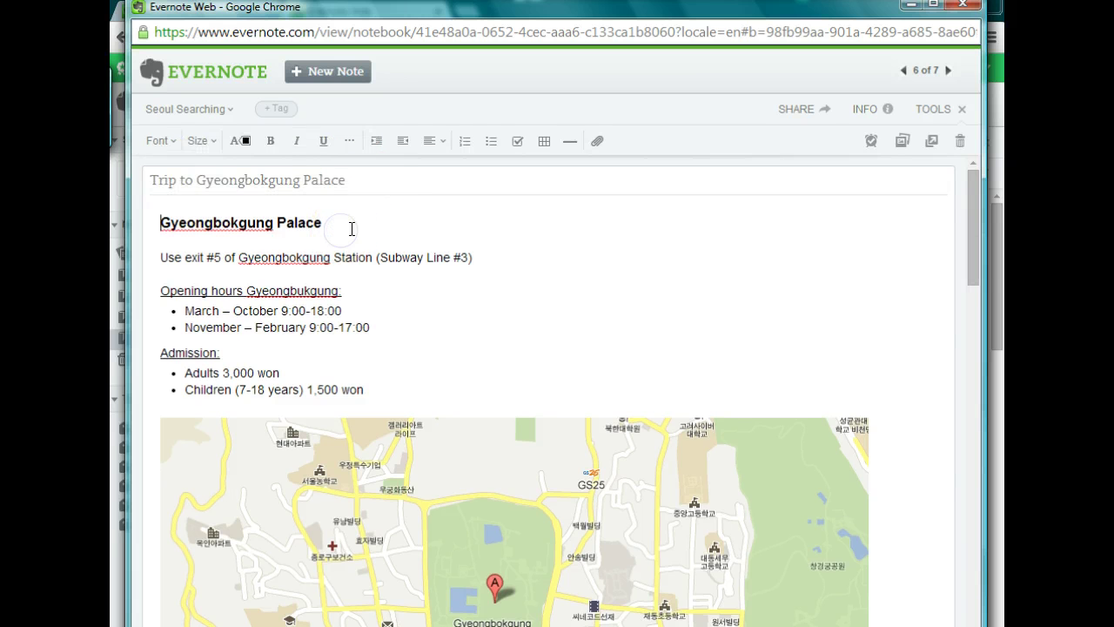
click(351, 228)
Step: Look through the palace trip note down to the Namdaemun Market maps and return to its beginning
scroll(547, 287, down, 10)
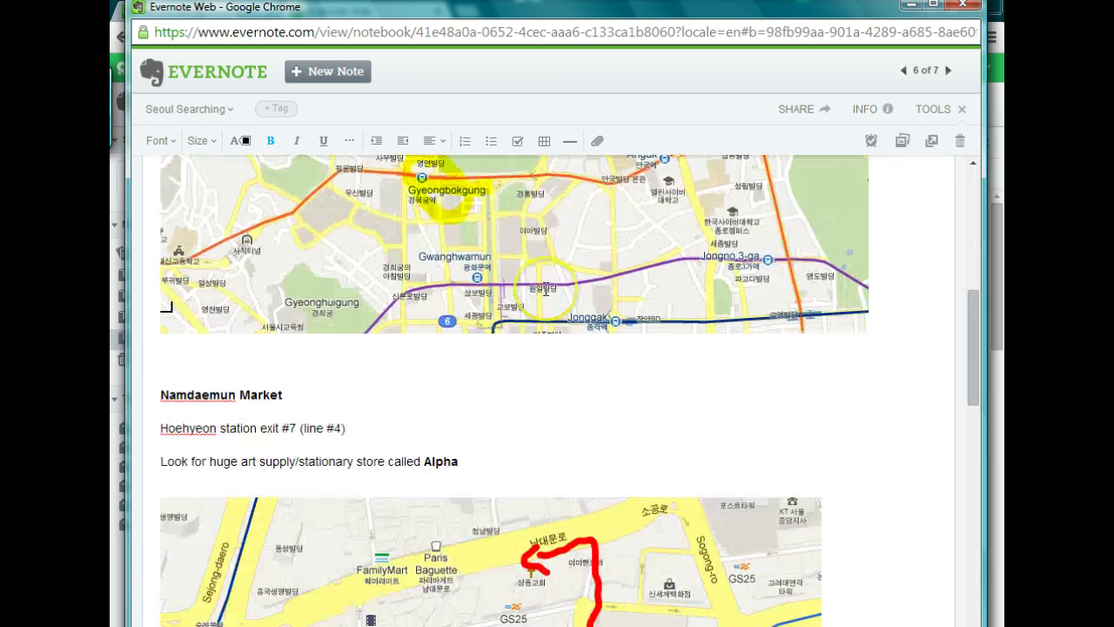
scroll(545, 291, down, 10)
scroll(545, 289, up, 5)
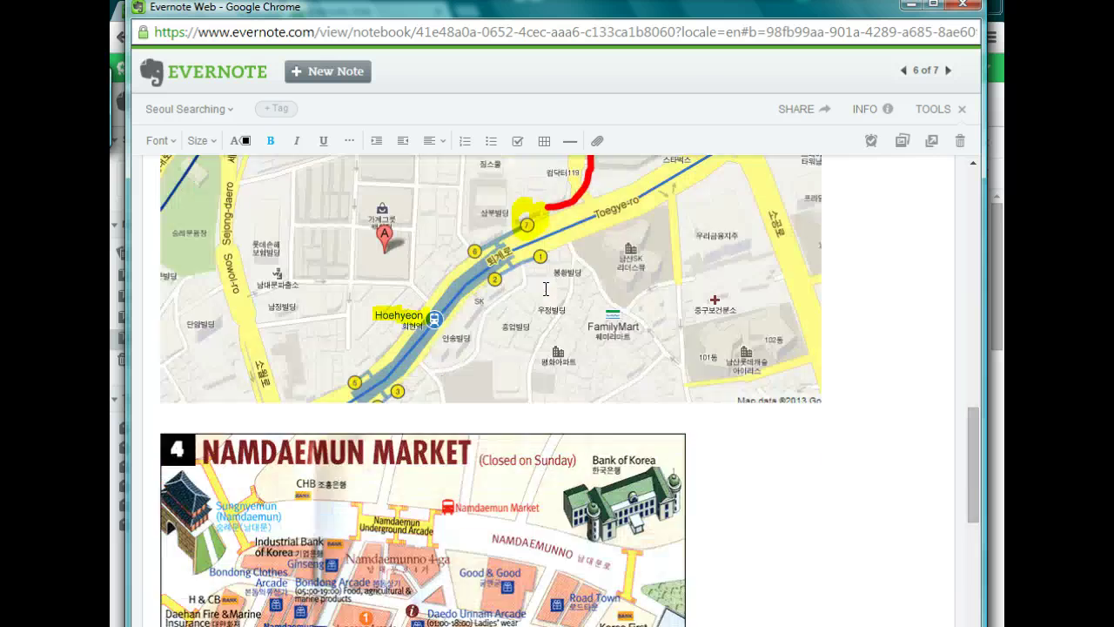
scroll(546, 289, up, 10)
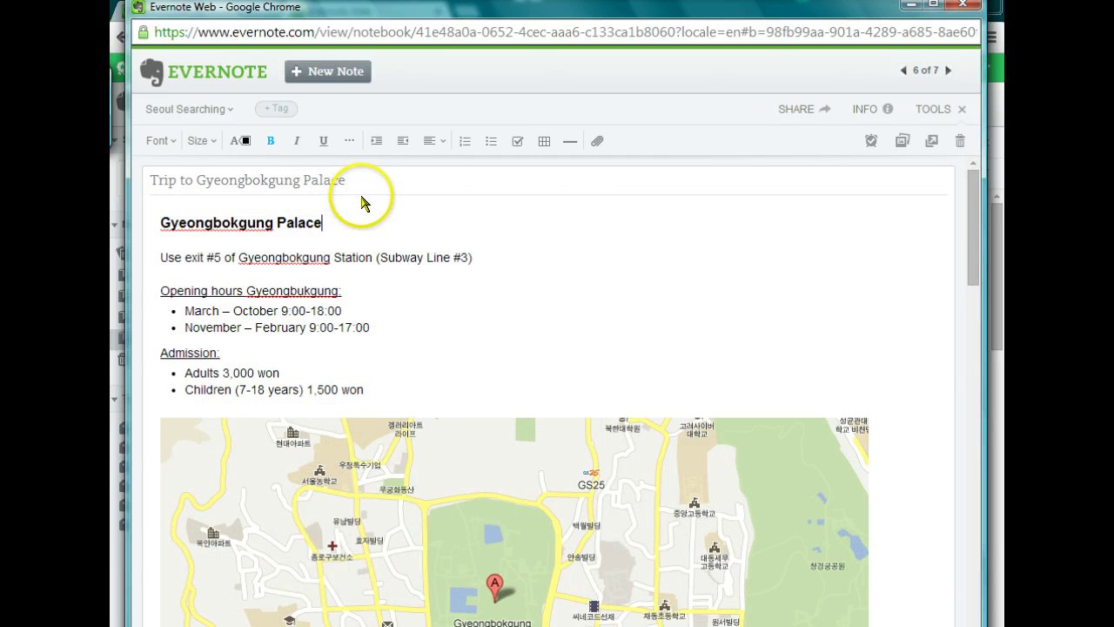
Step: Examine the note's font, size, extra text formatting and alignment options, including the link URL prompt, without applying any
click(175, 145)
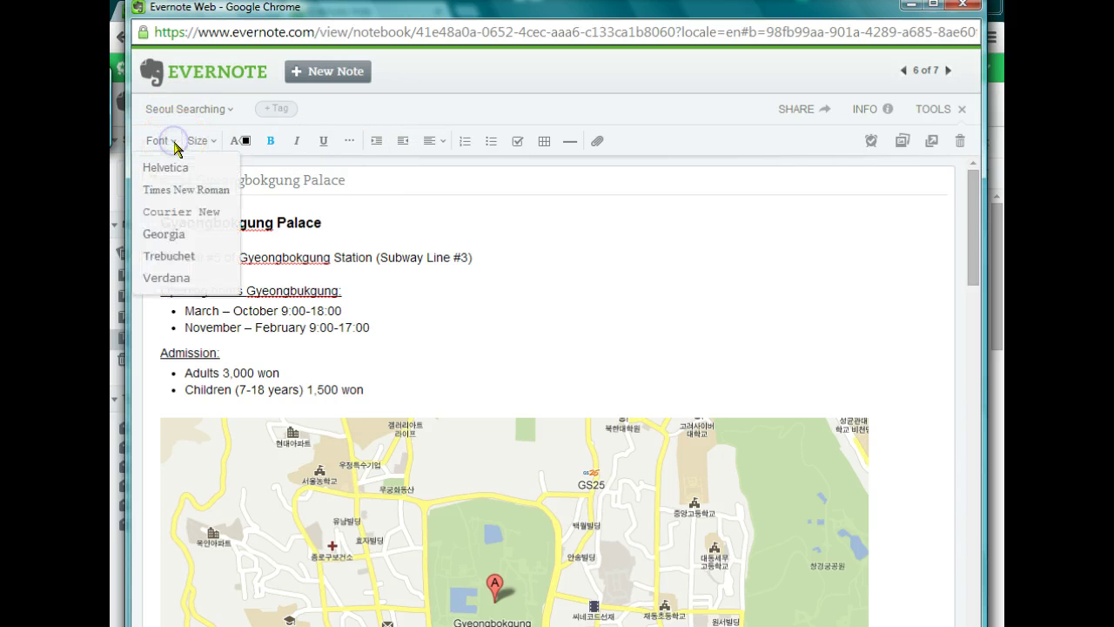
click(208, 146)
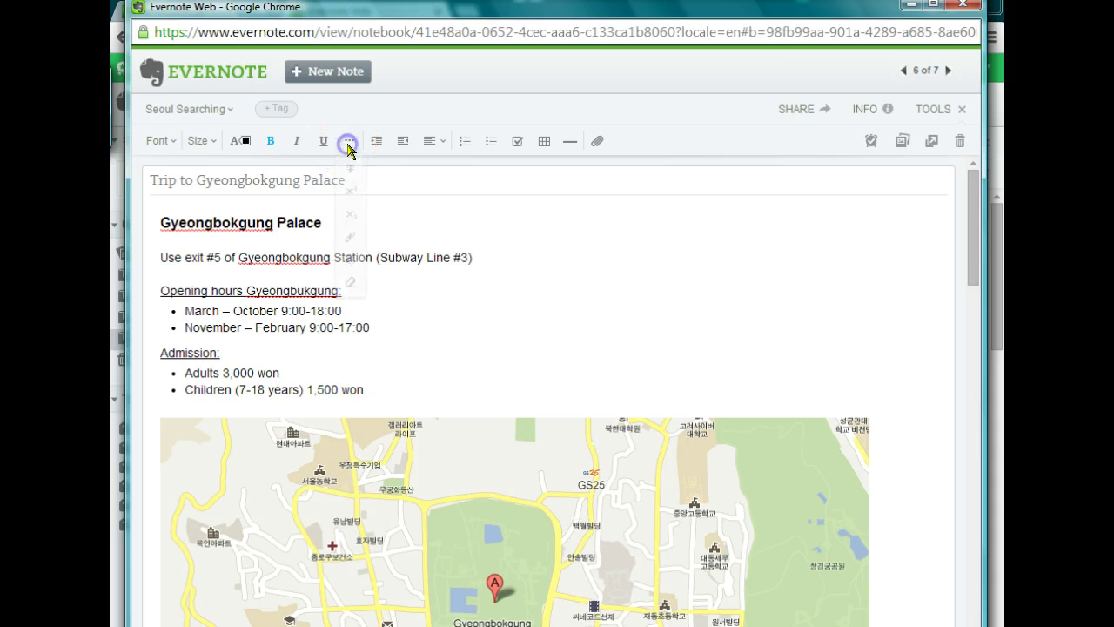
click(348, 146)
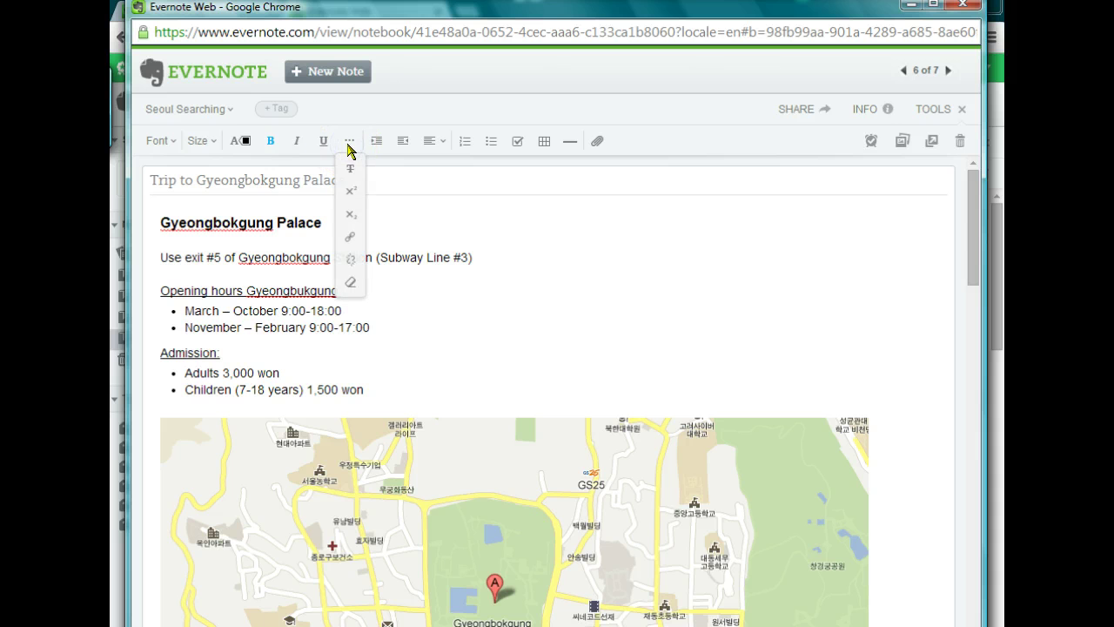
click(353, 239)
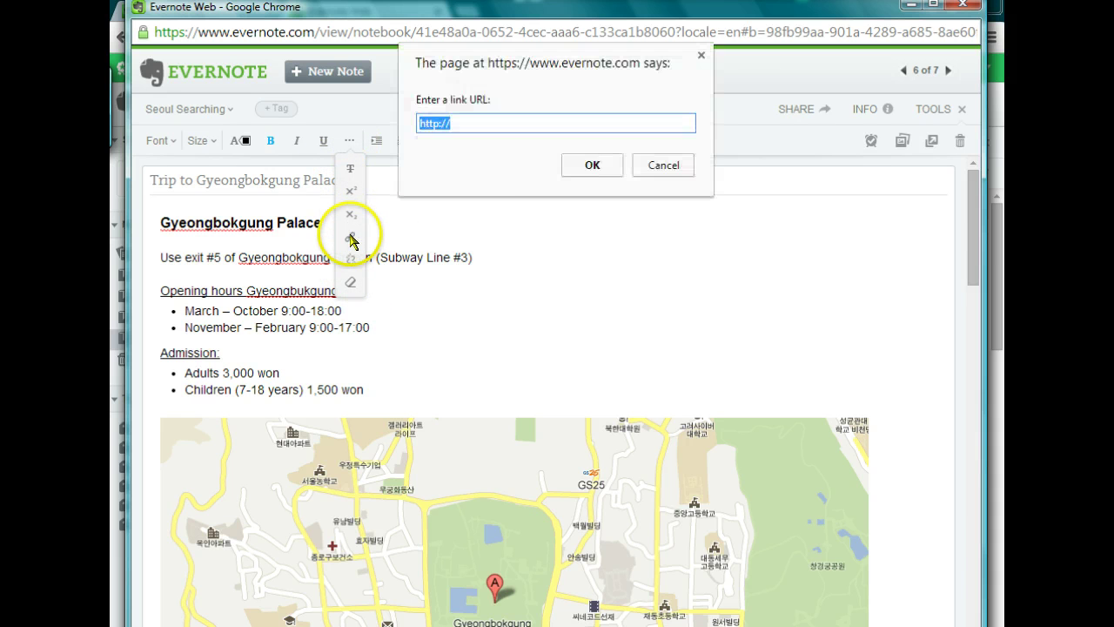
click(662, 165)
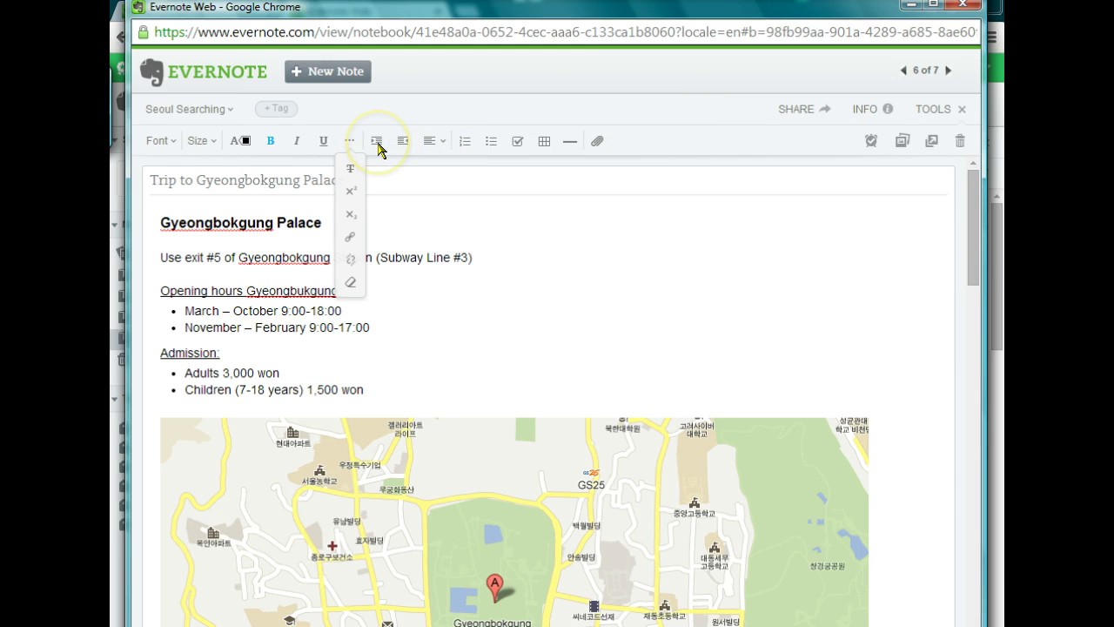
click(445, 148)
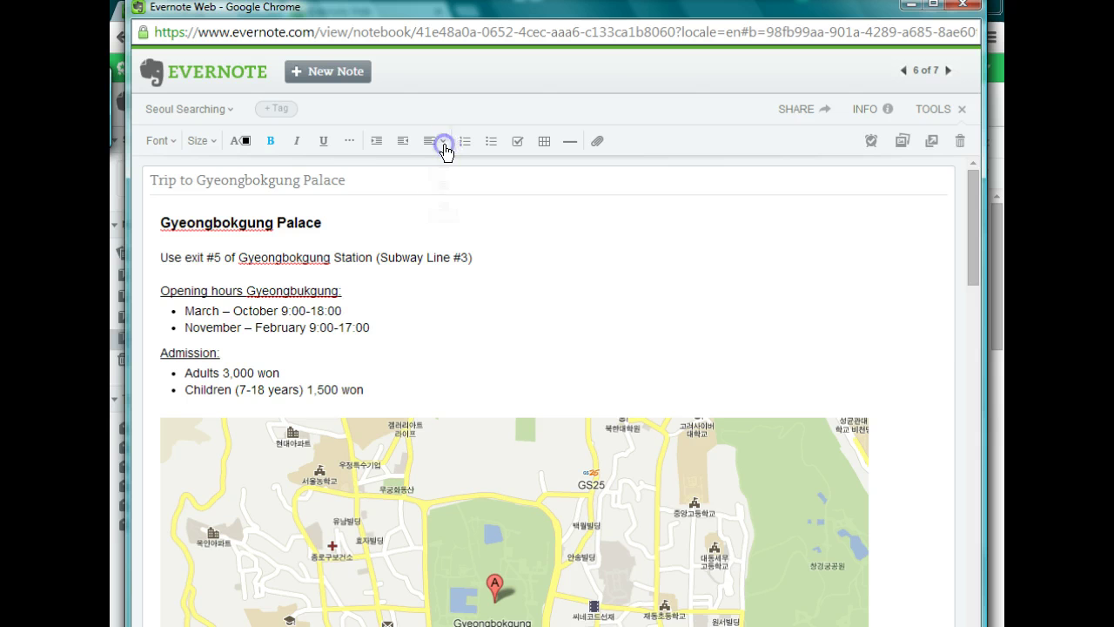
click(443, 145)
click(444, 146)
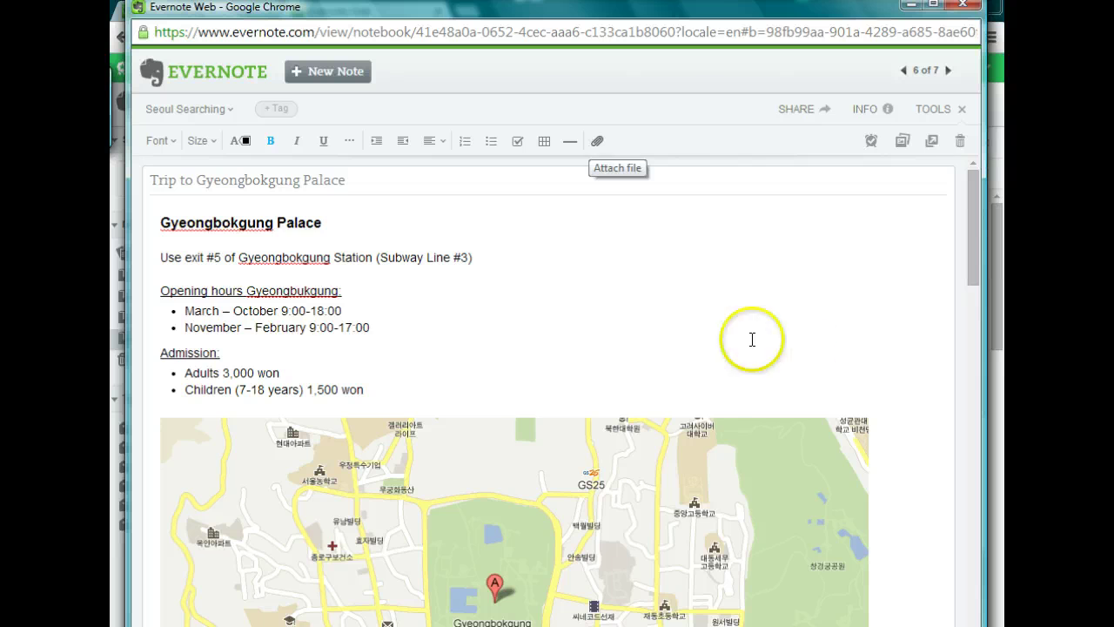
Step: Examine the Gyeongbokgung area map in the note, including the highlighted subway station
scroll(880, 336, down, 4)
scroll(880, 335, up, 1)
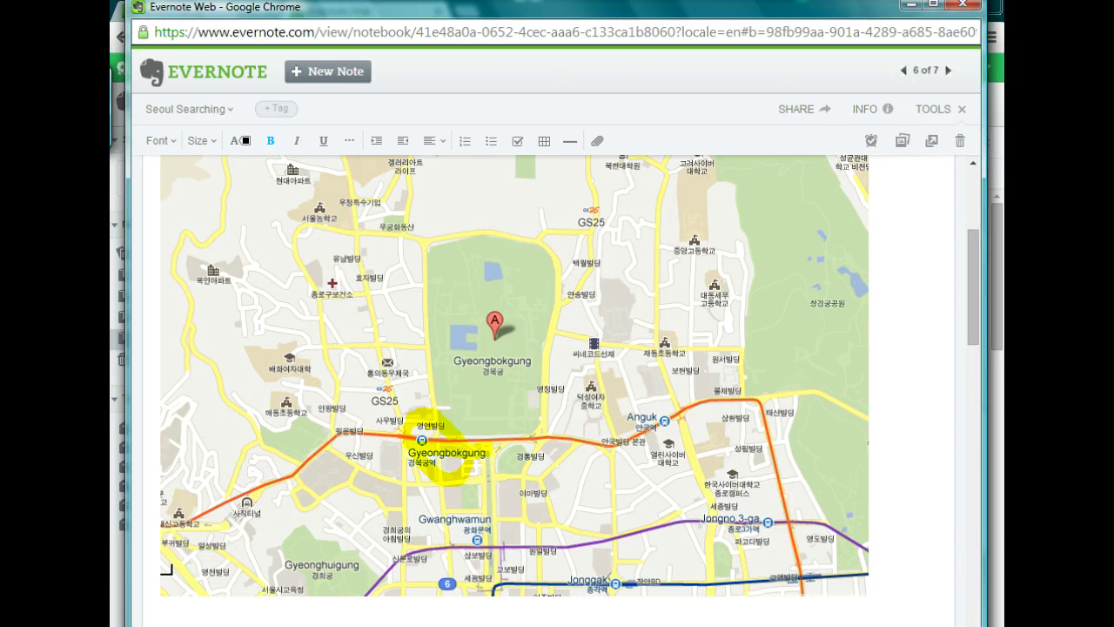
click(446, 511)
click(422, 427)
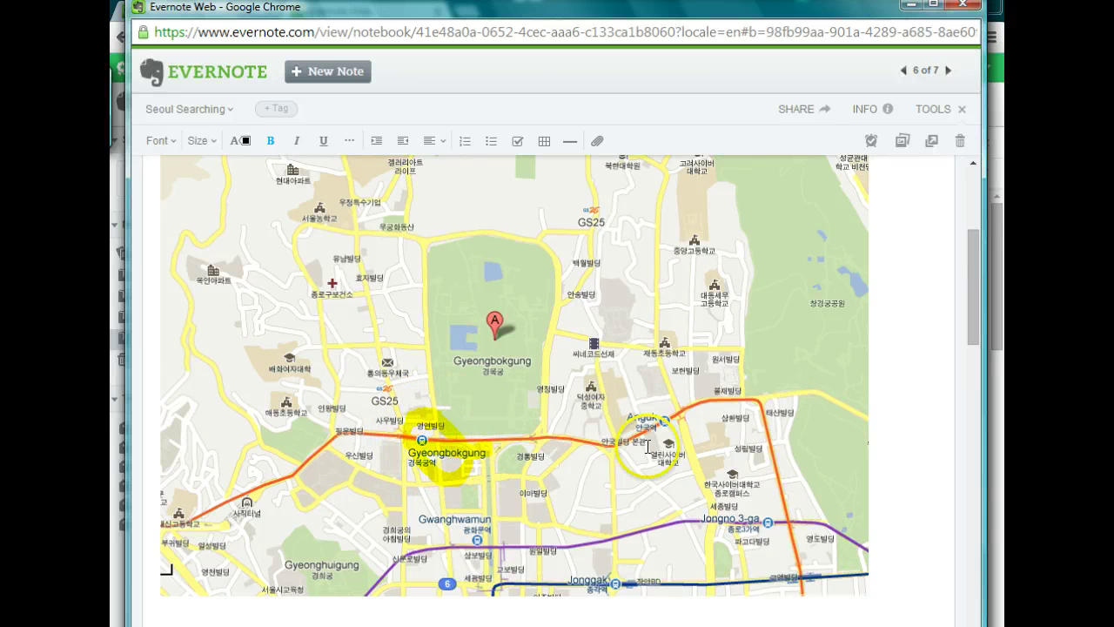
scroll(877, 435, up, 5)
scroll(876, 437, down, 5)
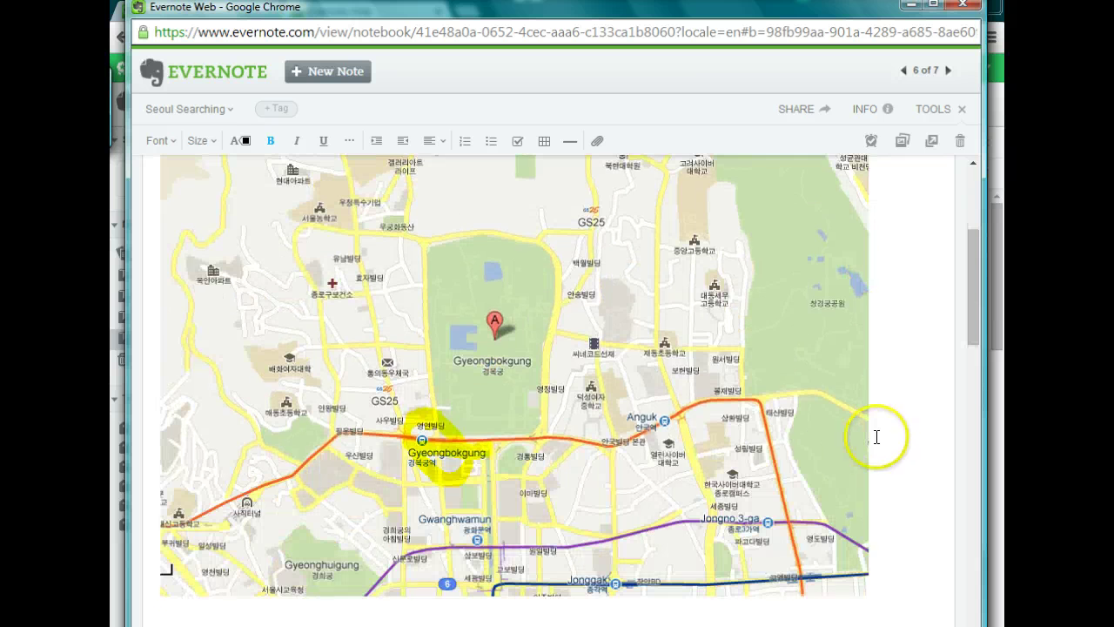
scroll(876, 436, up, 1)
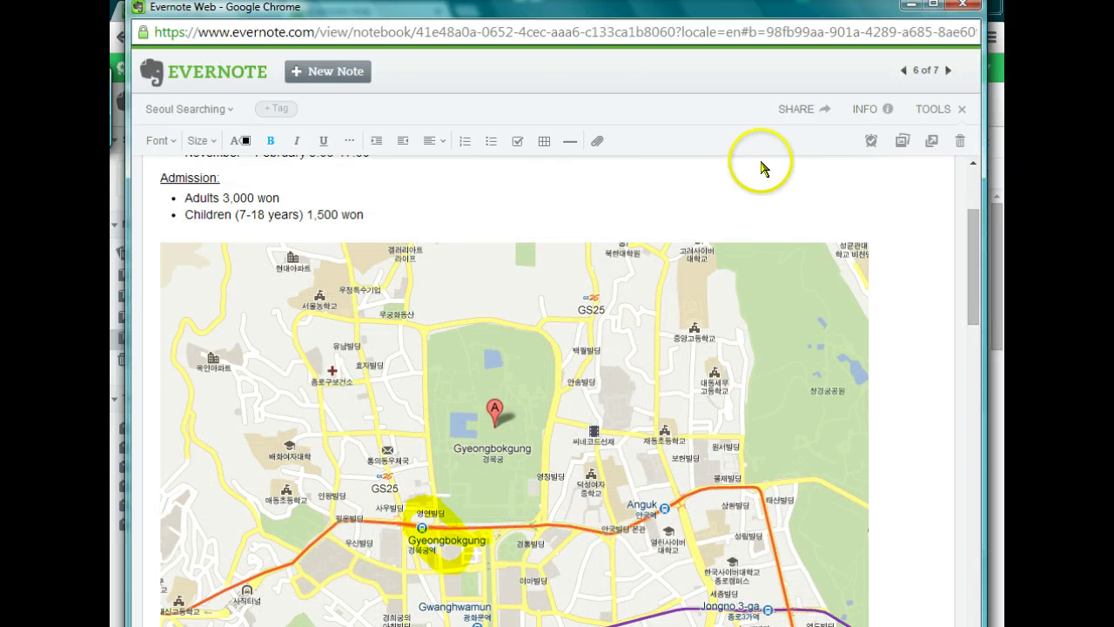
Step: Open the Attach Files dialog for the note and close it without attaching anything
click(597, 141)
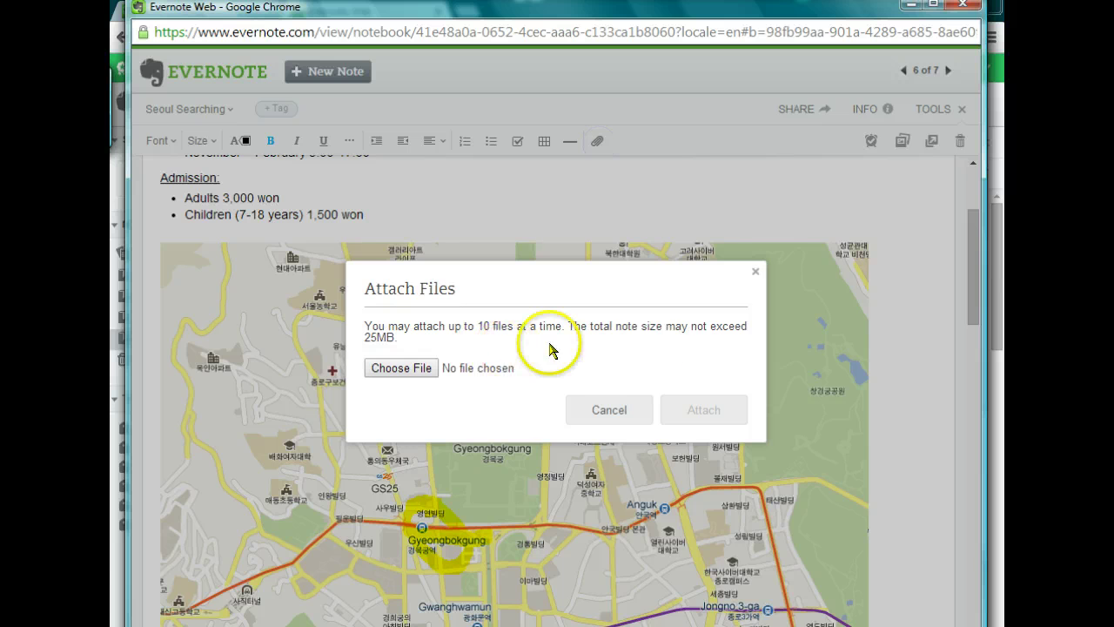
click(754, 269)
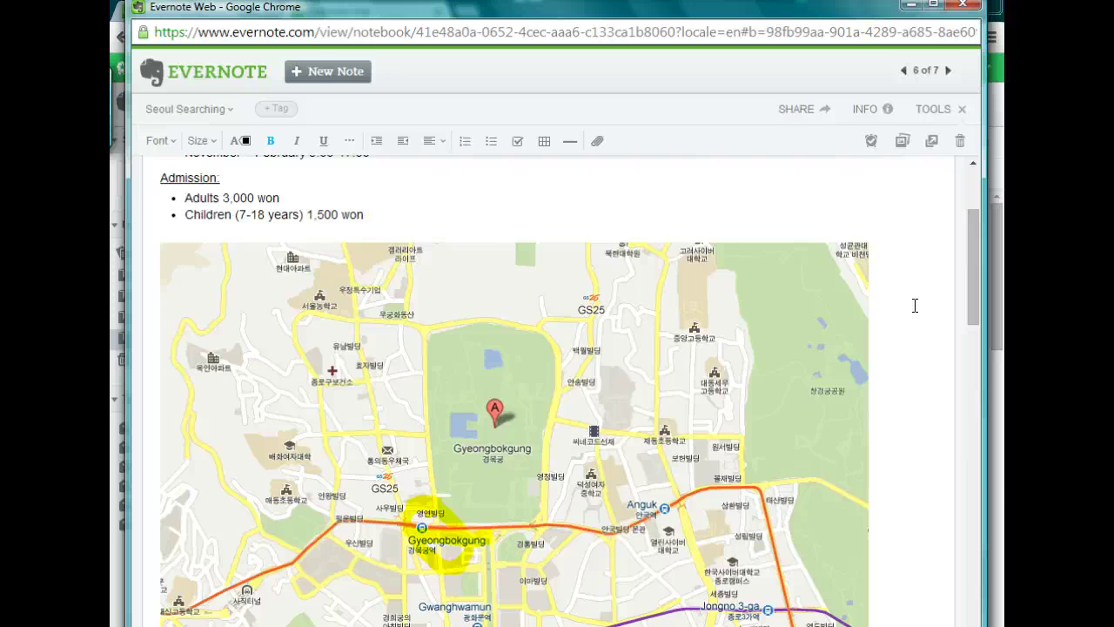
scroll(915, 305, down, 3)
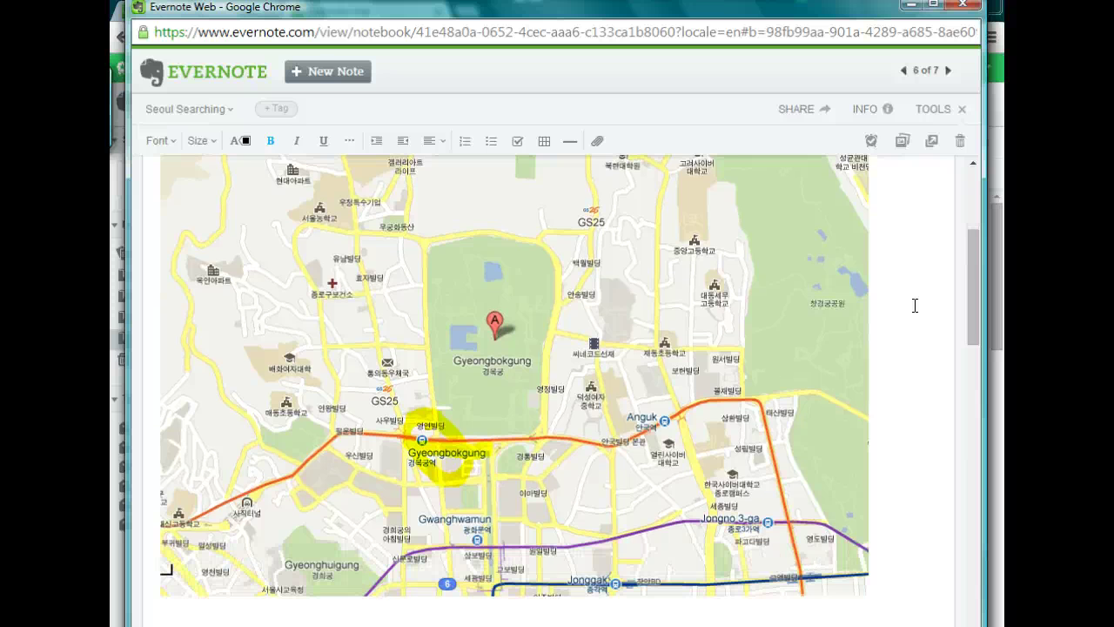
scroll(914, 305, up, 5)
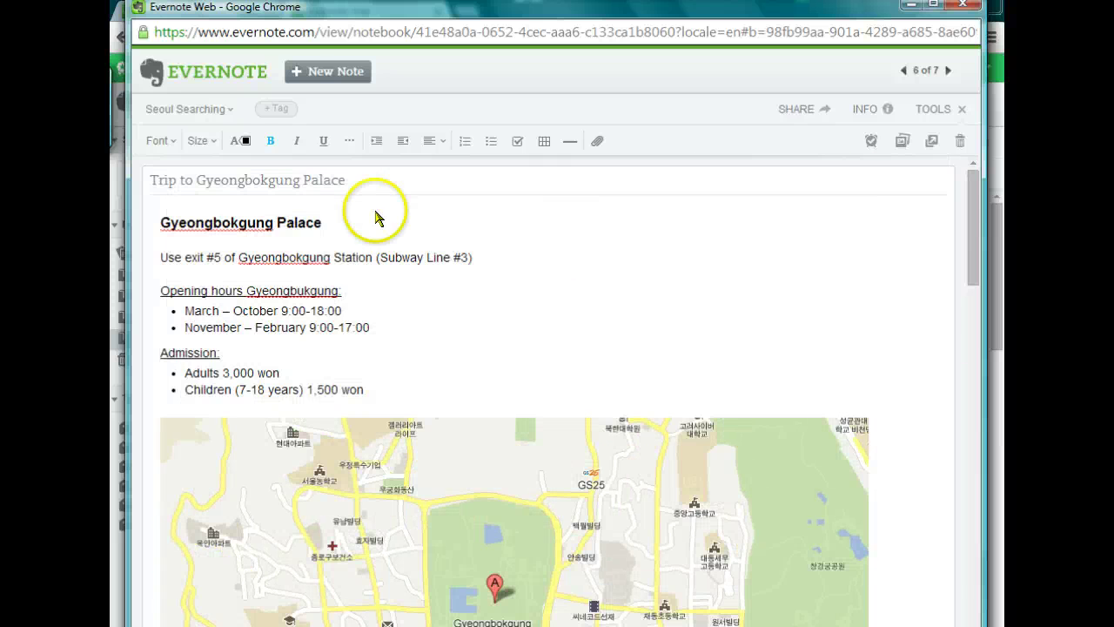
Step: Place the text cursor after the "Opening hours" heading and review the whole note down to the Namdaemun Market guide
click(358, 294)
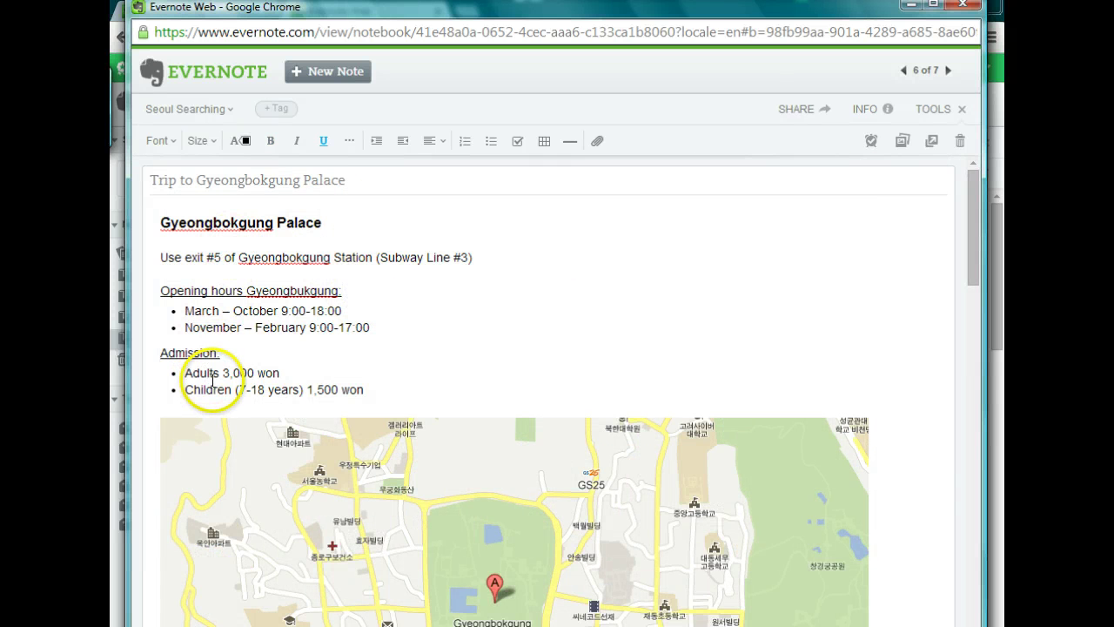
scroll(968, 435, down, 2)
scroll(968, 435, down, 15)
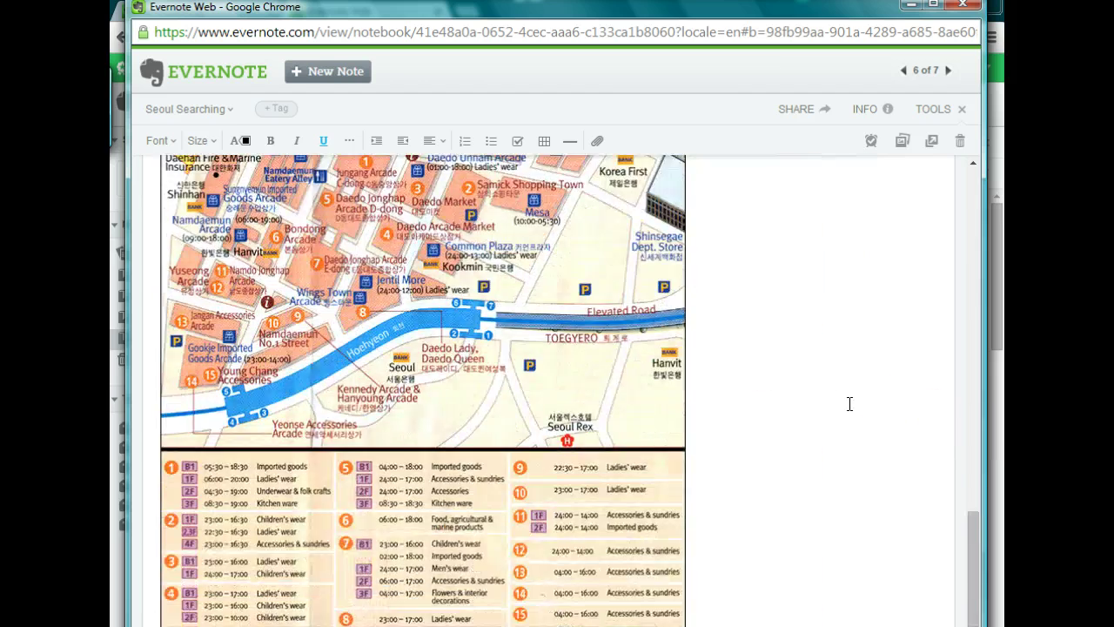
scroll(849, 404, up, 15)
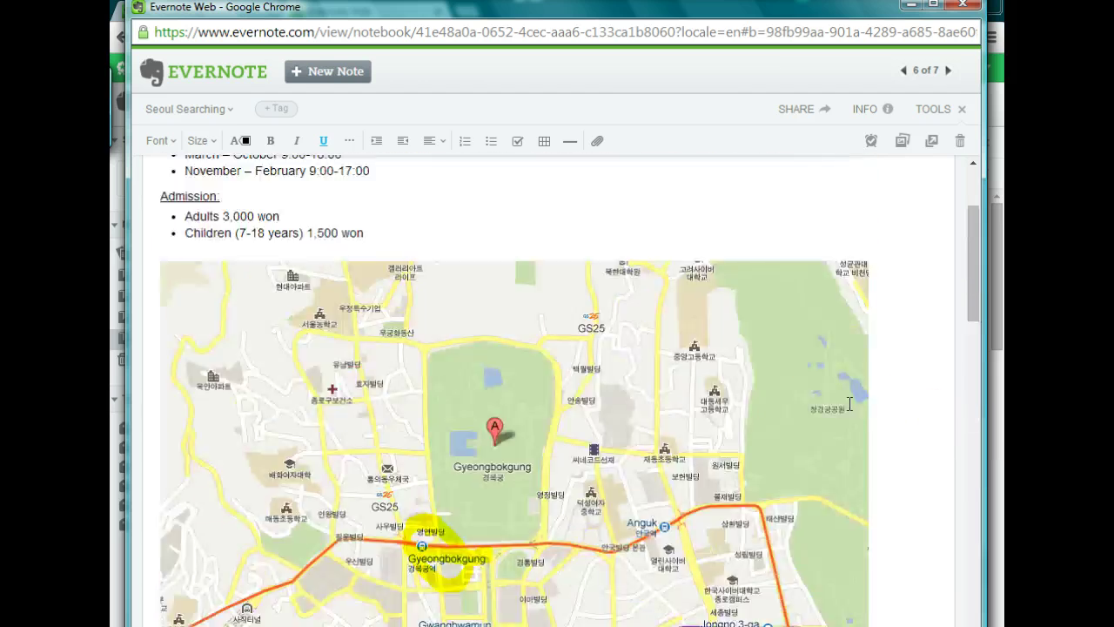
scroll(849, 403, up, 2)
click(838, 324)
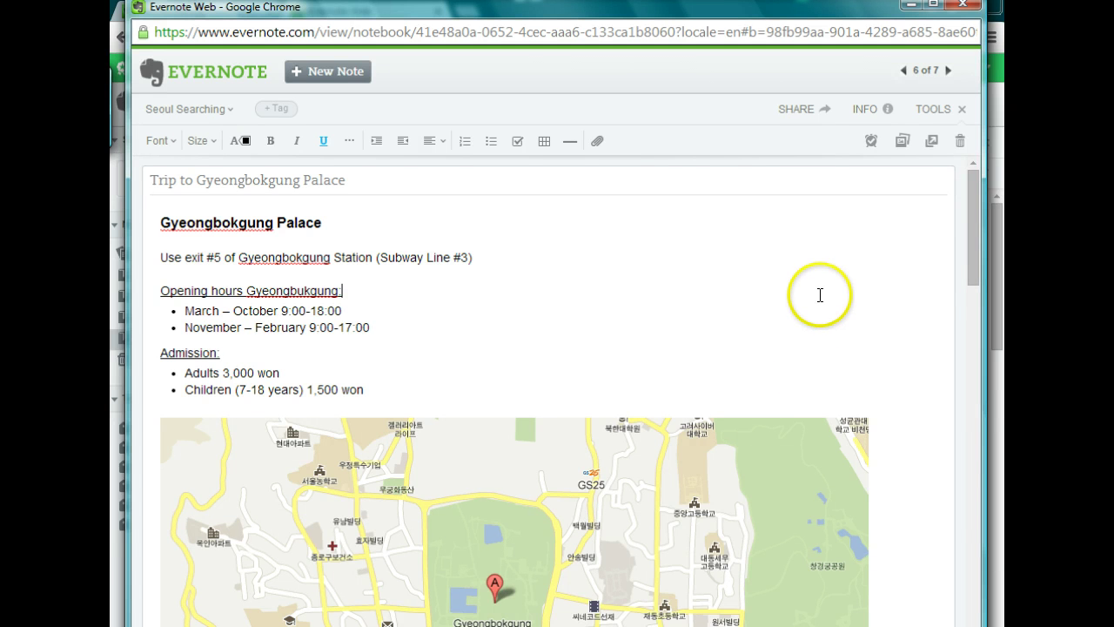
Step: Add a reminder to the note and browse its notification date options without choosing a date
click(872, 144)
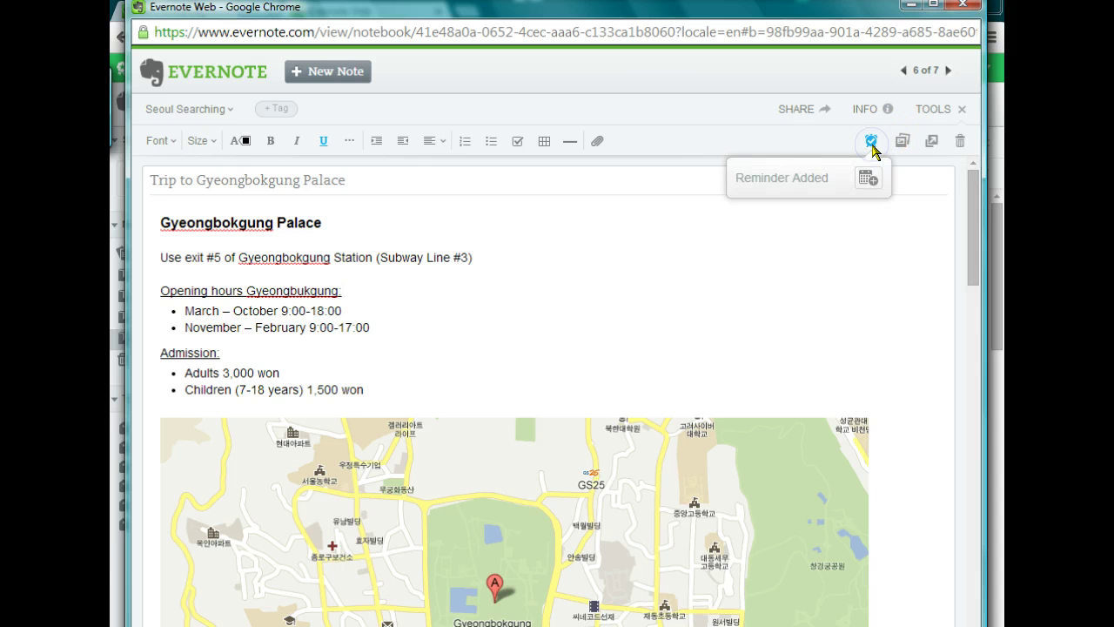
click(868, 177)
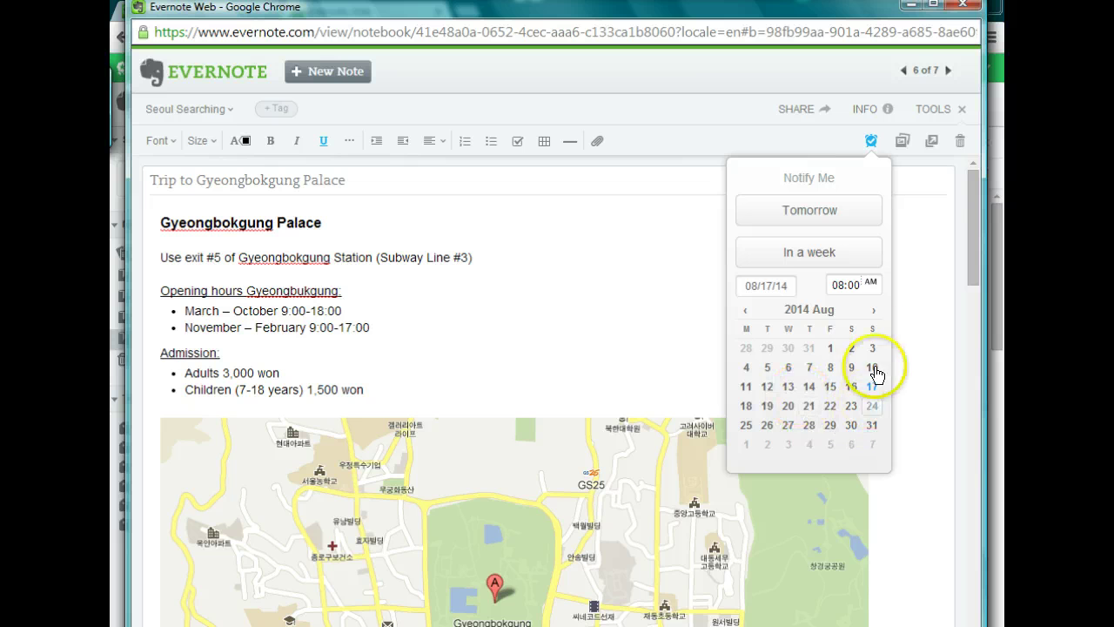
click(871, 309)
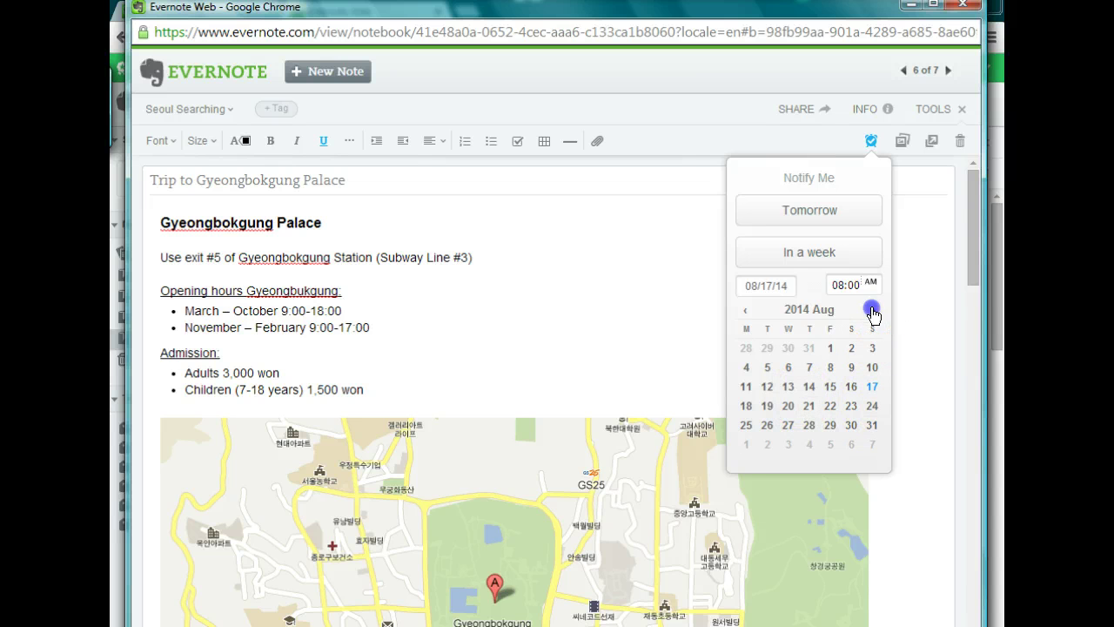
click(744, 310)
click(872, 141)
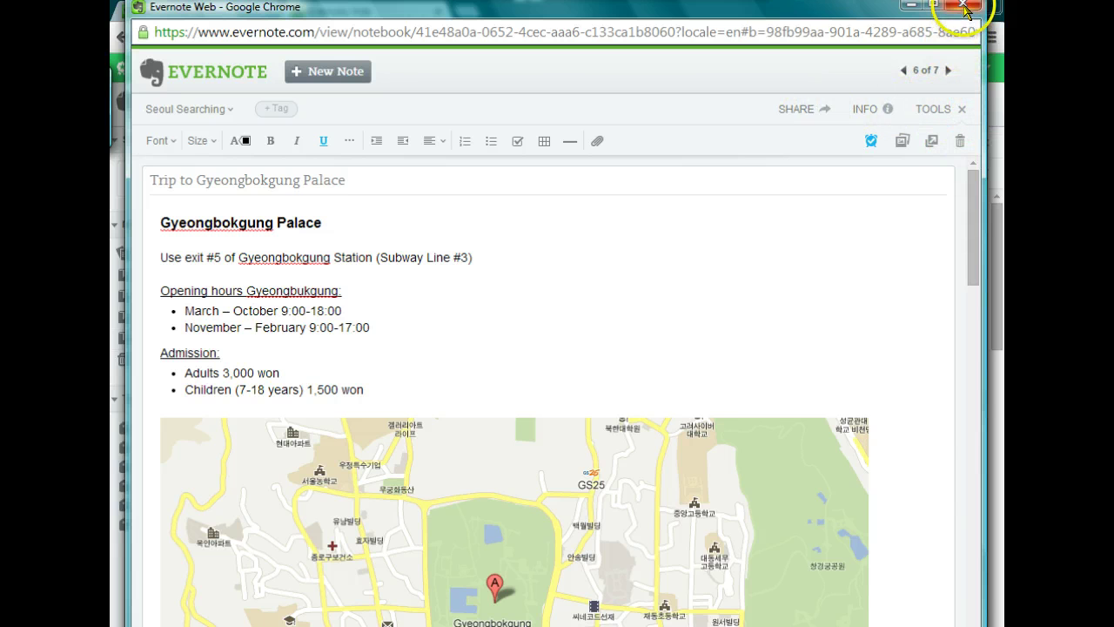
Step: Share the note through a public link, and close the link dialog and the note's separate window
click(811, 111)
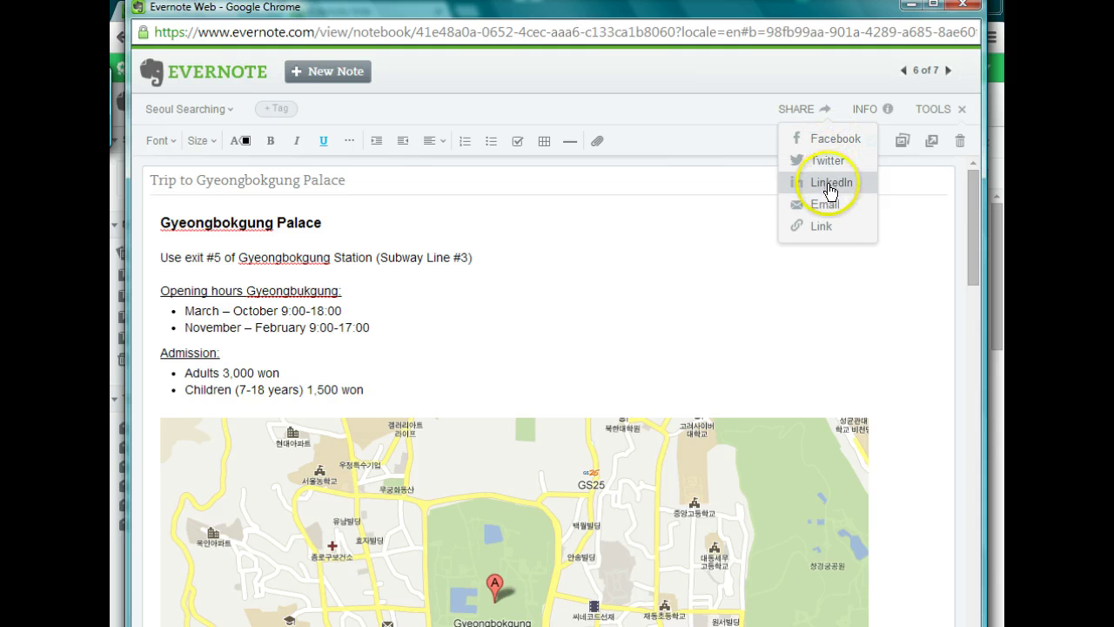
click(819, 228)
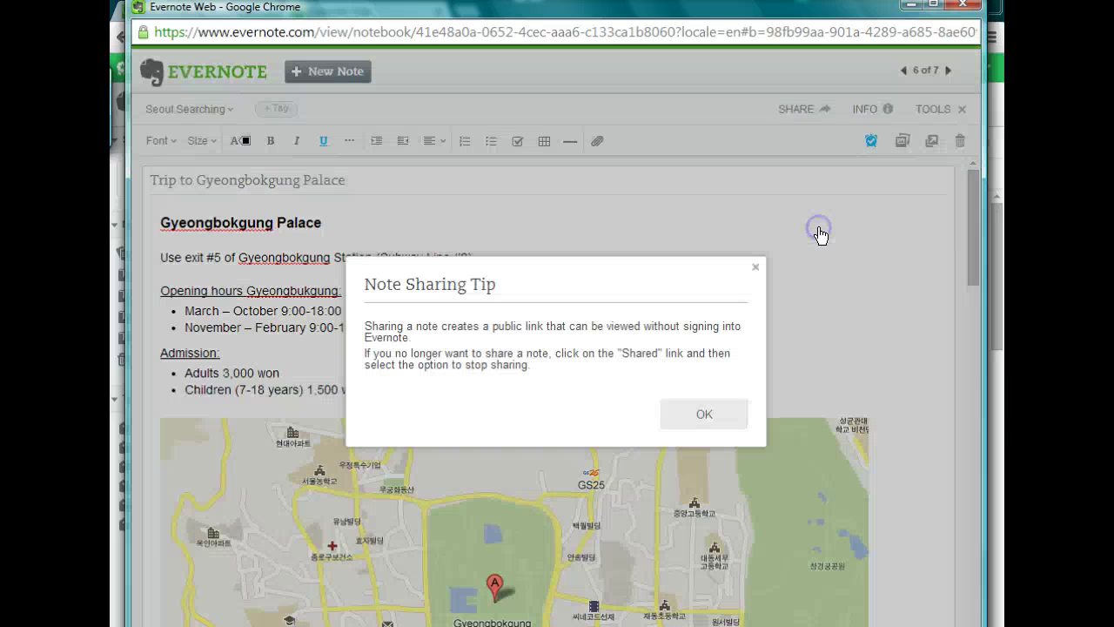
click(701, 415)
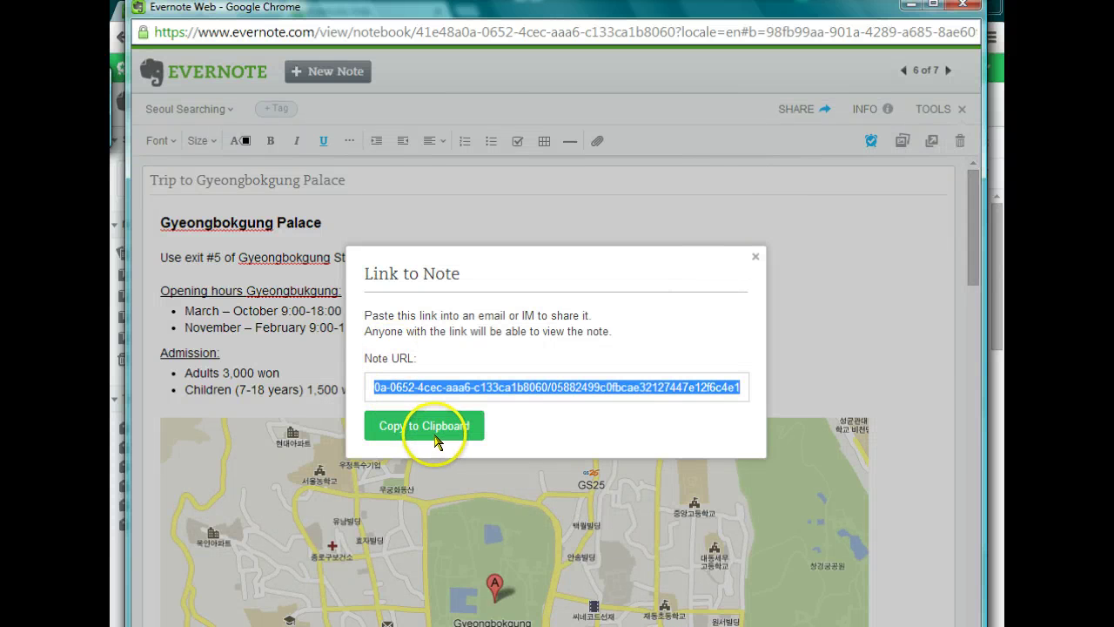
click(755, 255)
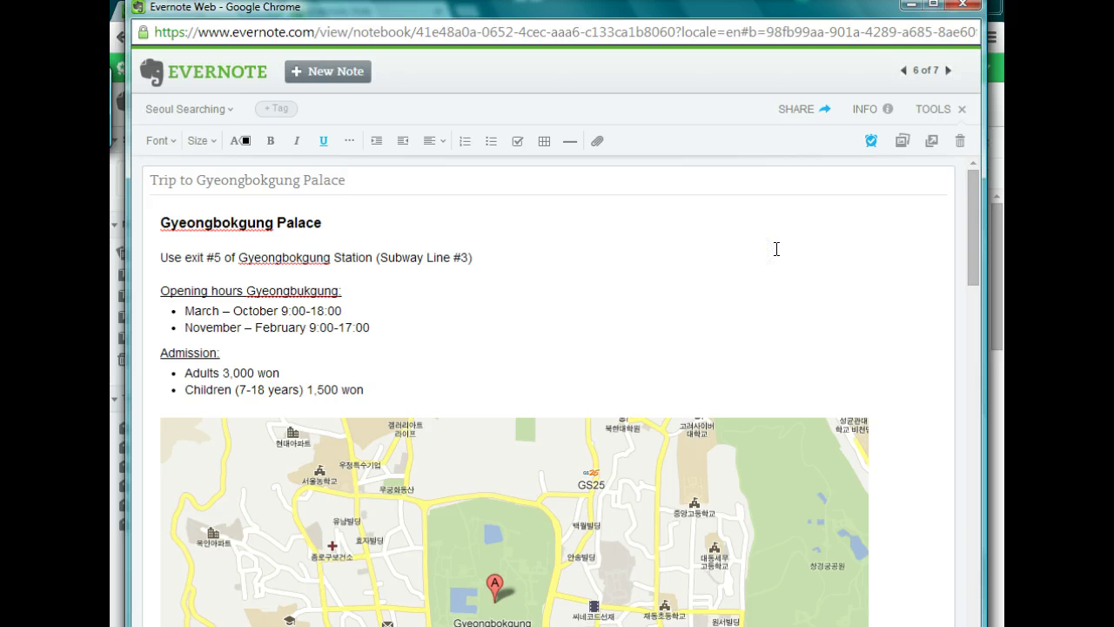
click(961, 4)
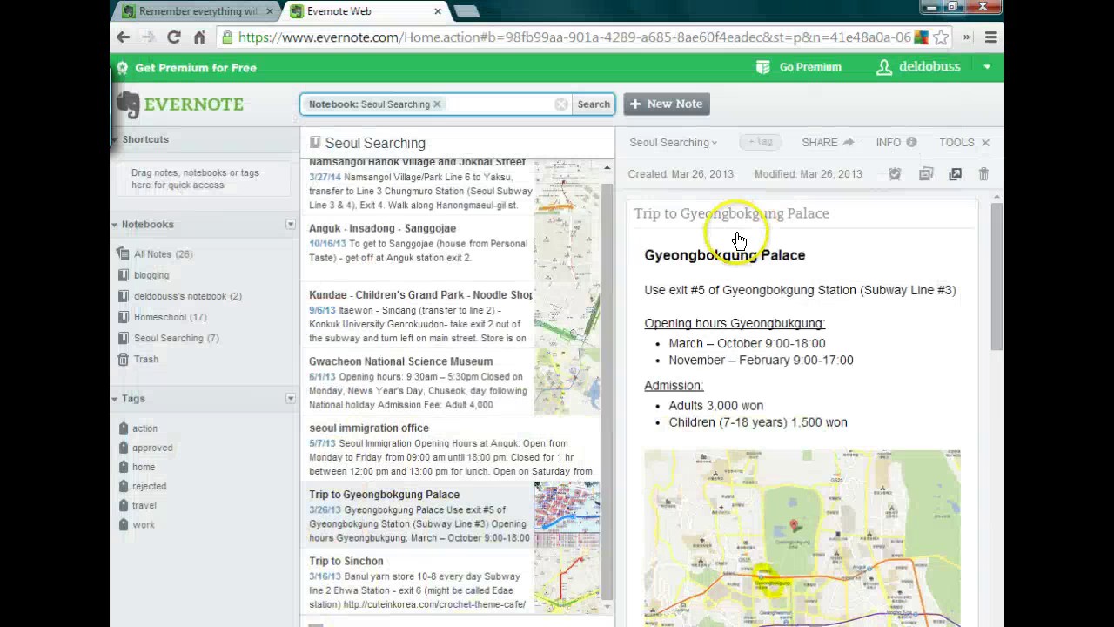
Step: Open the Homeschool notebook and browse its note list down to the oldest April entries
click(215, 329)
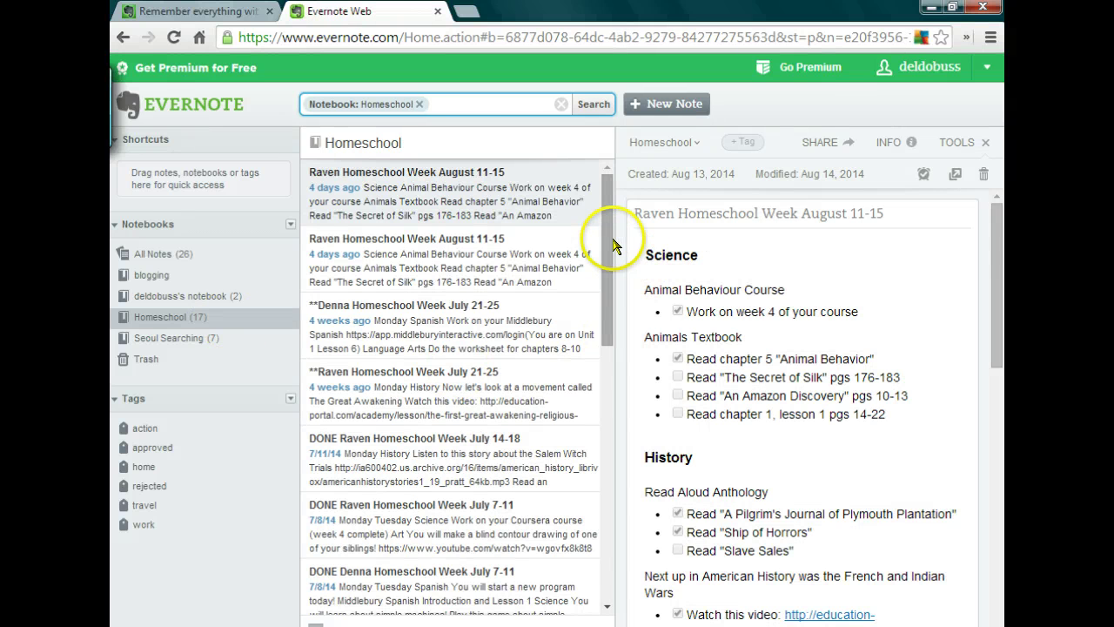
drag(609, 236, 609, 561)
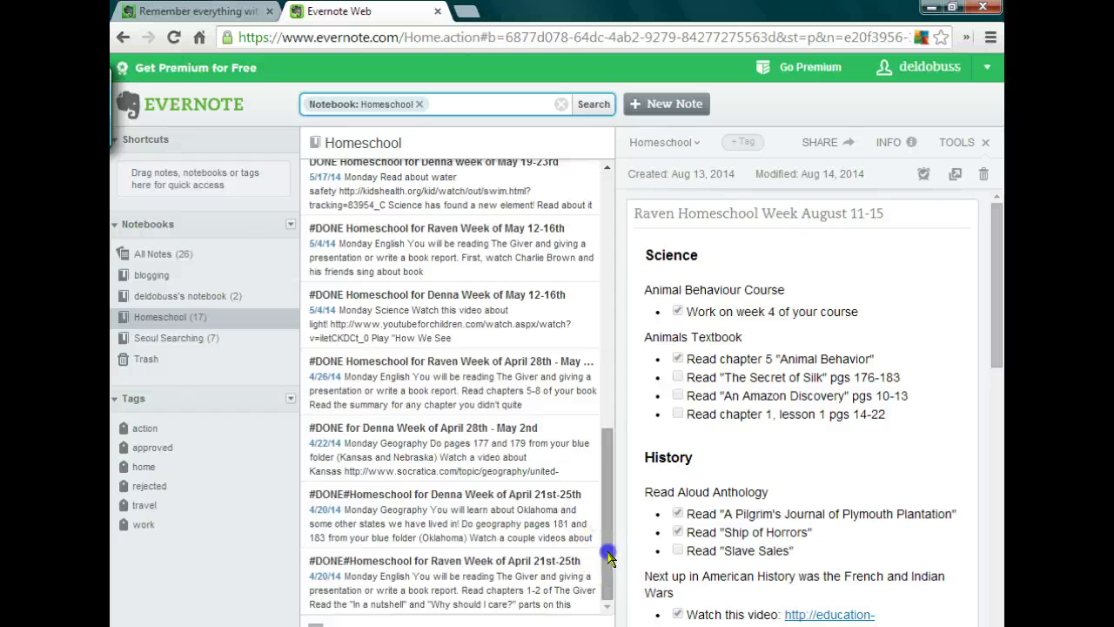
drag(606, 554, 614, 495)
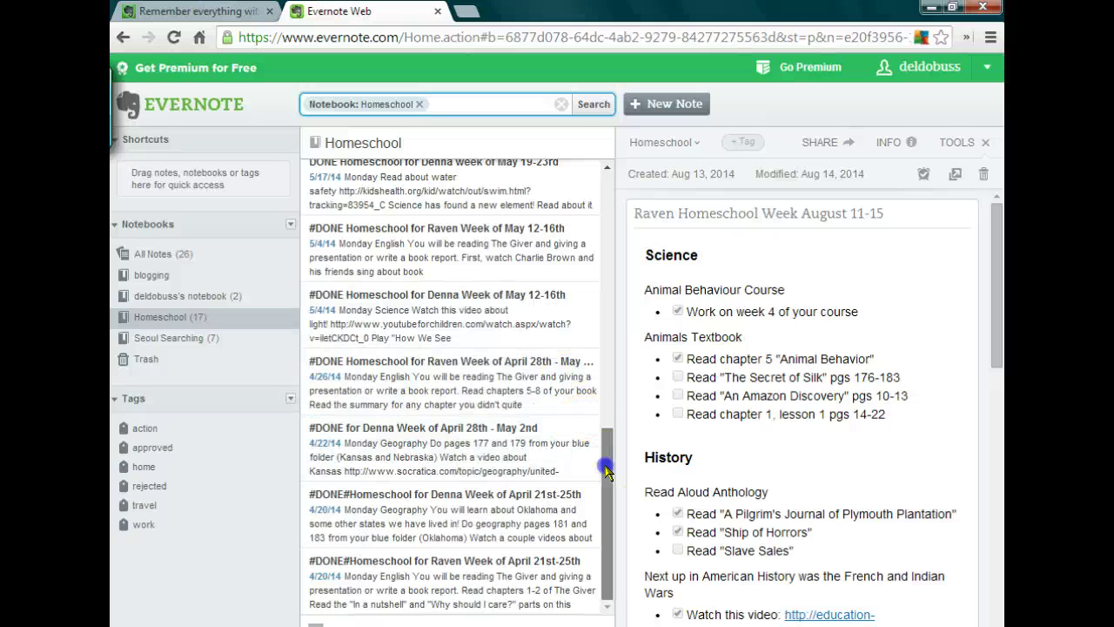
drag(606, 472, 598, 598)
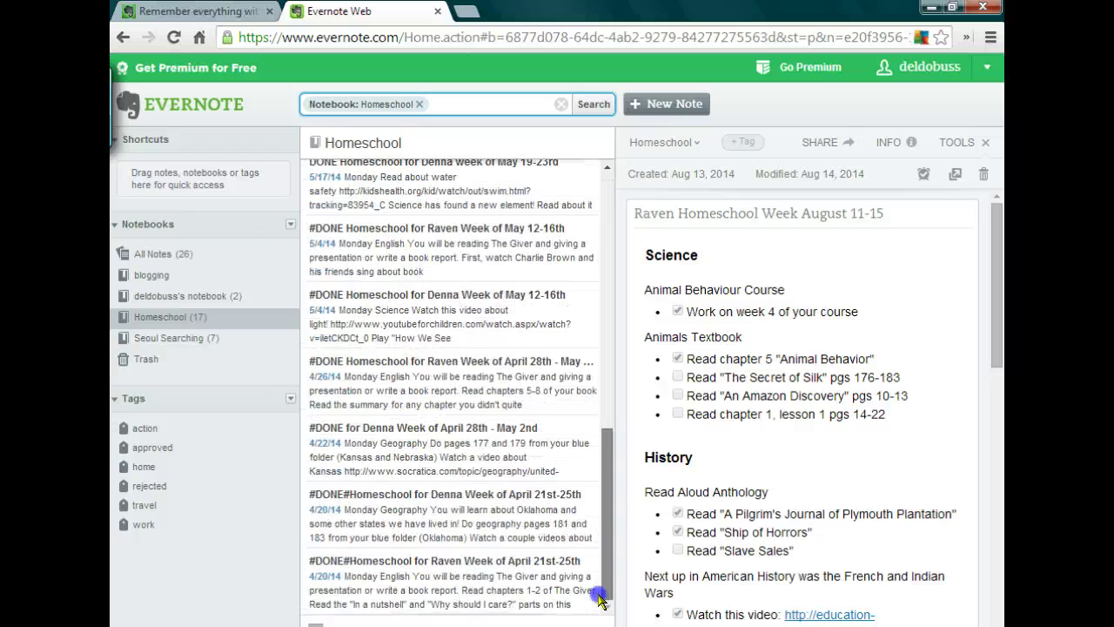
Step: Open the last Homeschool note in the list, for the week of April 21st-25th, in a separate window and start editing its body
click(480, 601)
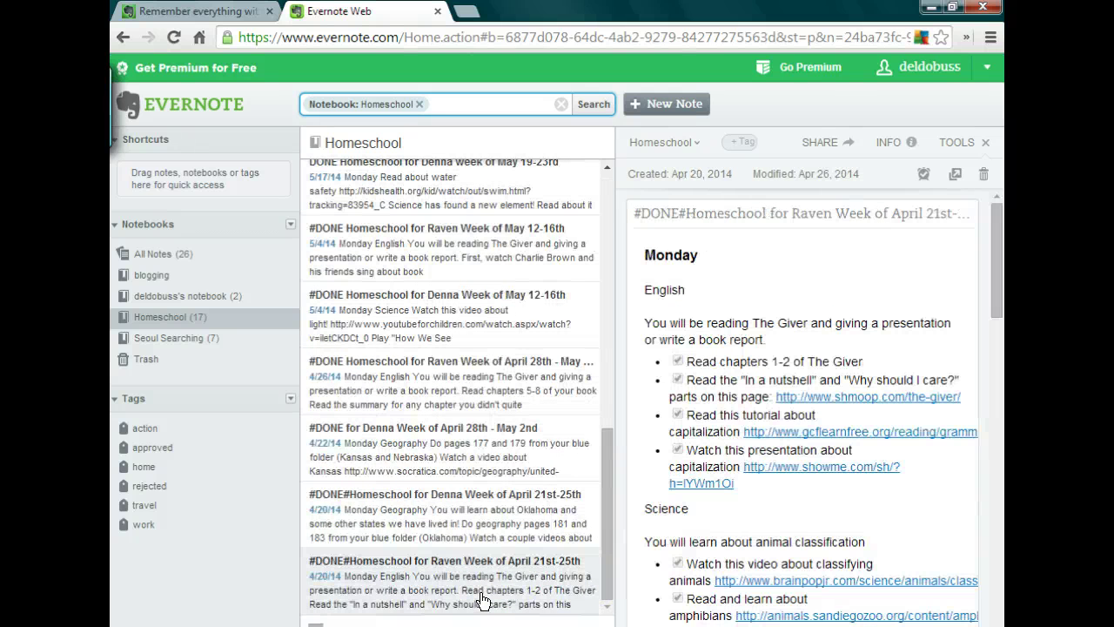
click(953, 178)
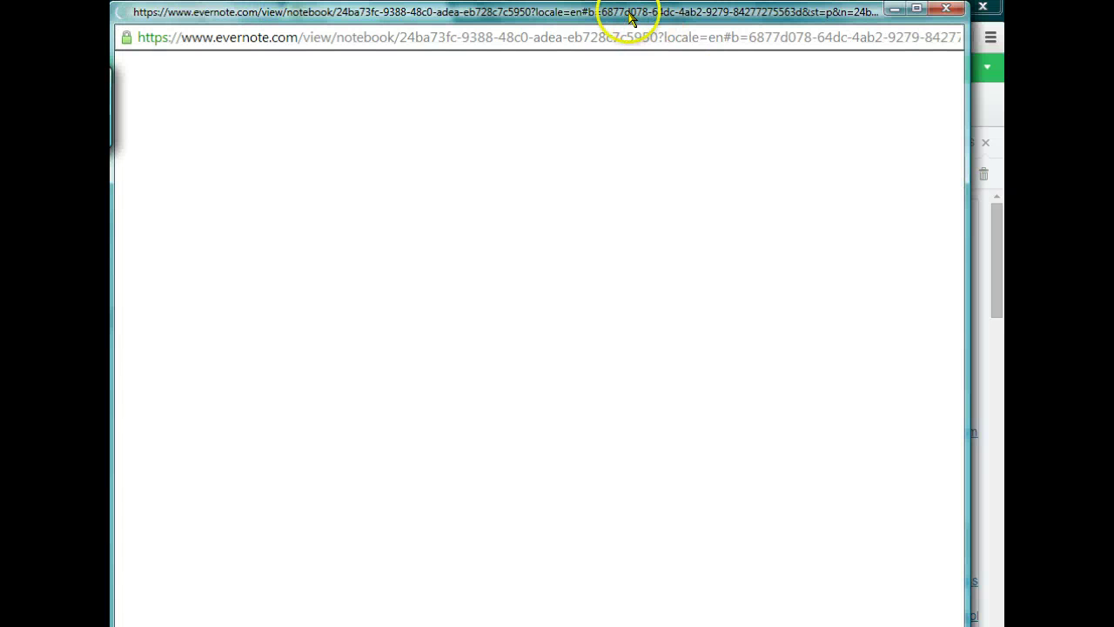
drag(630, 17, 642, 16)
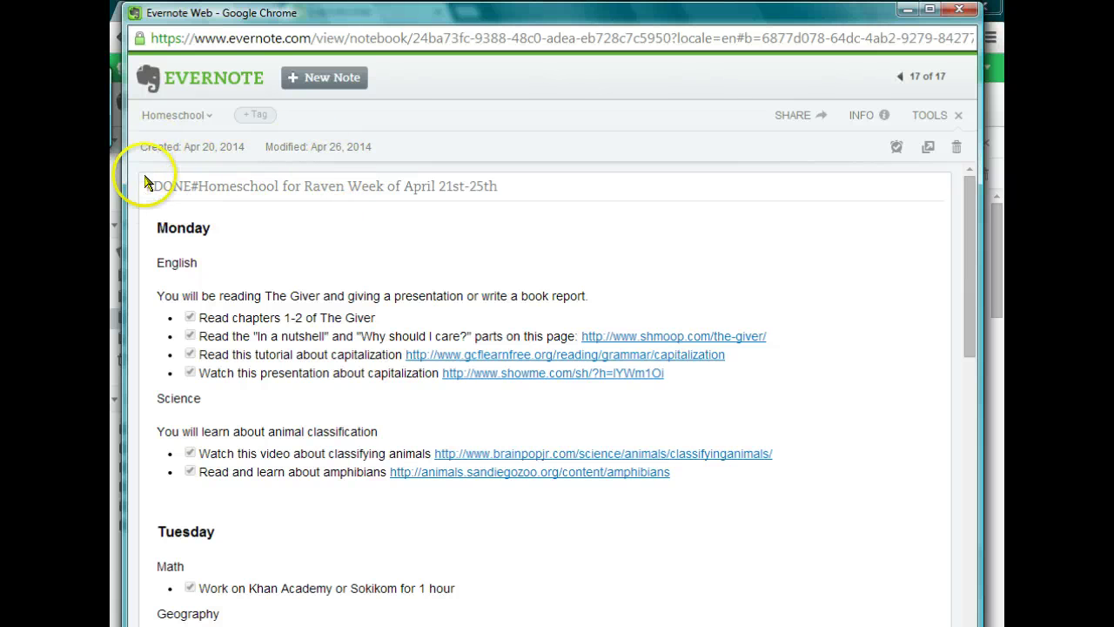
click(192, 189)
click(405, 235)
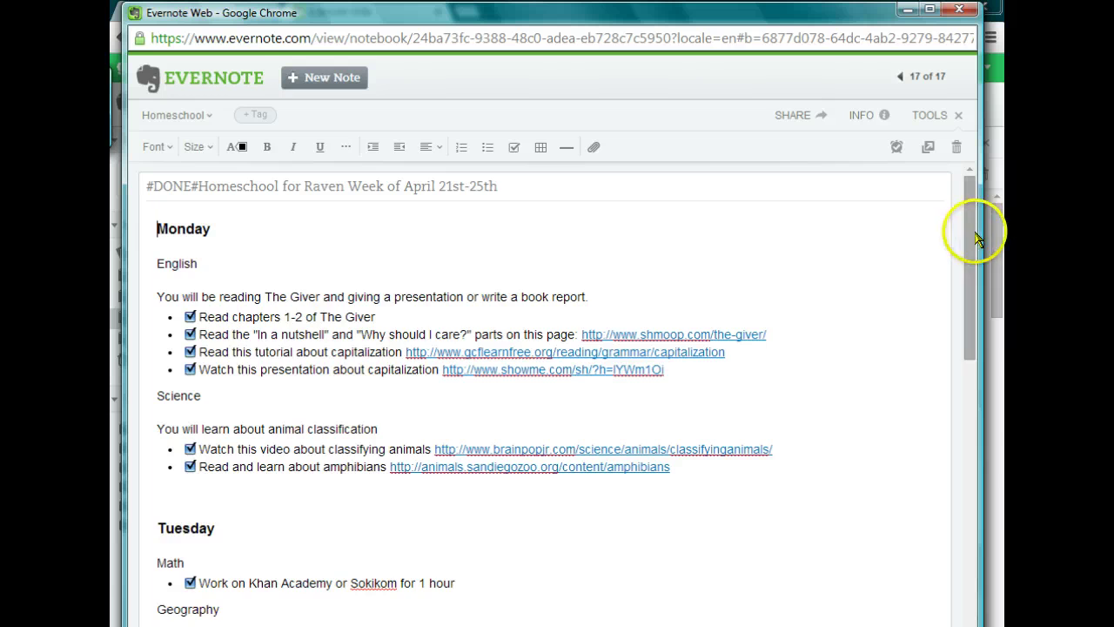
Step: Examine how the note lays out its Monday and Tuesday lessons with day headings, subjects, checkbox tasks and links
drag(977, 239, 968, 209)
click(239, 225)
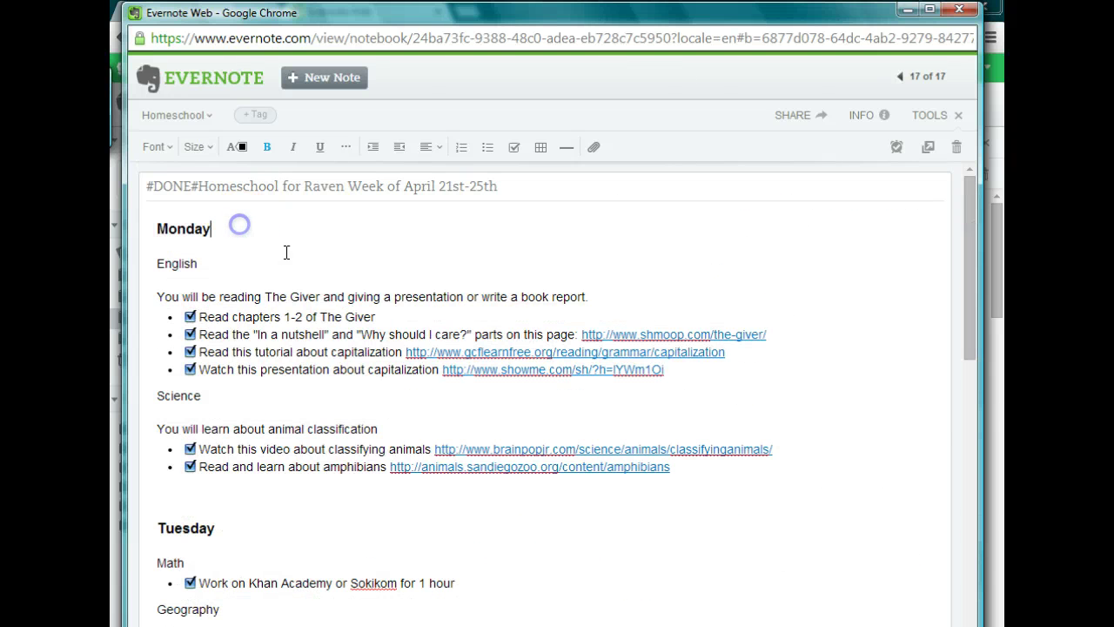
scroll(861, 340, down, 1)
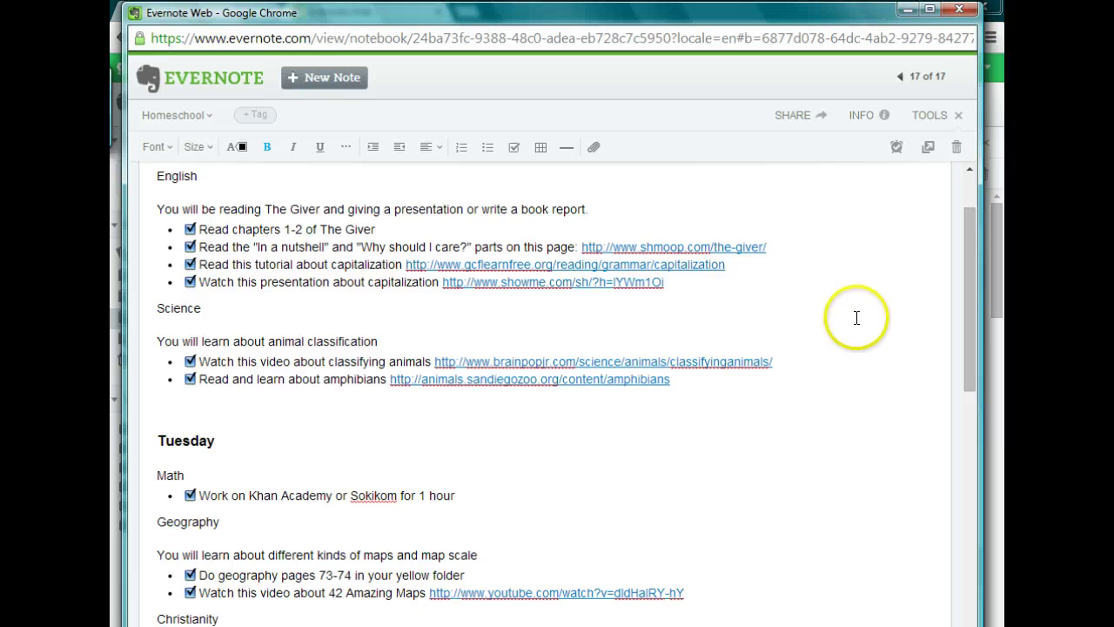
click(856, 317)
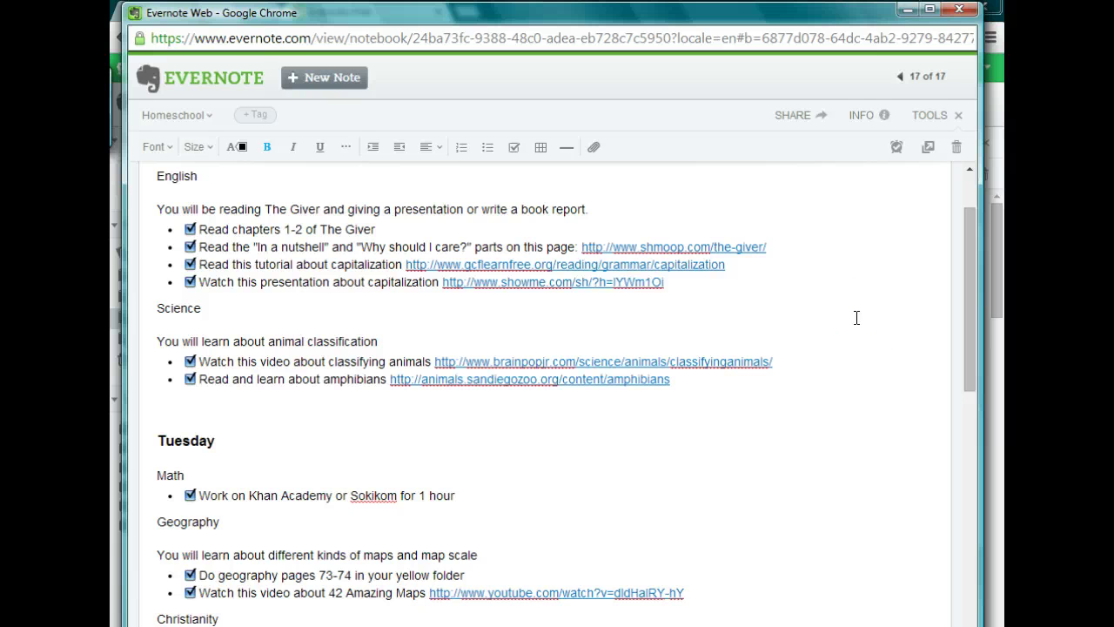
scroll(671, 275, up, 1)
click(210, 258)
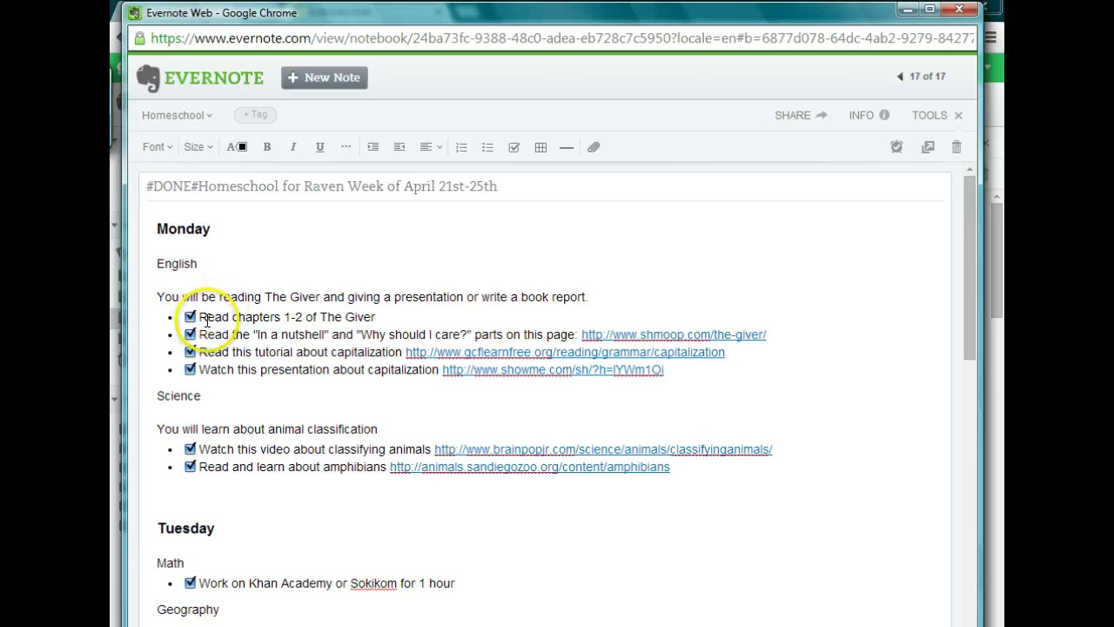
click(383, 317)
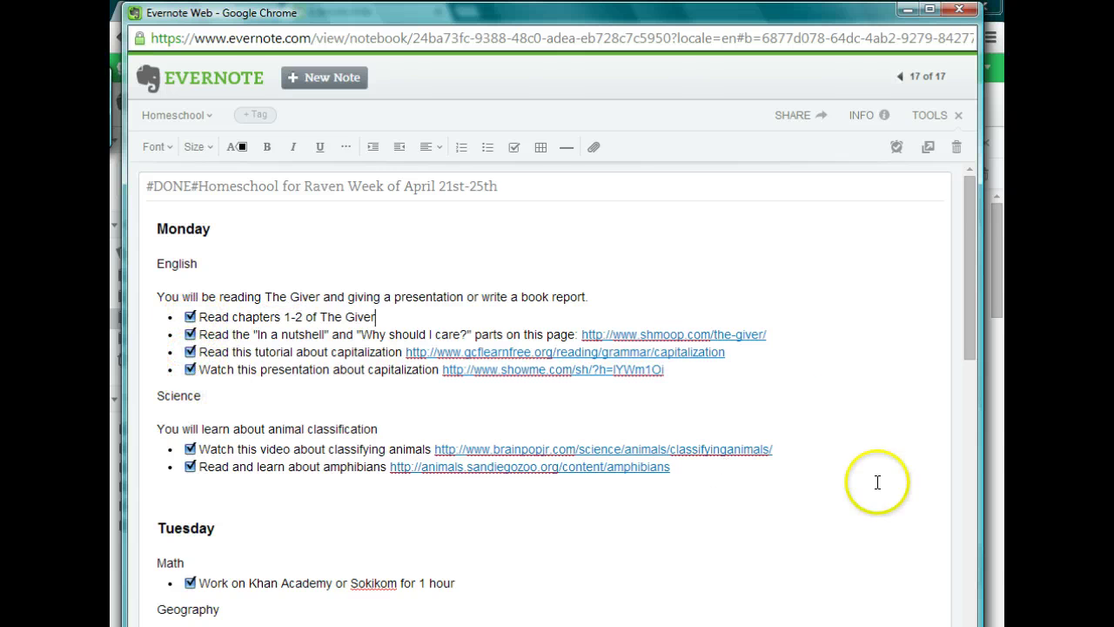
Step: Add the line "Read this book" below Monday's English heading, followed by a new empty line
click(288, 265)
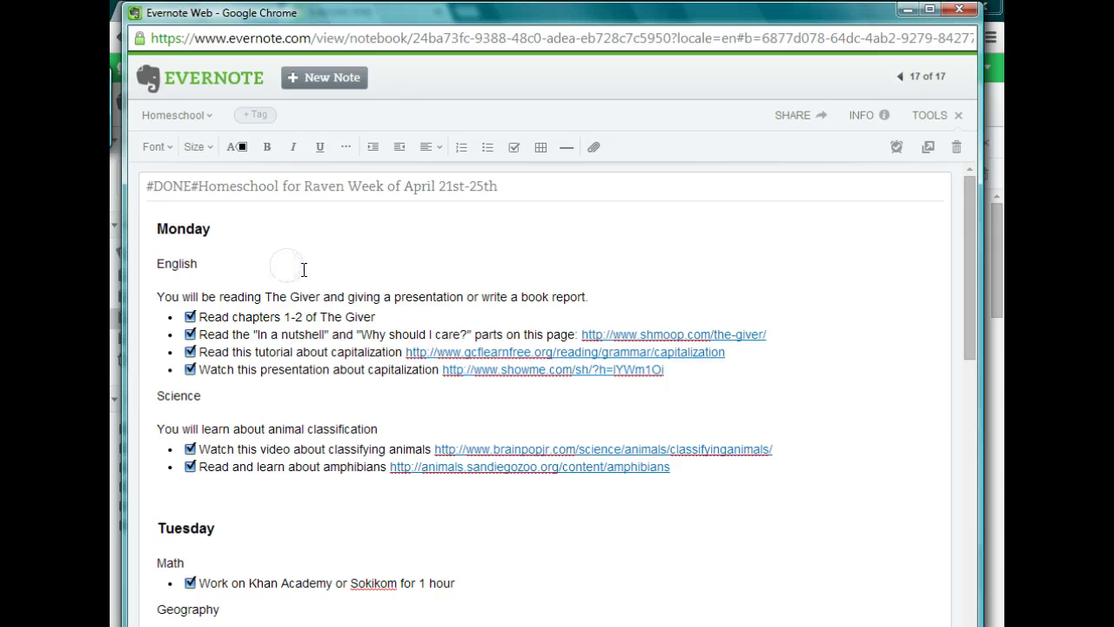
key(Return)
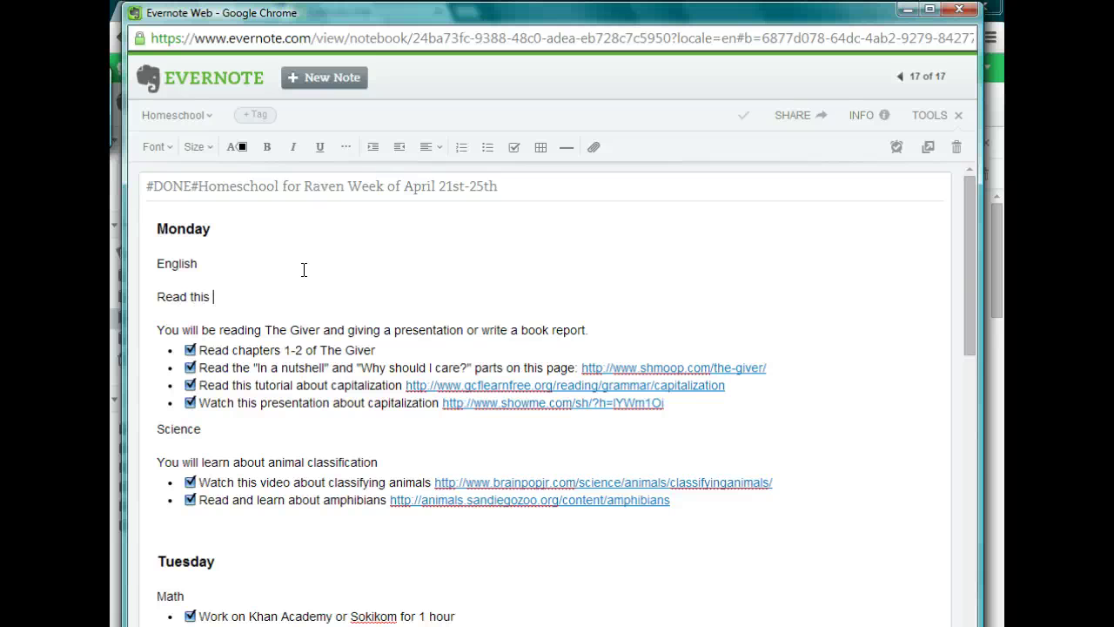
text(Read this book)
key(Return)
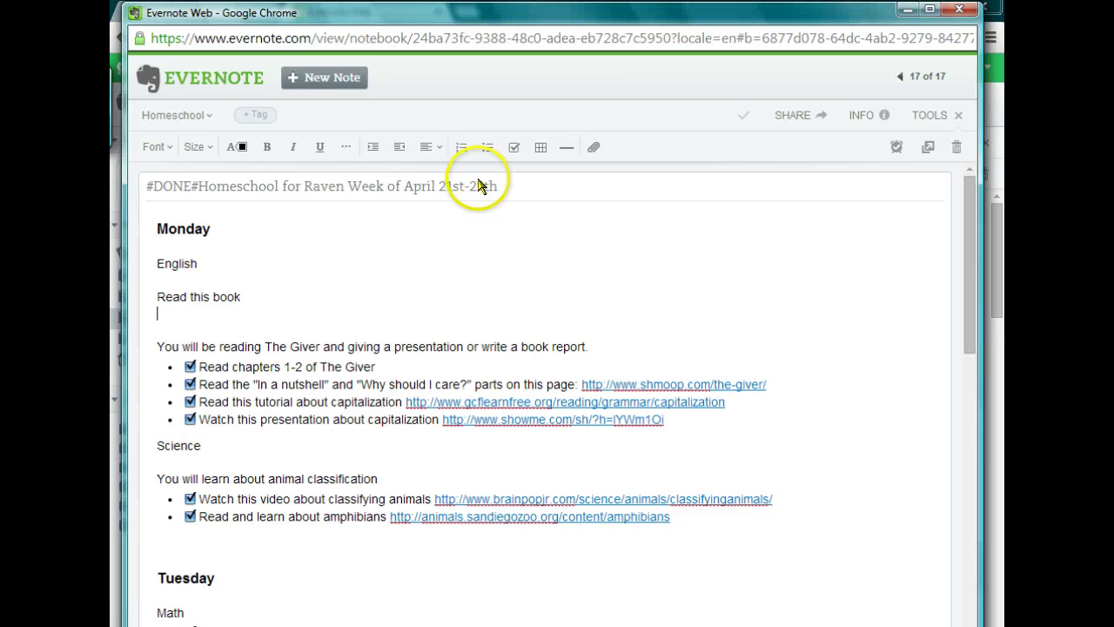
Step: Add a bulleted checkbox item "read chapters 1-3" under "Read this book" and mark it as done
click(489, 153)
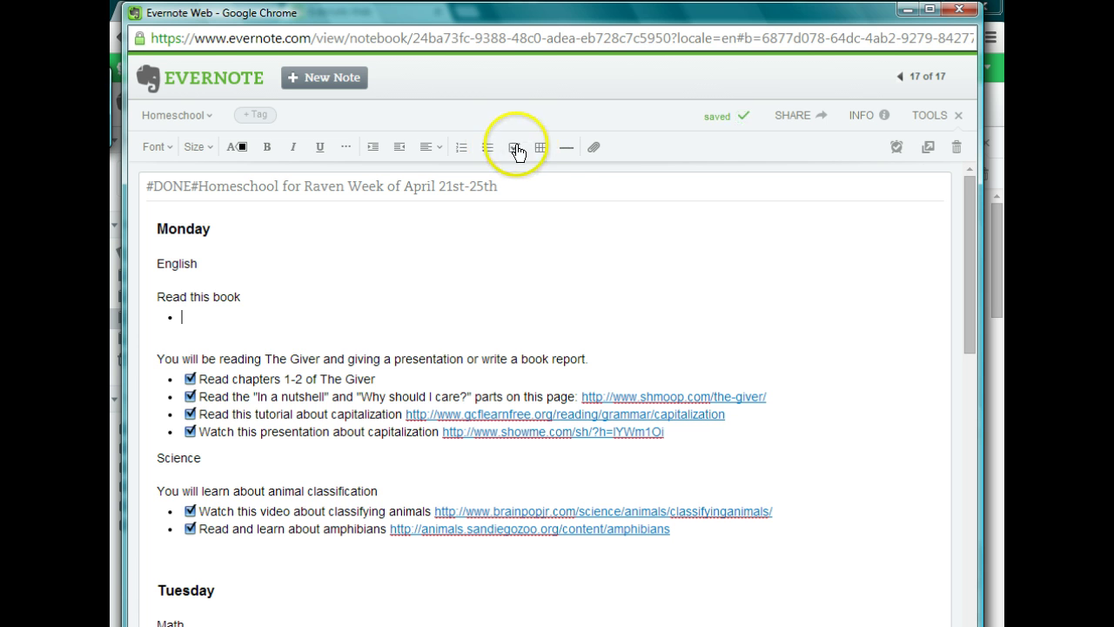
click(515, 148)
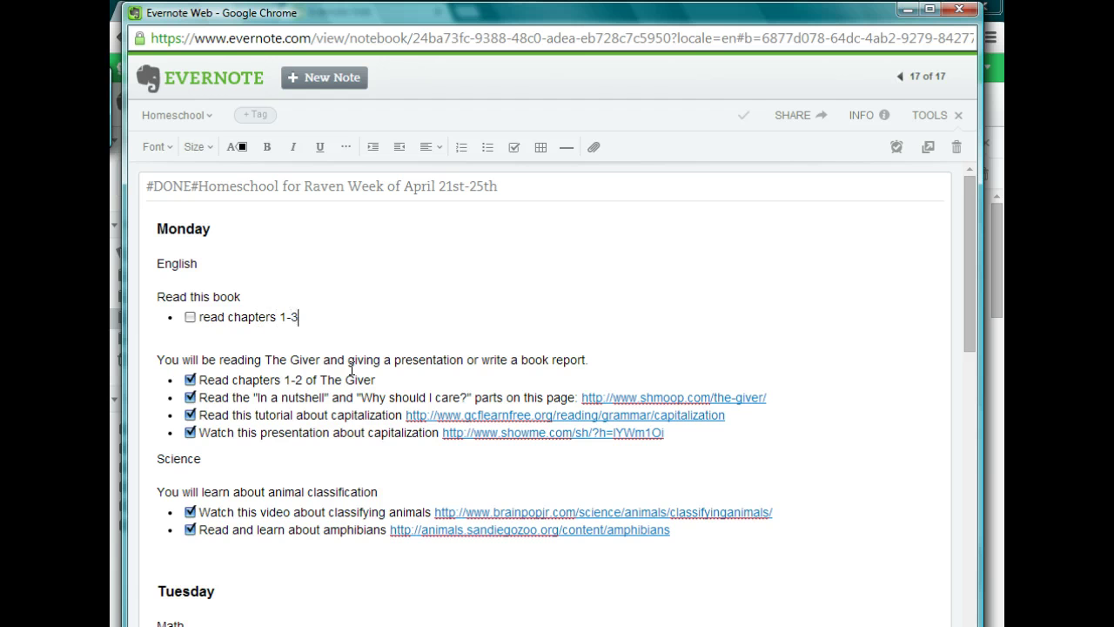
click(311, 316)
click(306, 305)
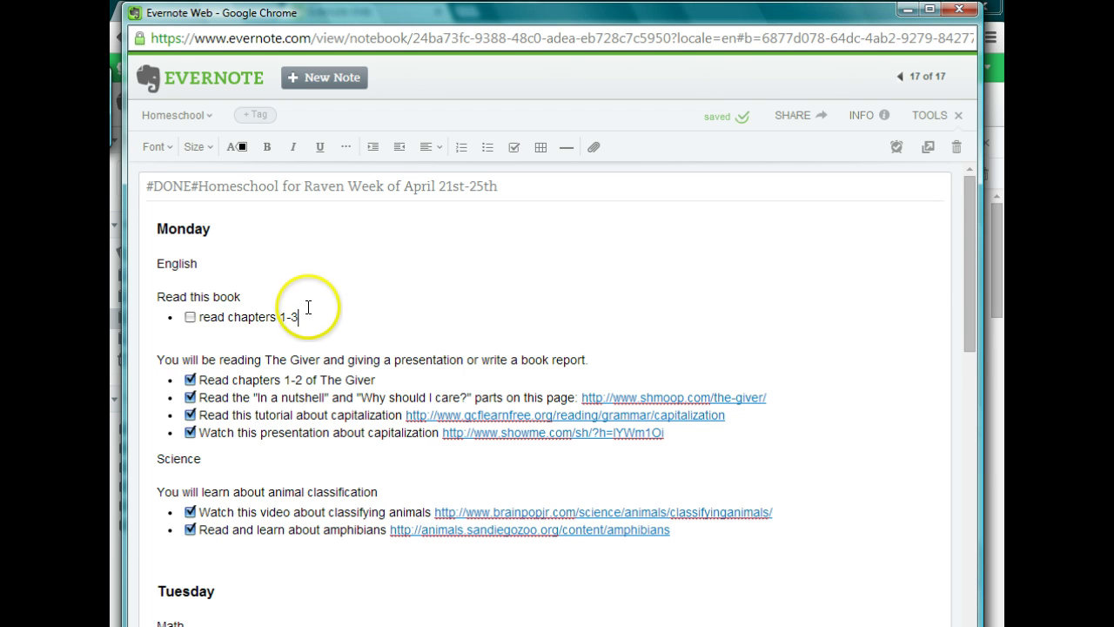
click(191, 320)
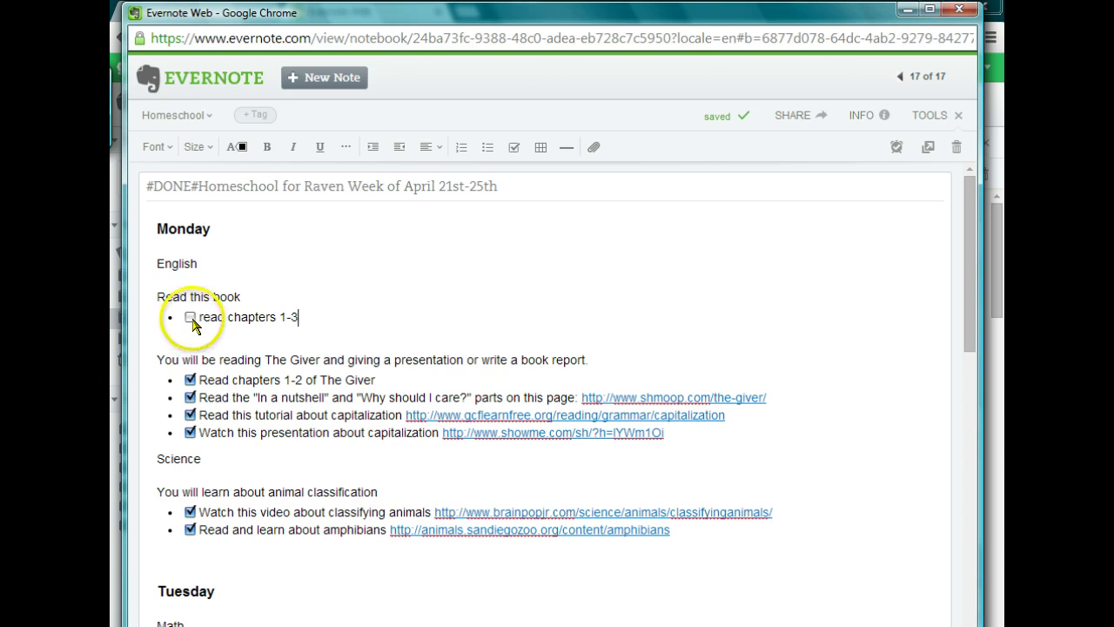
click(190, 320)
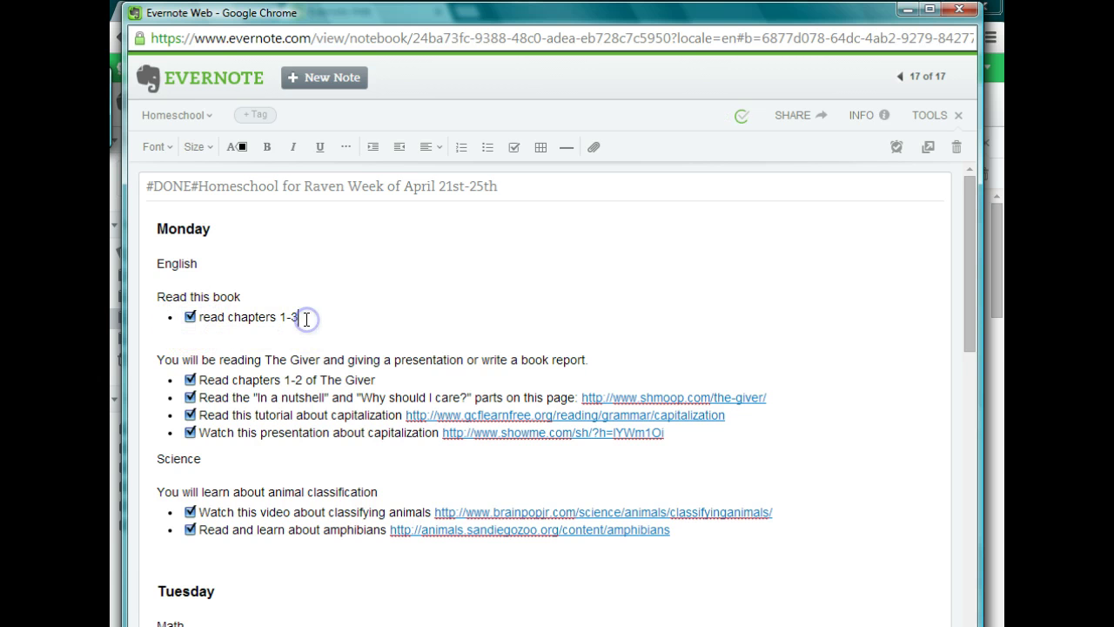
click(643, 93)
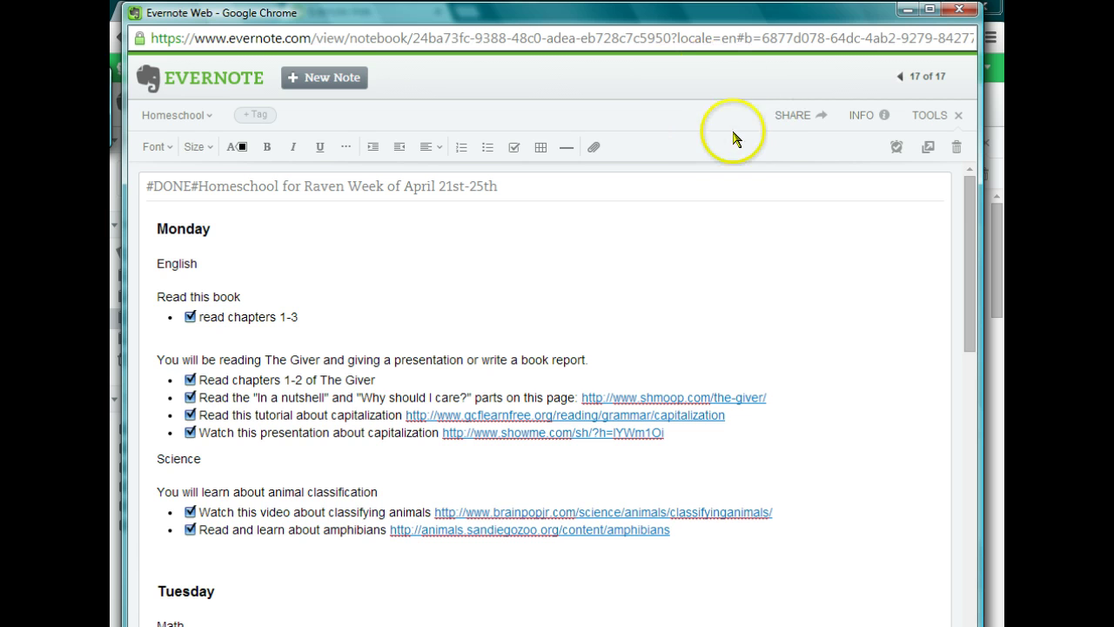
Step: Add a second bulleted checkbox item "read chapter 5" below "read chapters 1-3" and mark it as done
click(352, 316)
key(Return)
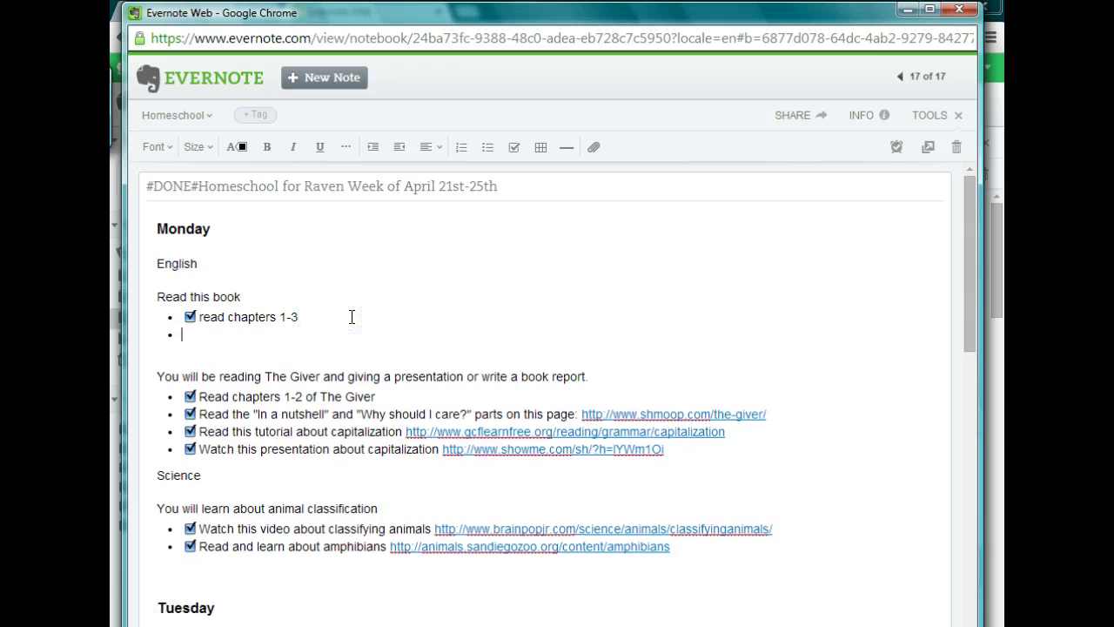
click(514, 147)
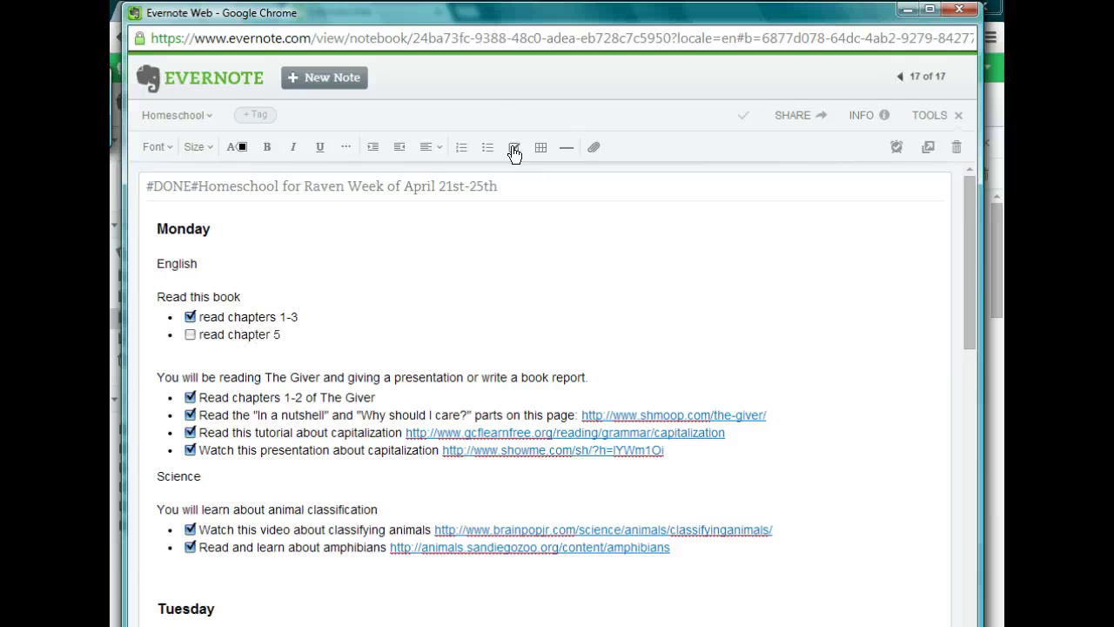
click(190, 334)
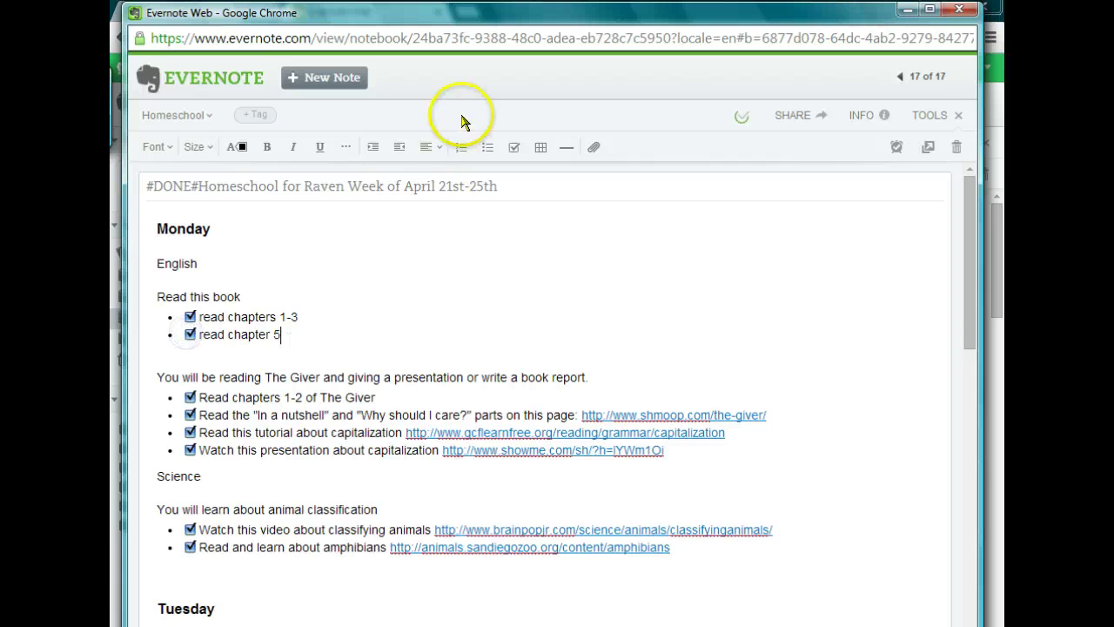
click(742, 118)
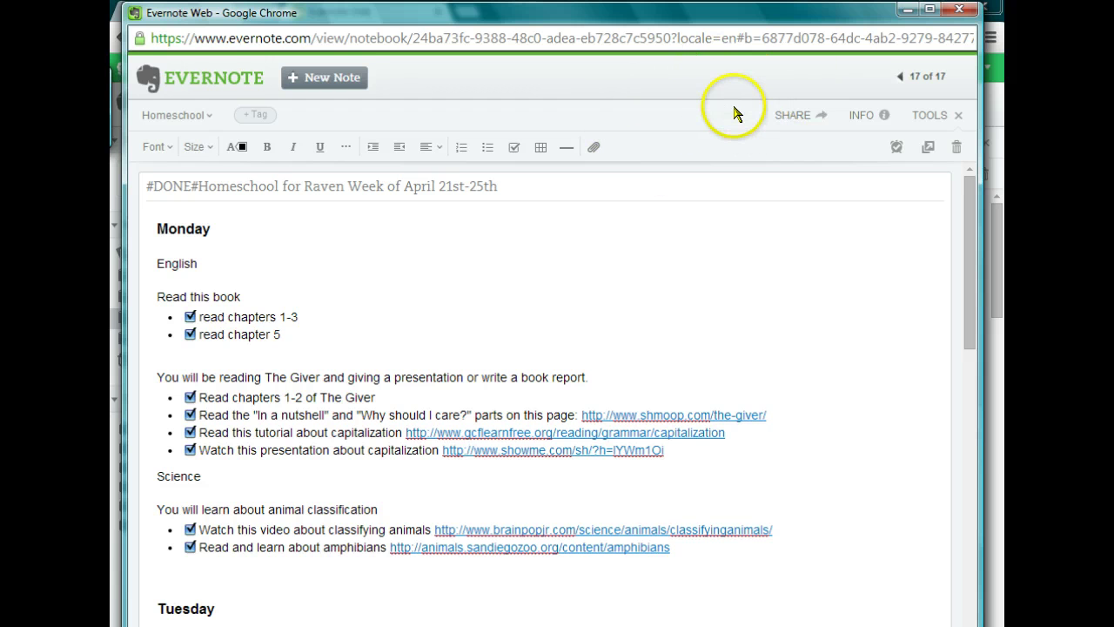
click(290, 343)
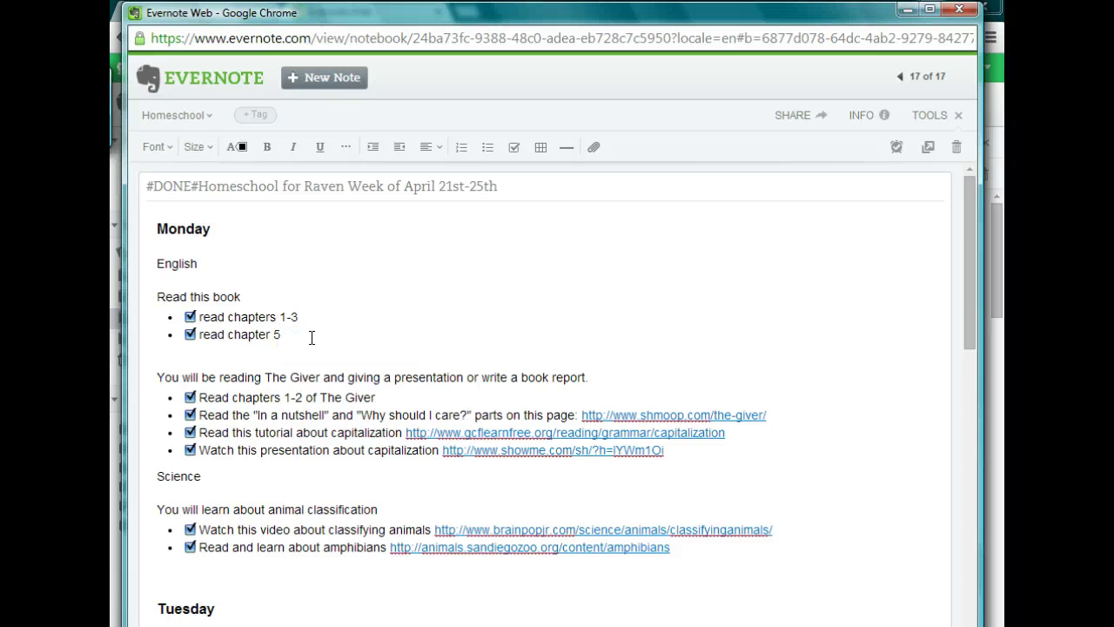
Step: Copy the showme.com link from the capitalization presentation item and paste it on a new line above Science
scroll(365, 374, down, 1)
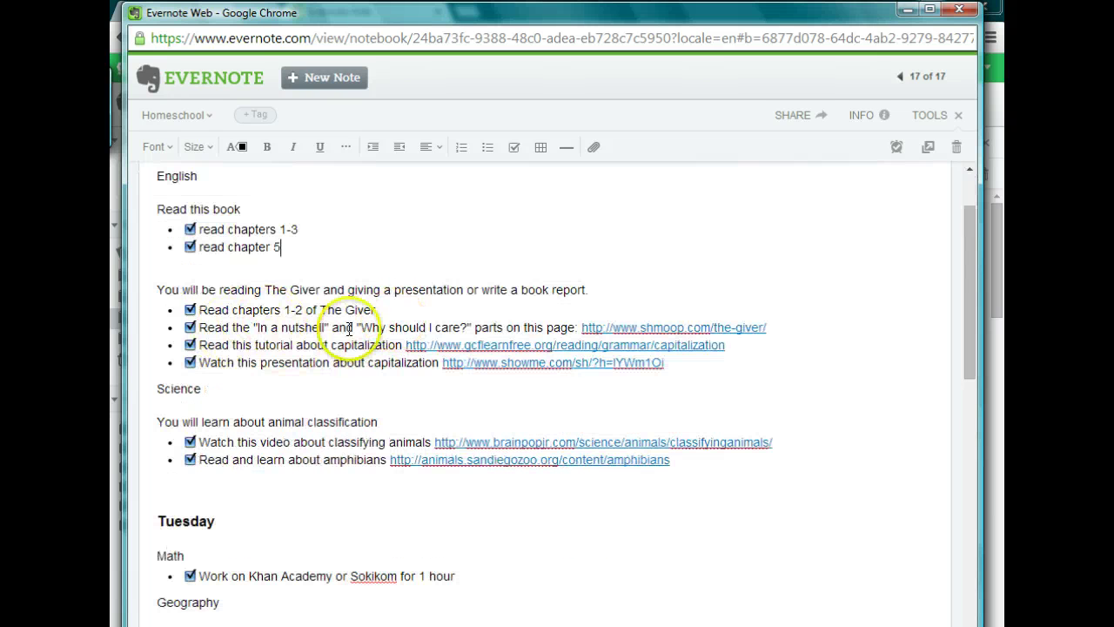
click(766, 327)
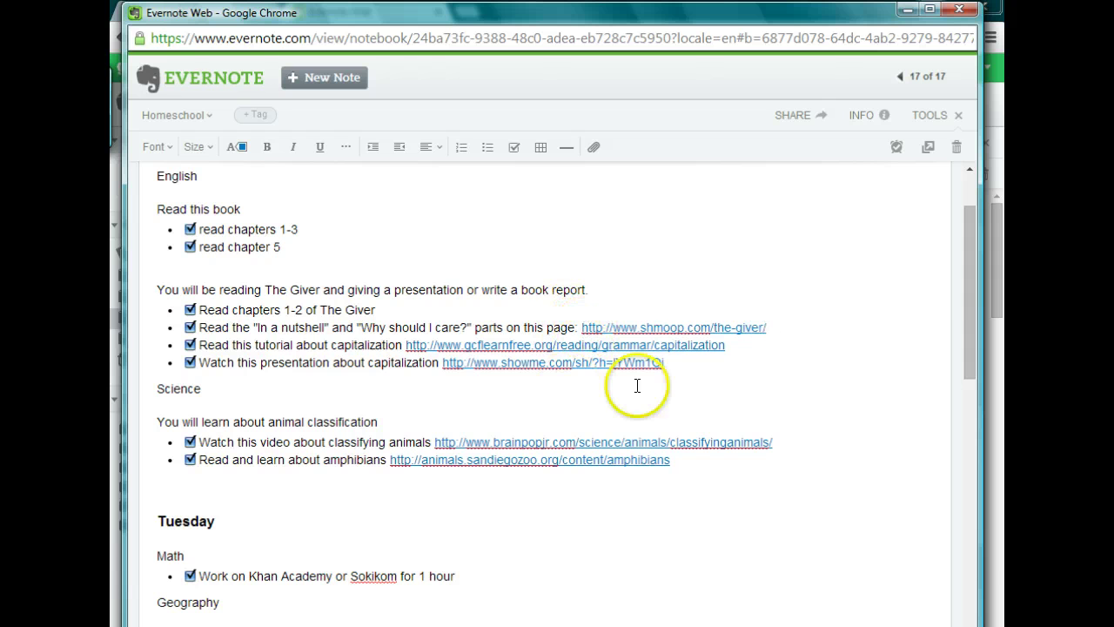
click(682, 370)
drag(680, 371, 439, 362)
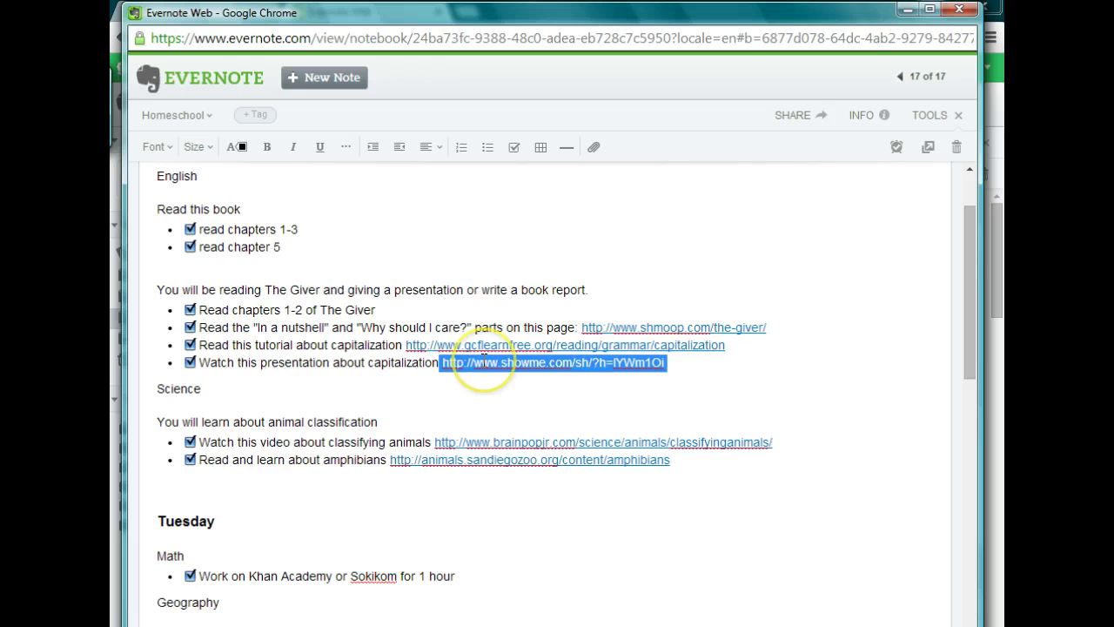
right_click(649, 373)
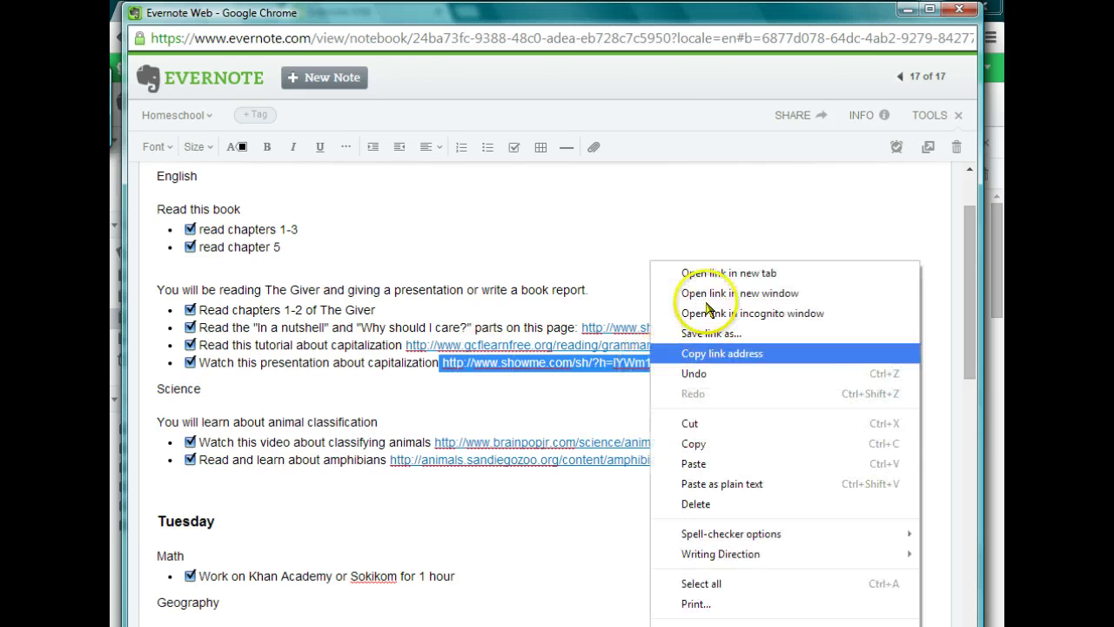
click(701, 443)
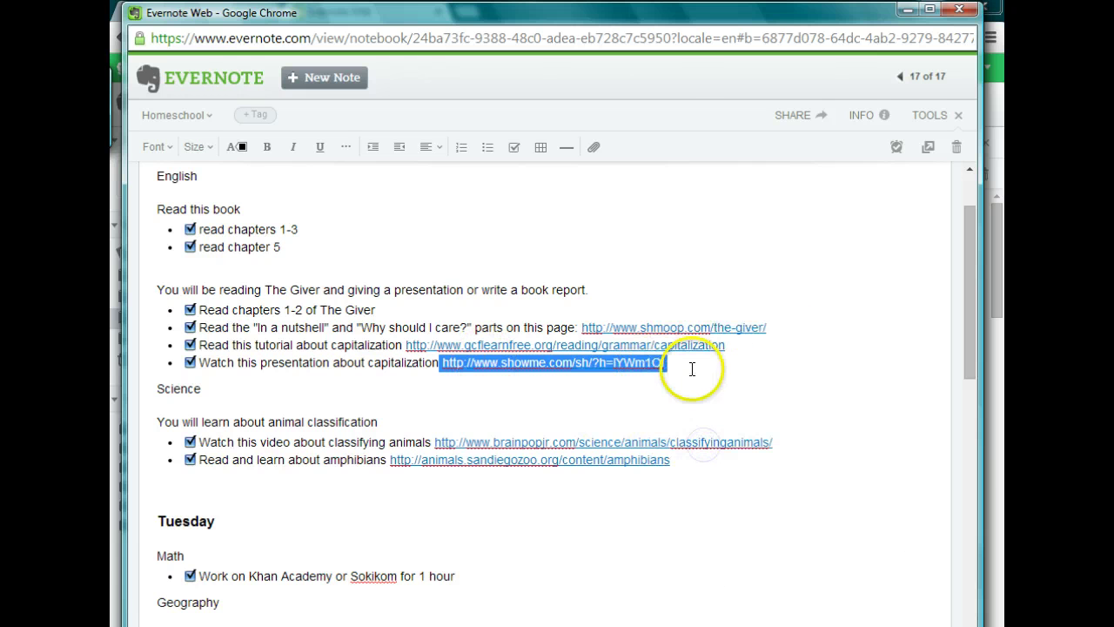
click(691, 369)
key(Return)
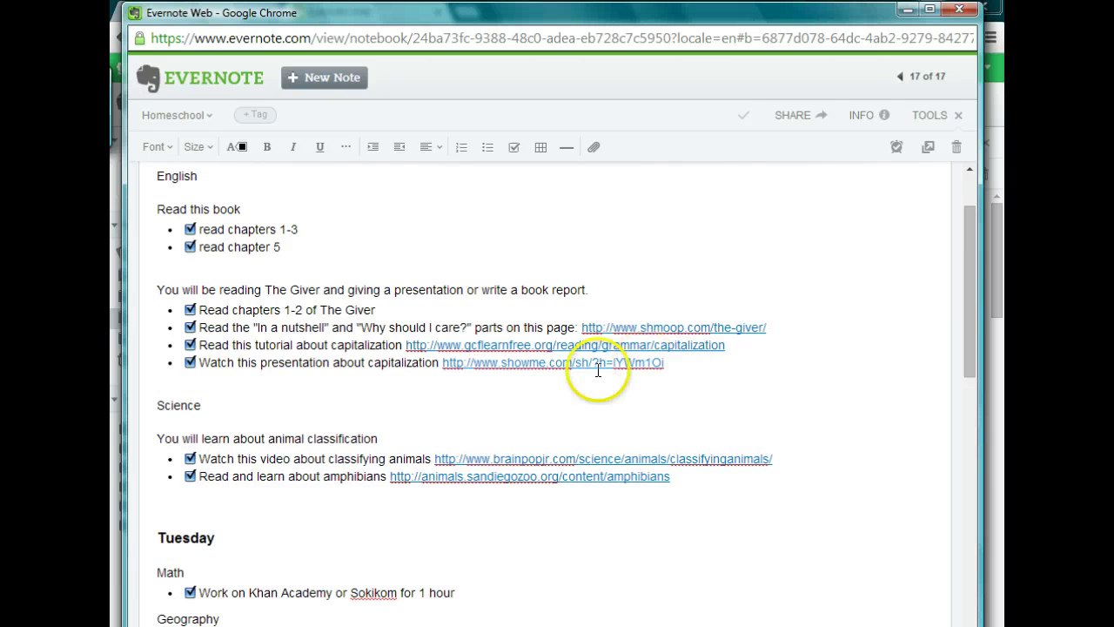
right_click(174, 389)
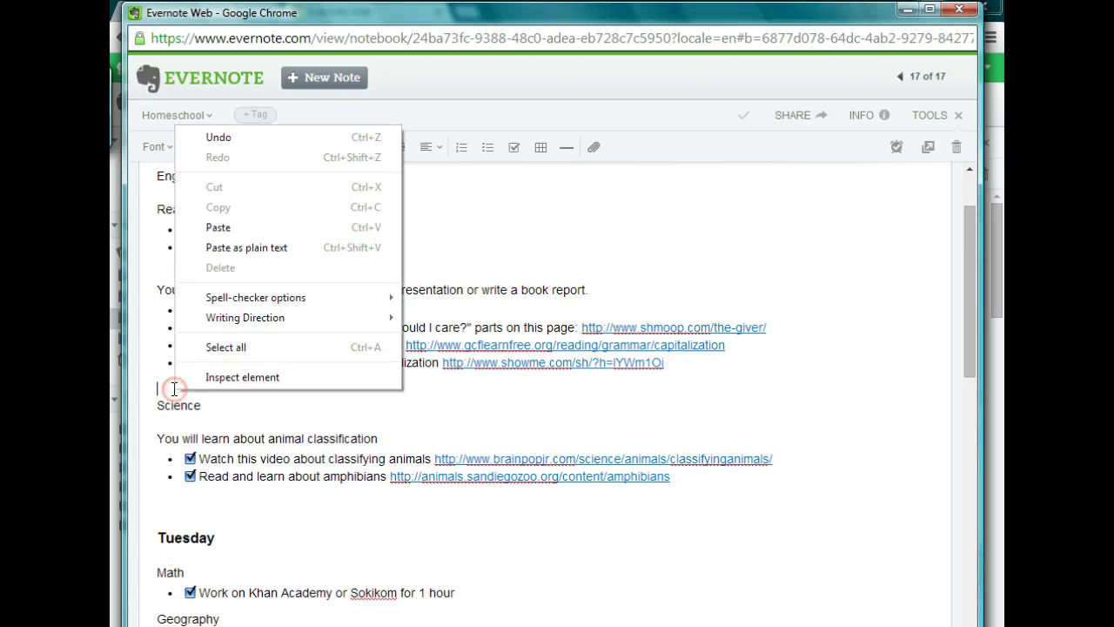
click(291, 232)
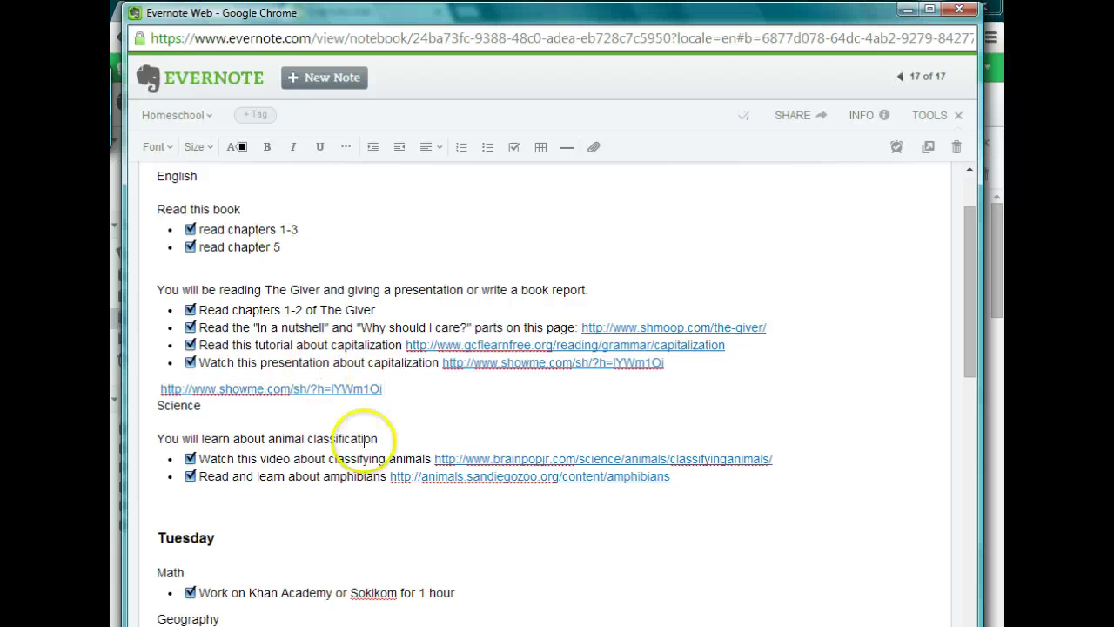
Step: Delete the pasted showme.com link and its extra line above the Science heading
drag(160, 388, 199, 406)
click(197, 406)
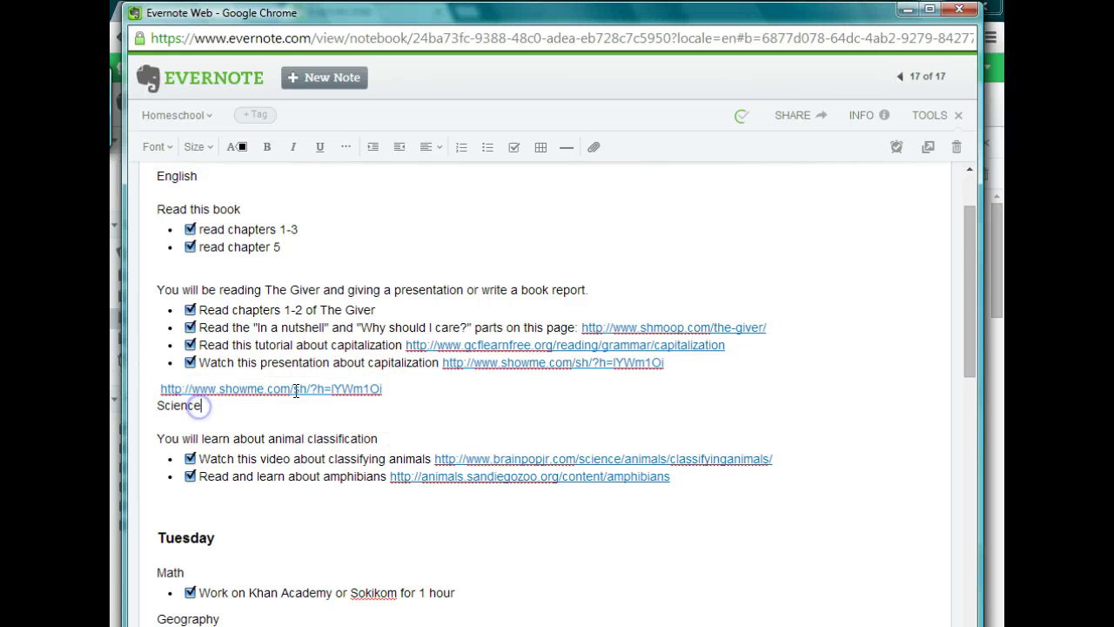
drag(381, 388, 145, 393)
key(BackSpace)
key(BackSpace)
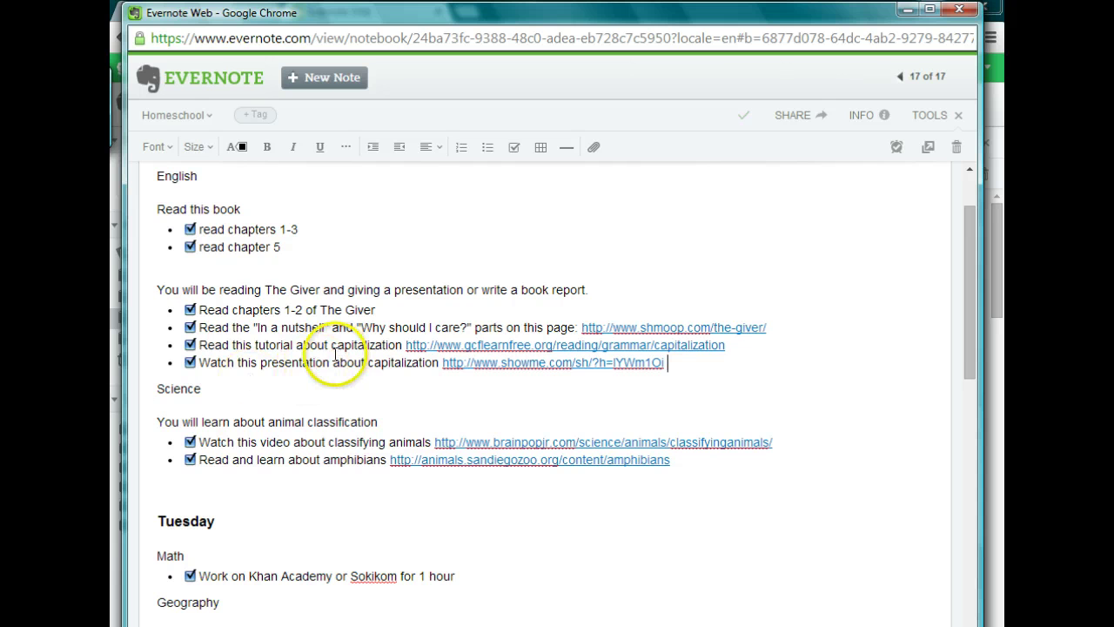
Step: Link the word "presentation" in the capitalization item to the copied showme.com address
drag(329, 362, 266, 361)
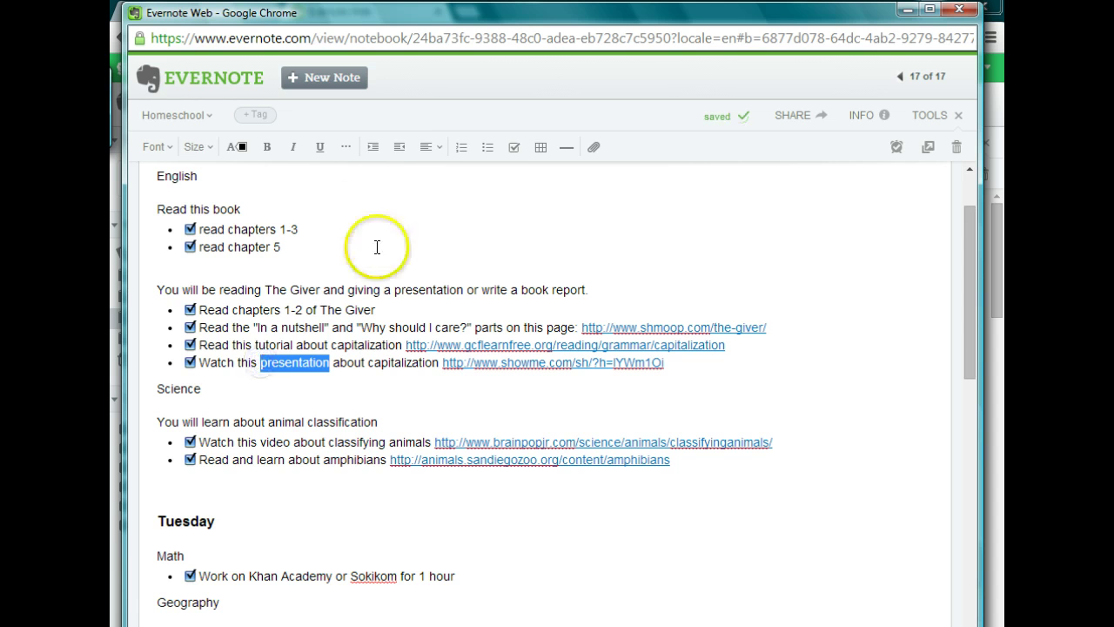
click(346, 147)
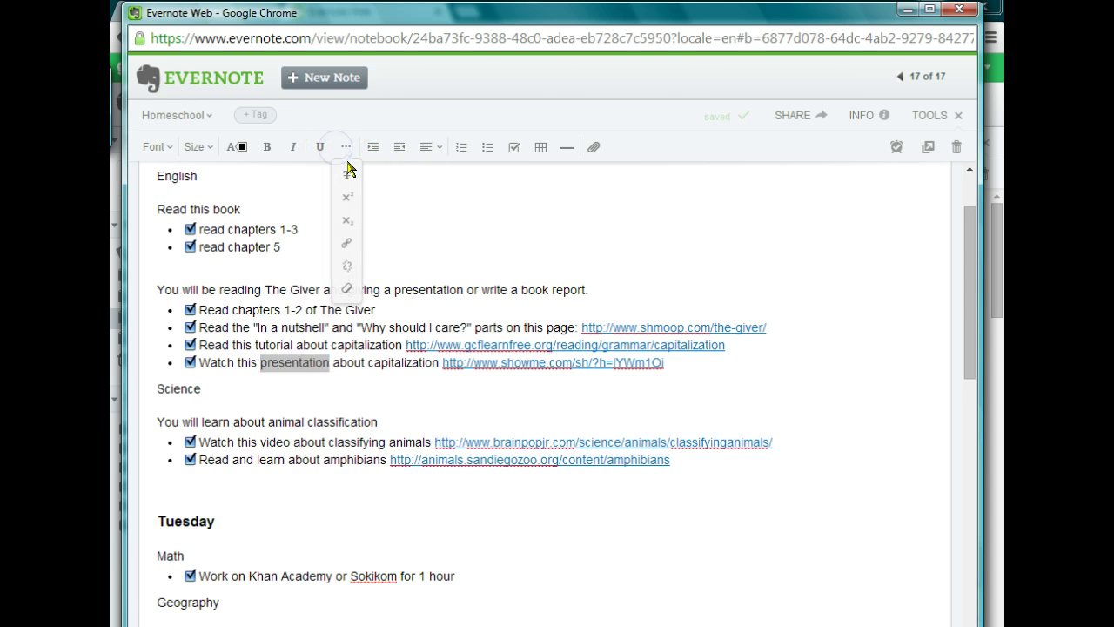
click(346, 248)
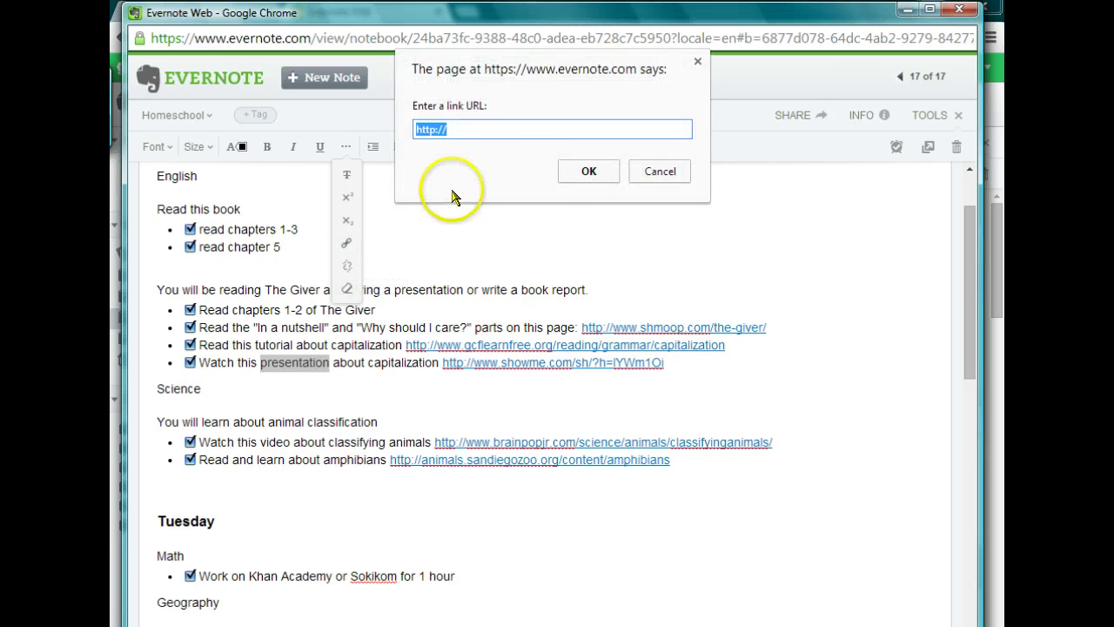
right_click(467, 131)
click(502, 215)
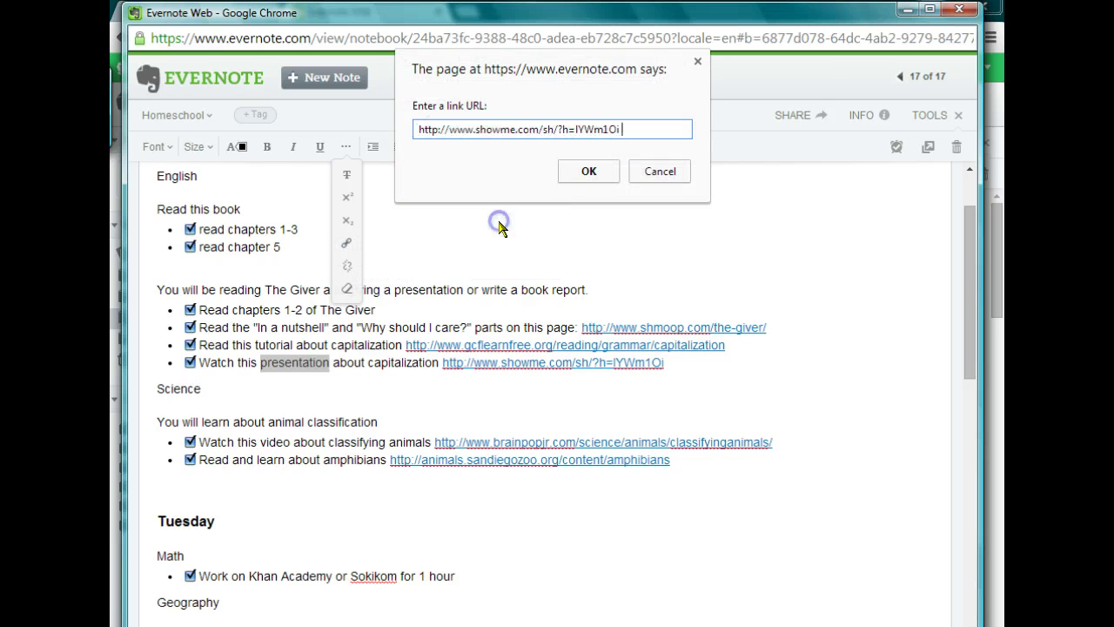
click(583, 172)
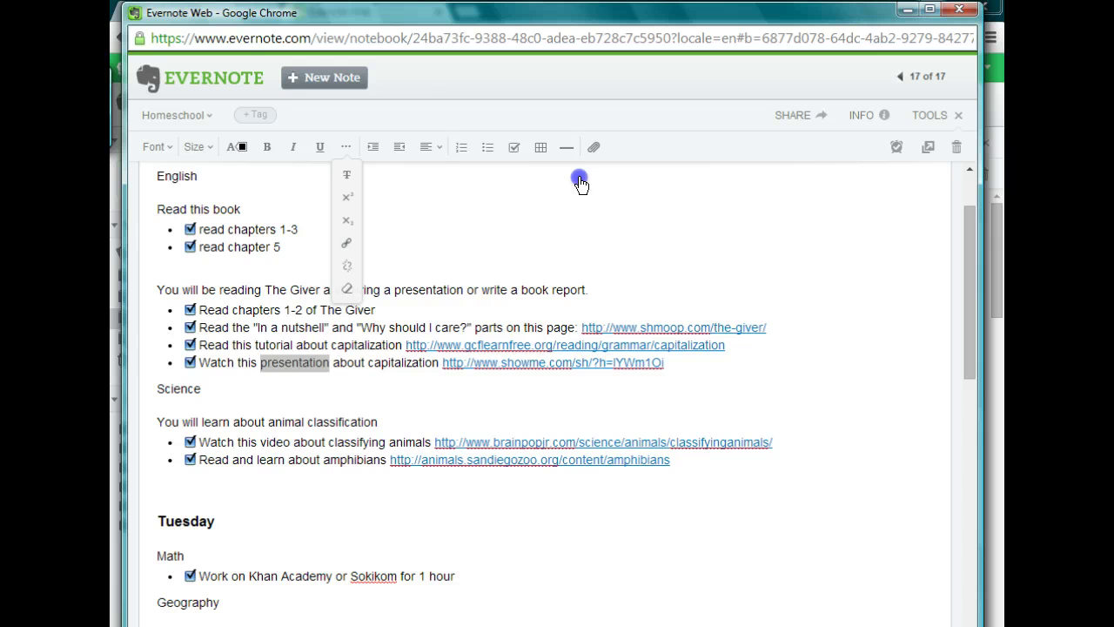
click(666, 358)
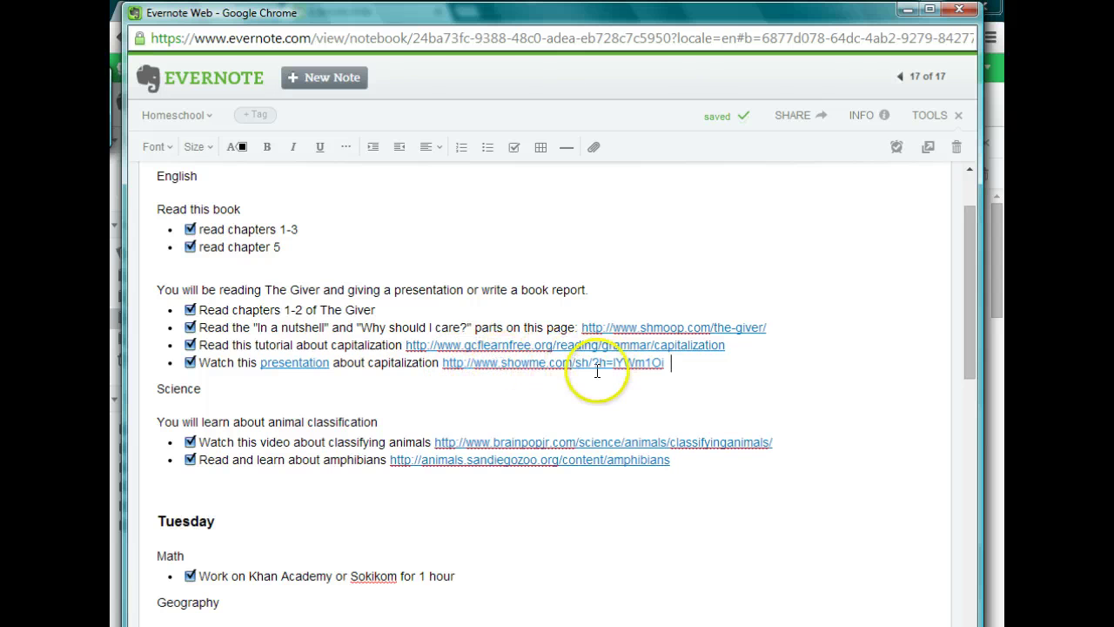
Step: Remove the hyperlink from the word "presentation" in the capitalization item
right_click(281, 362)
click(272, 364)
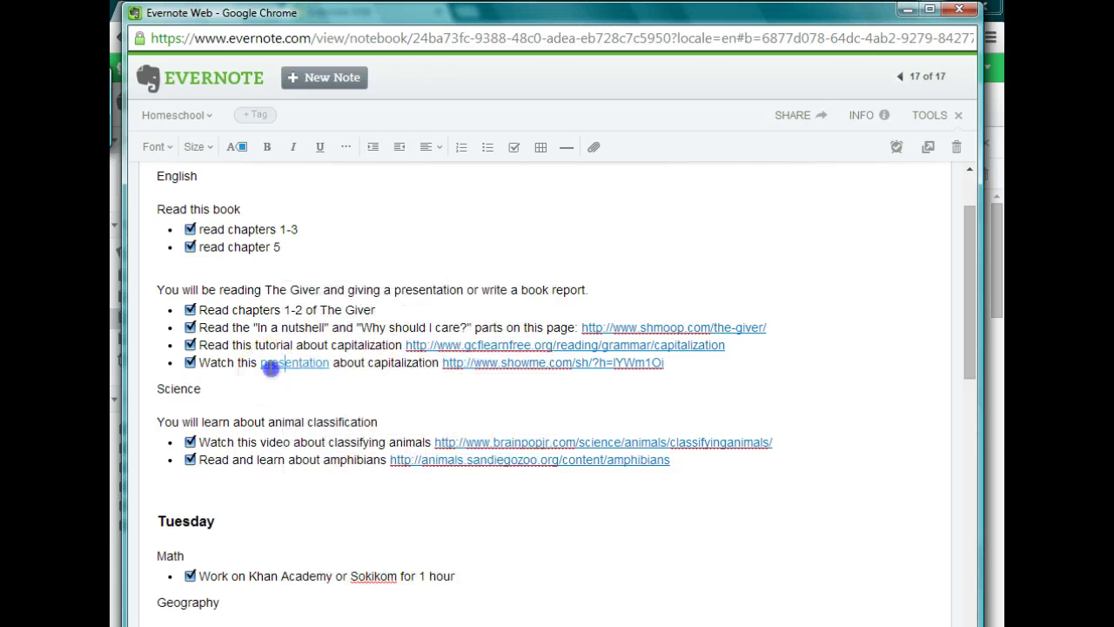
drag(322, 361, 258, 360)
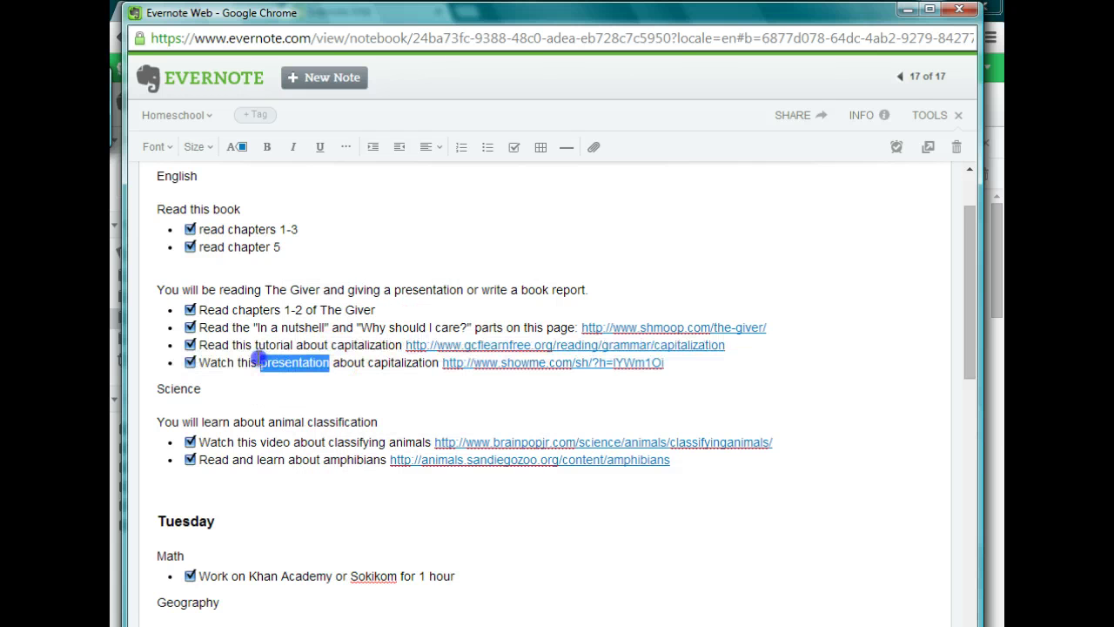
click(345, 147)
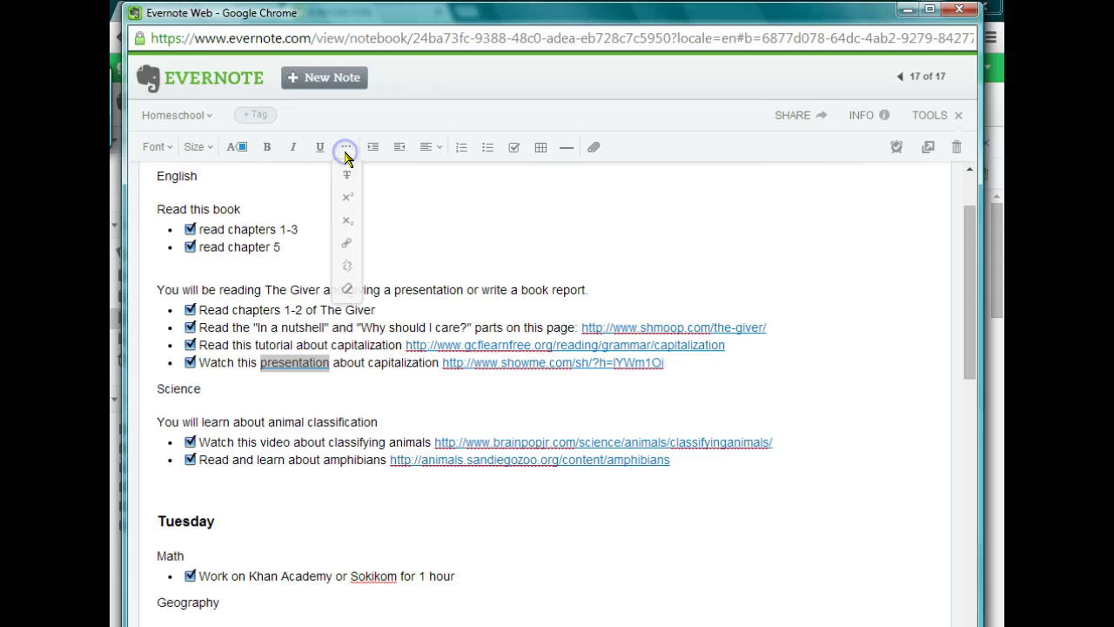
click(347, 271)
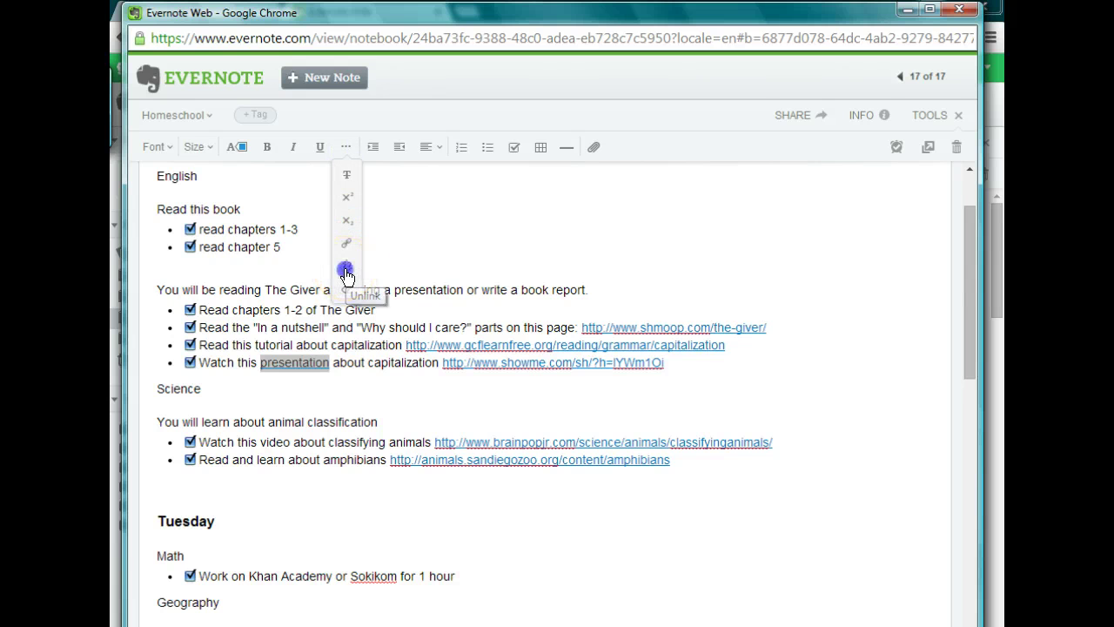
click(682, 366)
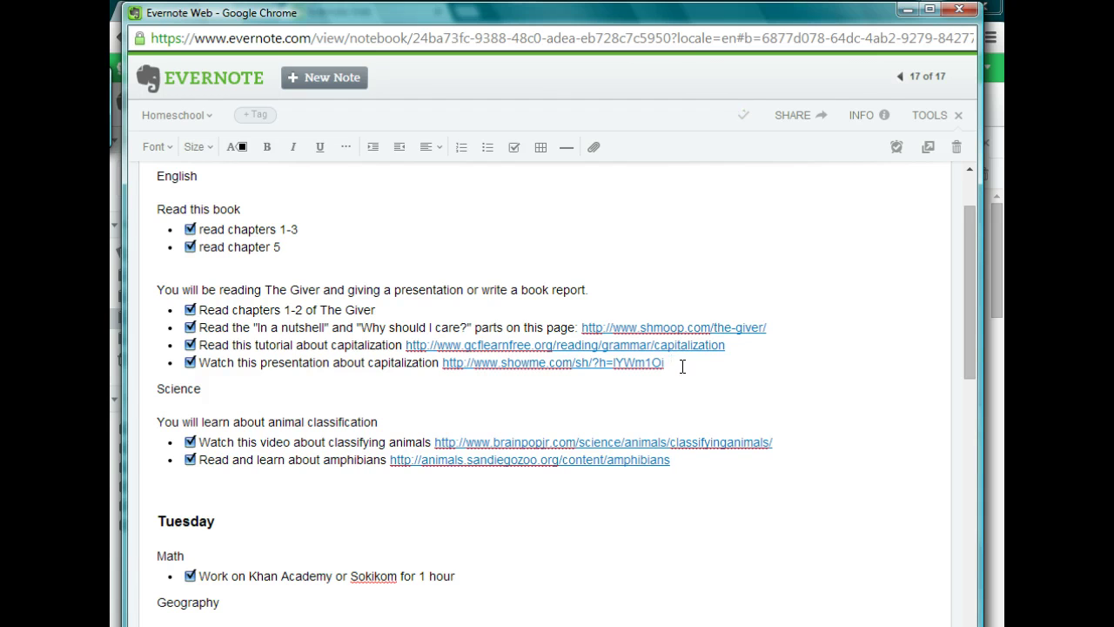
Step: Look through the note's assignments for the following days and return to the Monday section
click(708, 355)
scroll(708, 355, down, 10)
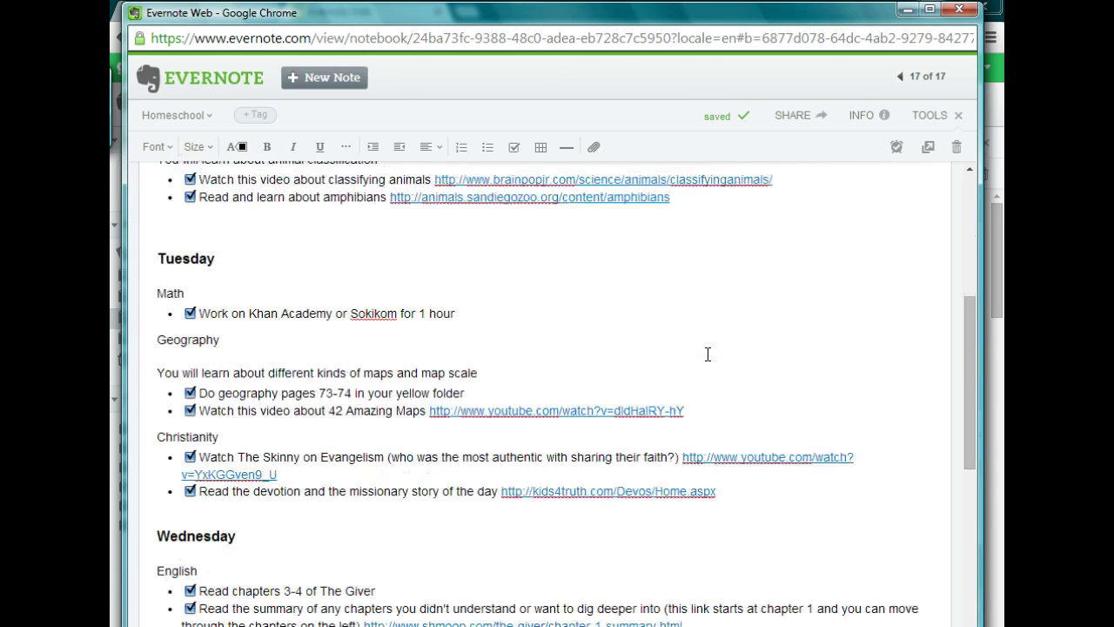
scroll(707, 354, up, 12)
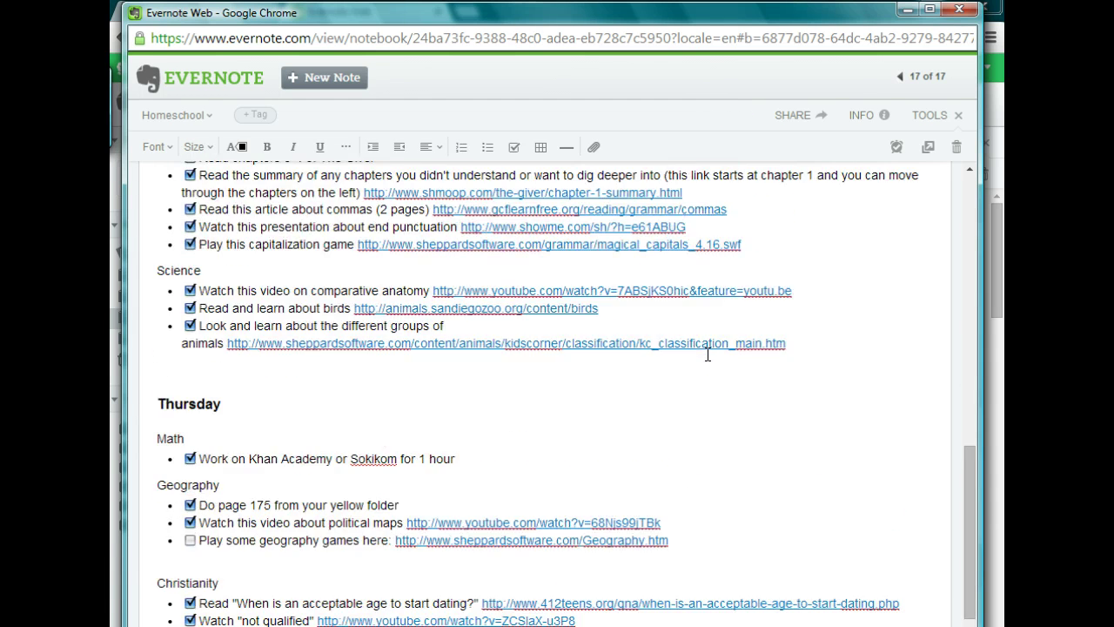
click(422, 298)
click(388, 324)
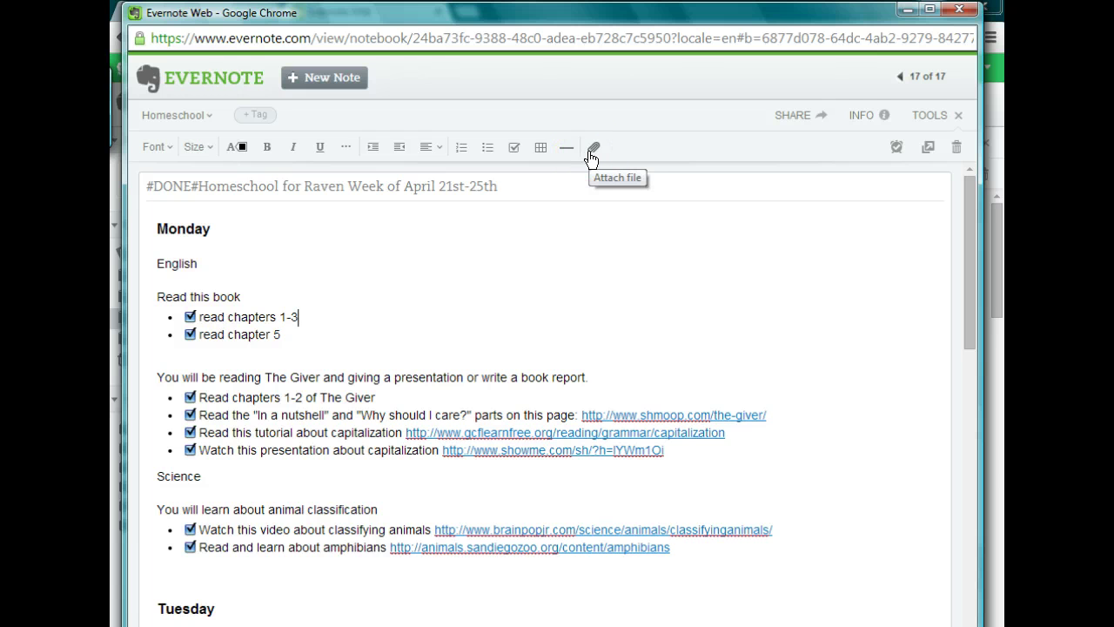
click(668, 307)
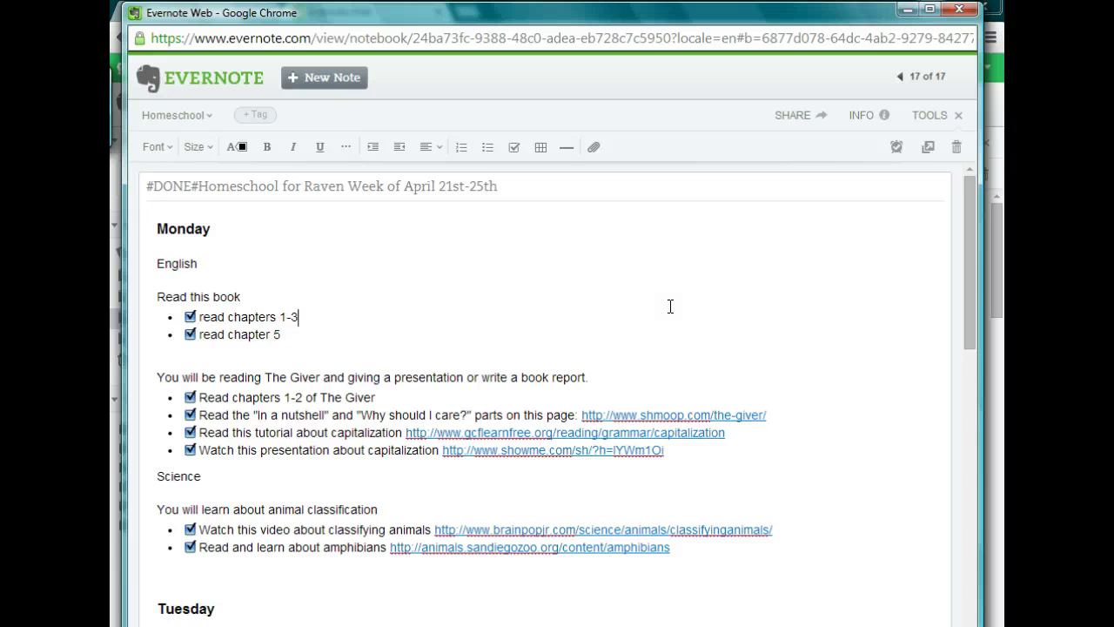
Step: Delete the "Read this book" line, its two checkbox items and the leftover blank line under English
click(374, 396)
drag(374, 397, 246, 398)
click(300, 321)
drag(295, 332, 149, 290)
key(Delete)
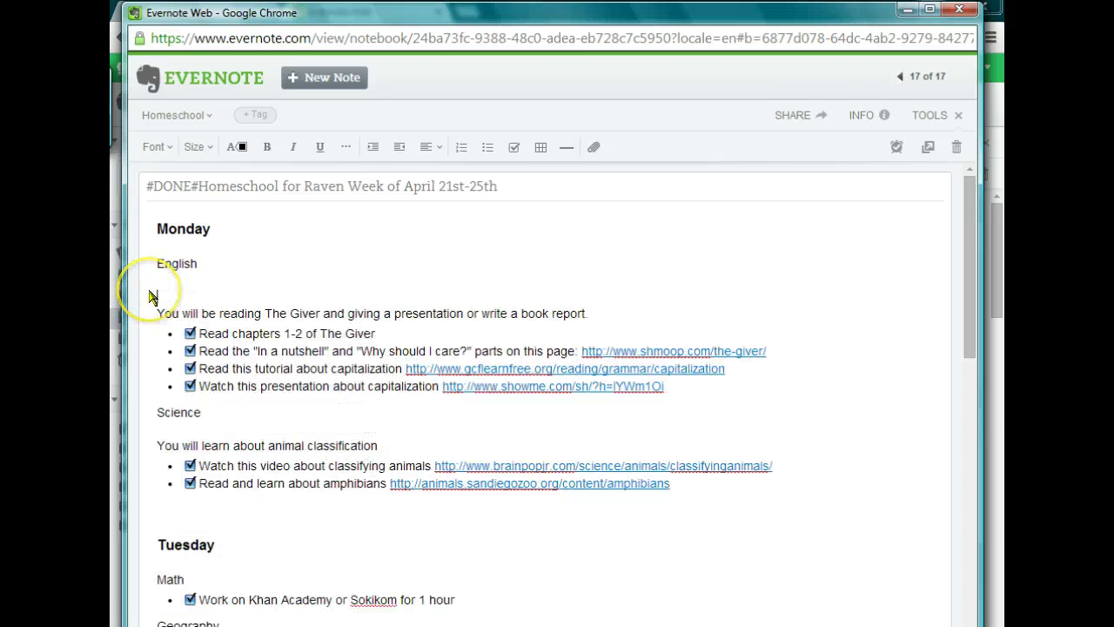
key(BackSpace)
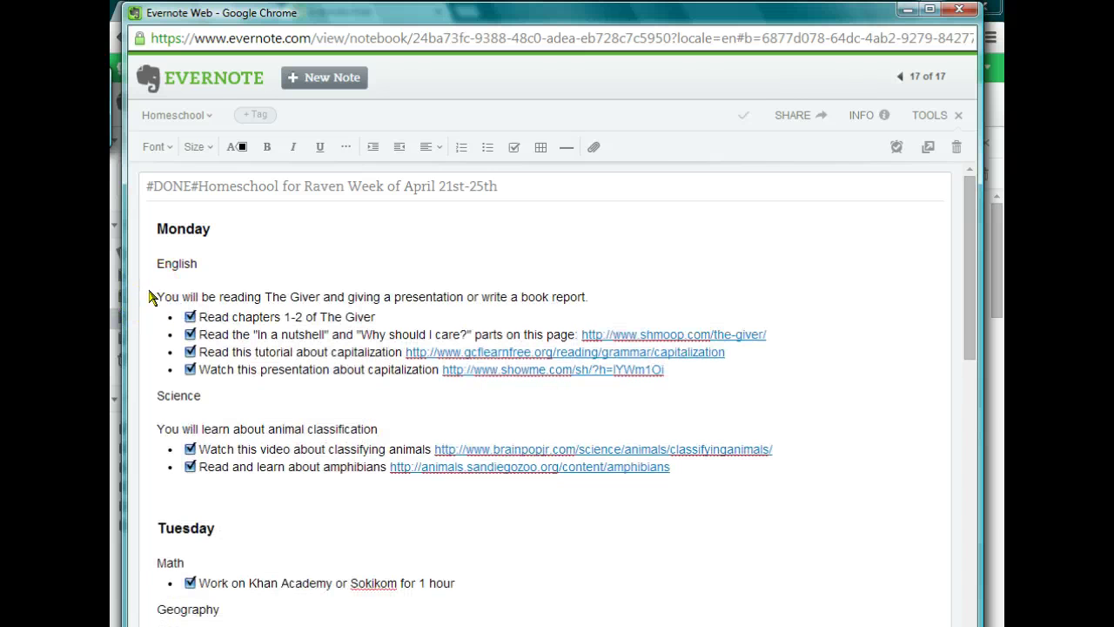
click(724, 383)
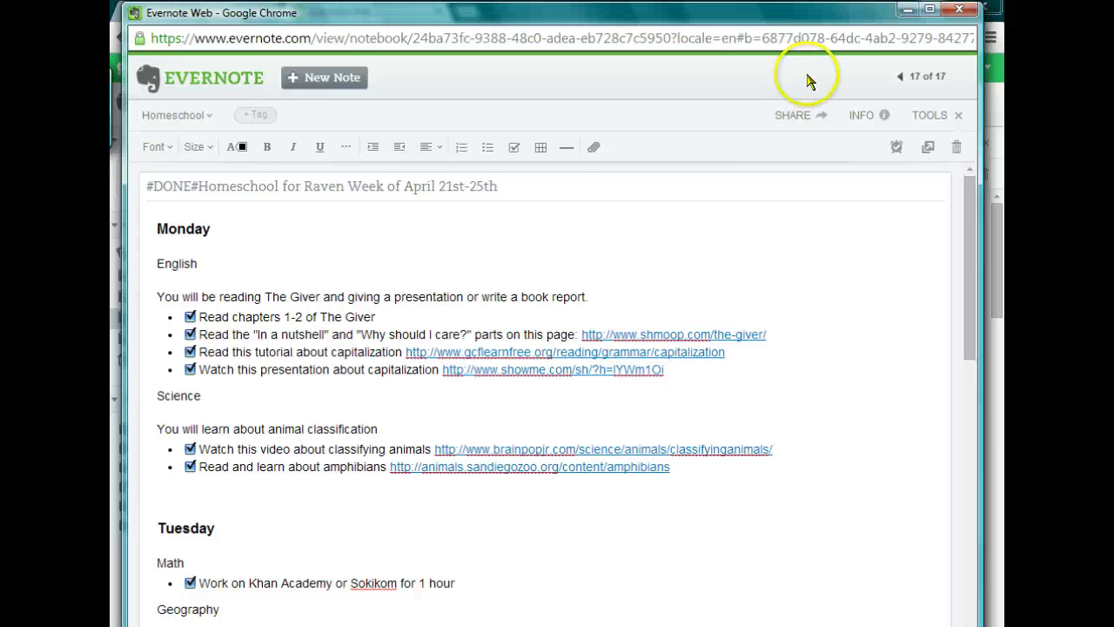
Step: Close the separate note window and view the two Homeschool Week July 21-25 notes in the Homeschool notebook
click(958, 8)
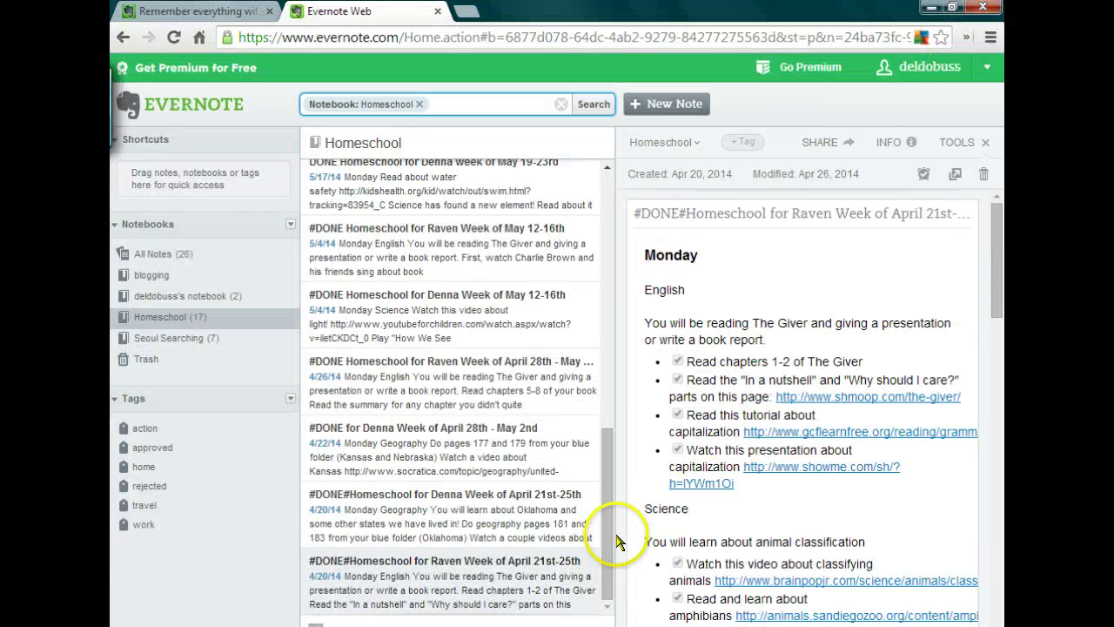
drag(608, 522, 620, 132)
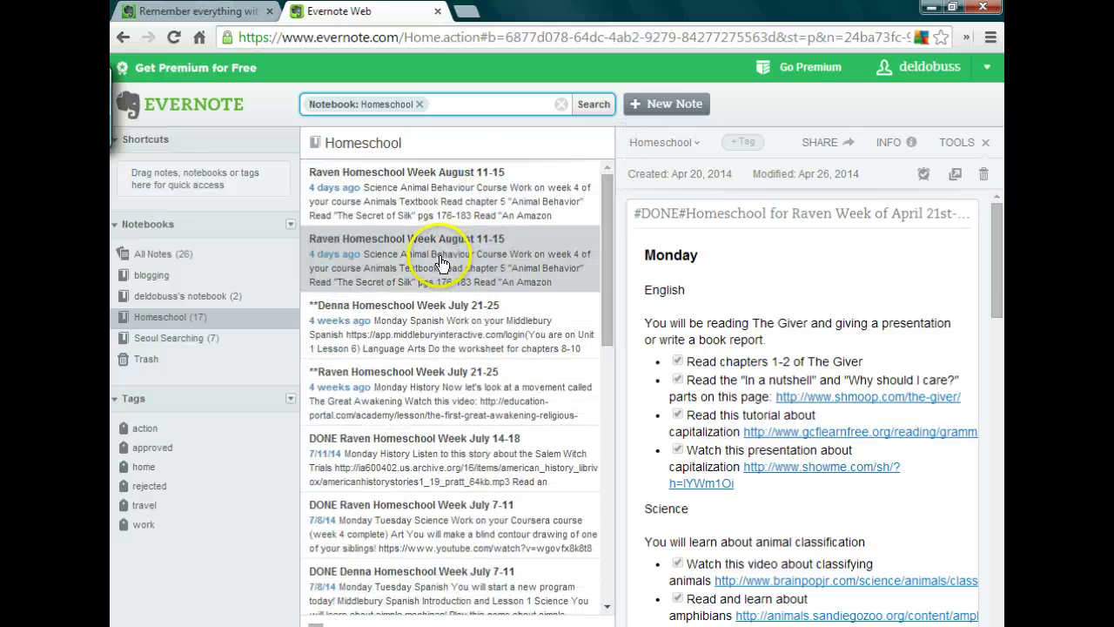
click(434, 409)
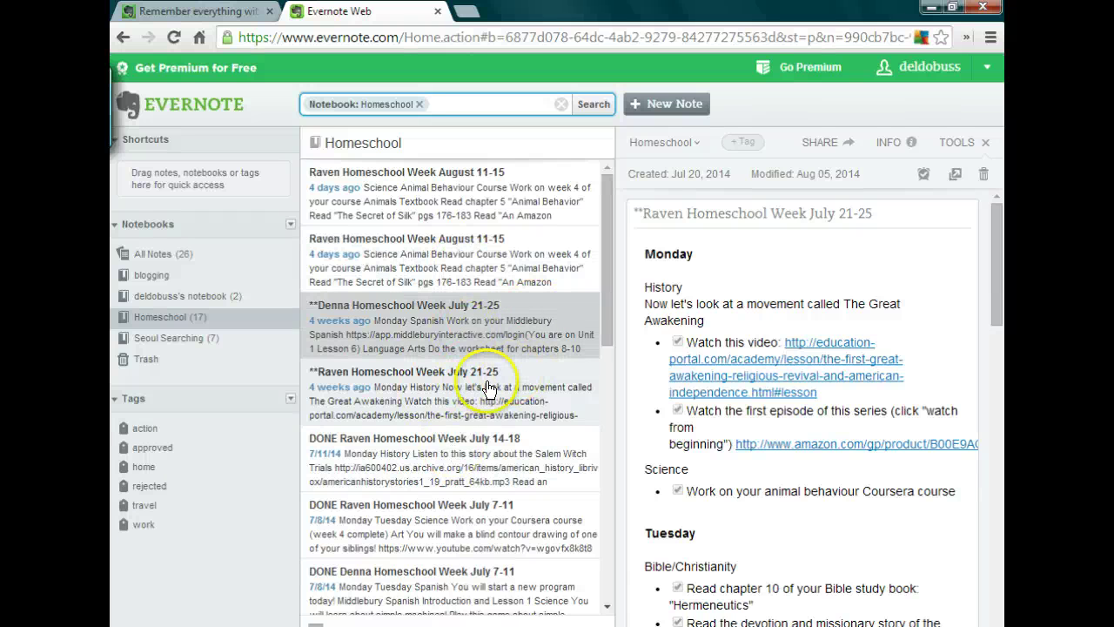
click(373, 323)
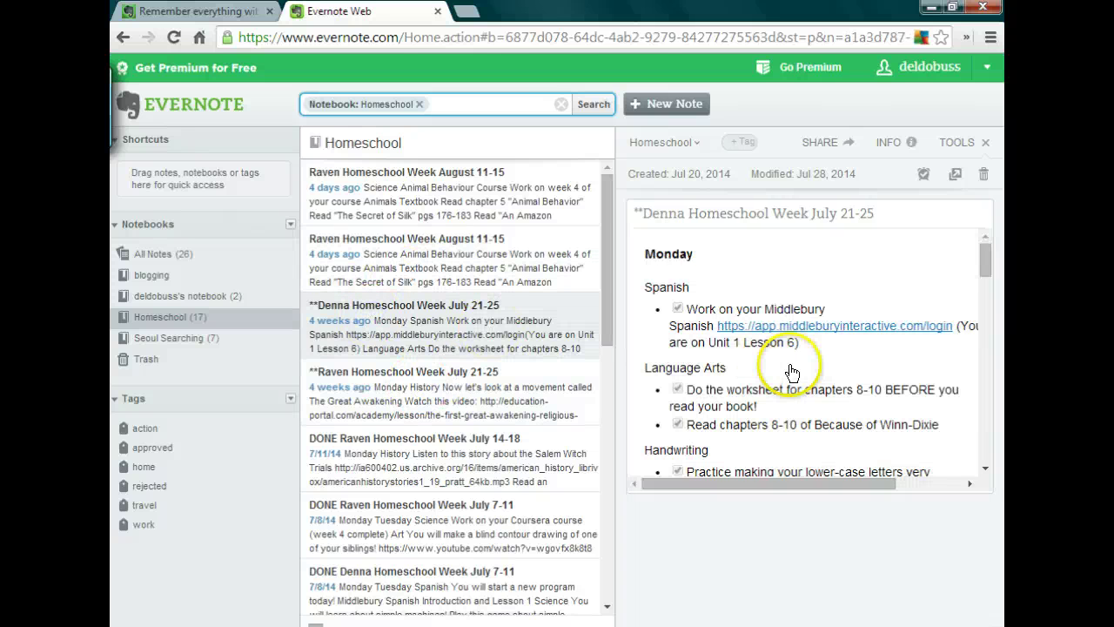
drag(995, 261, 1003, 236)
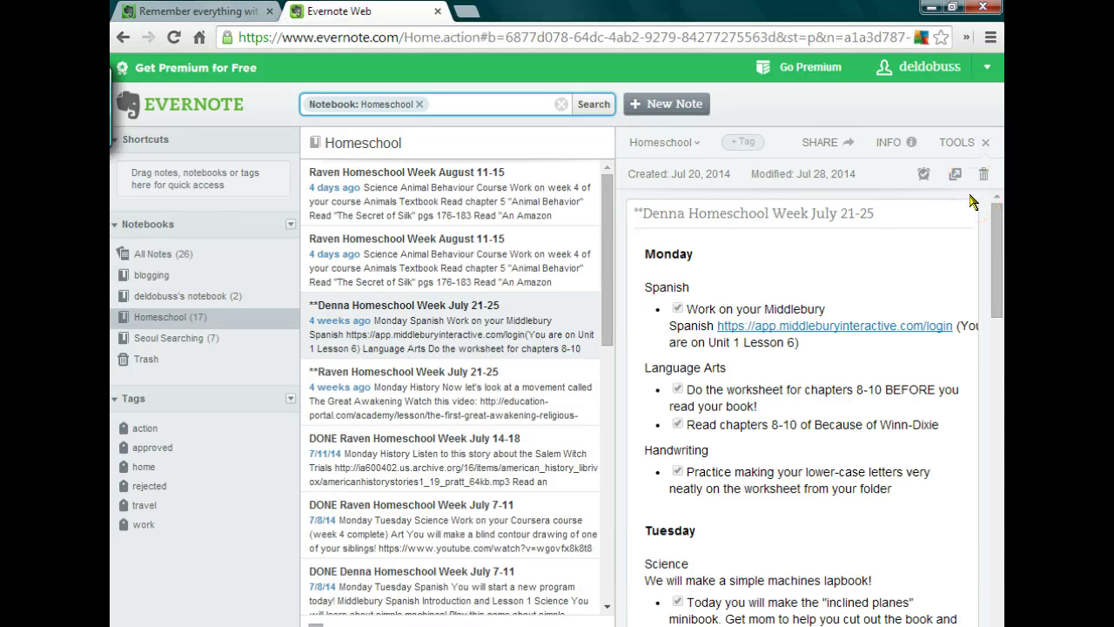
Step: Add the tag "July" to the open Homeschool Week July 21-25 note
click(754, 138)
text(July)
click(784, 144)
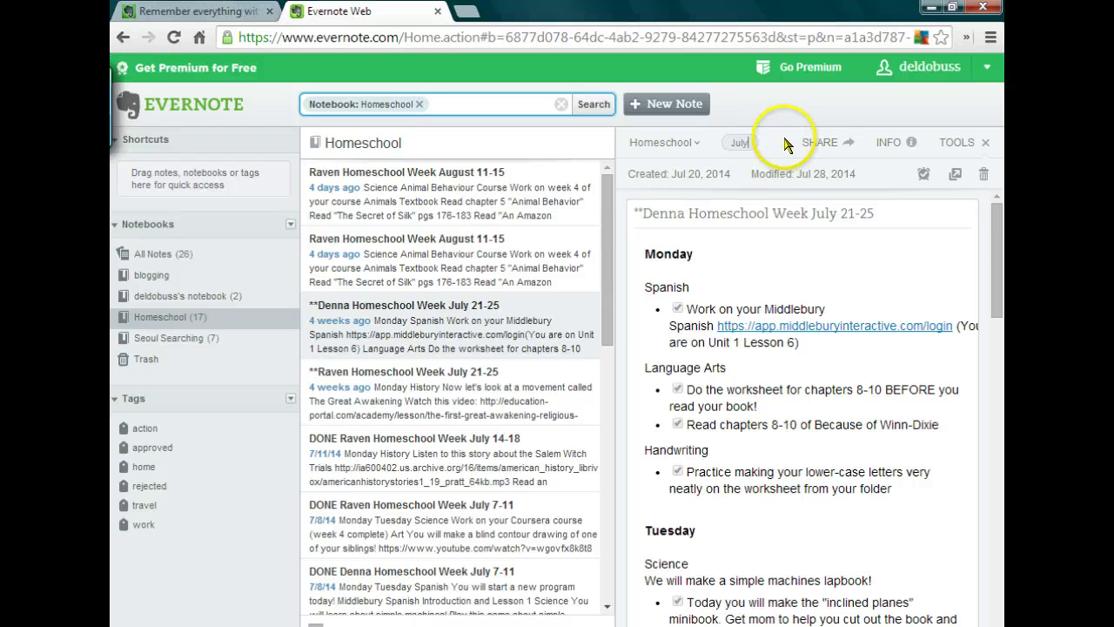
click(780, 148)
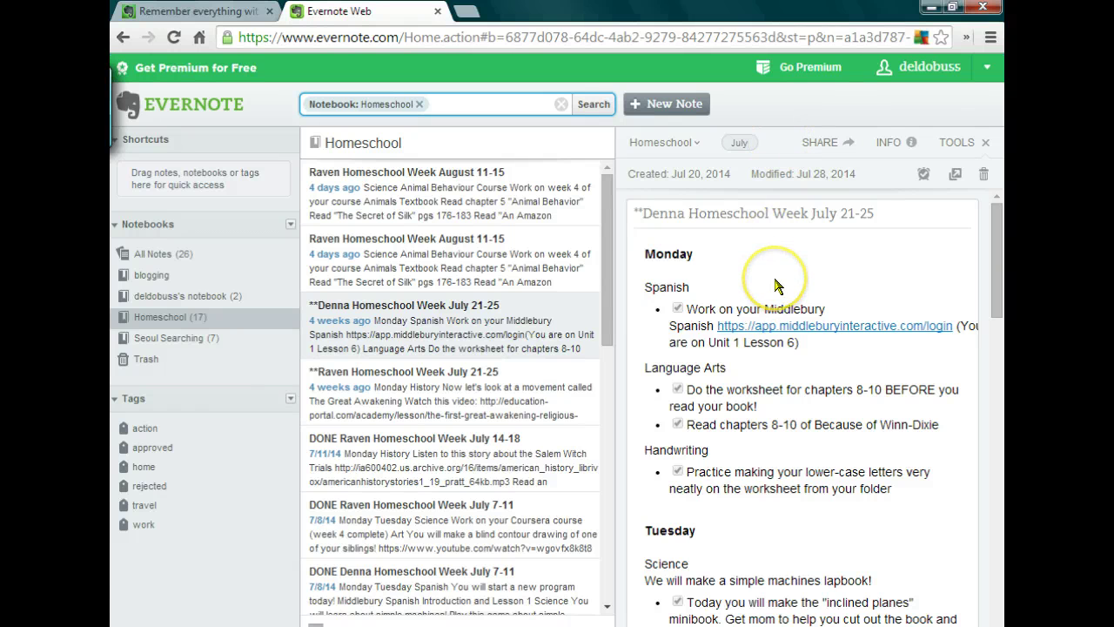
drag(798, 343, 694, 319)
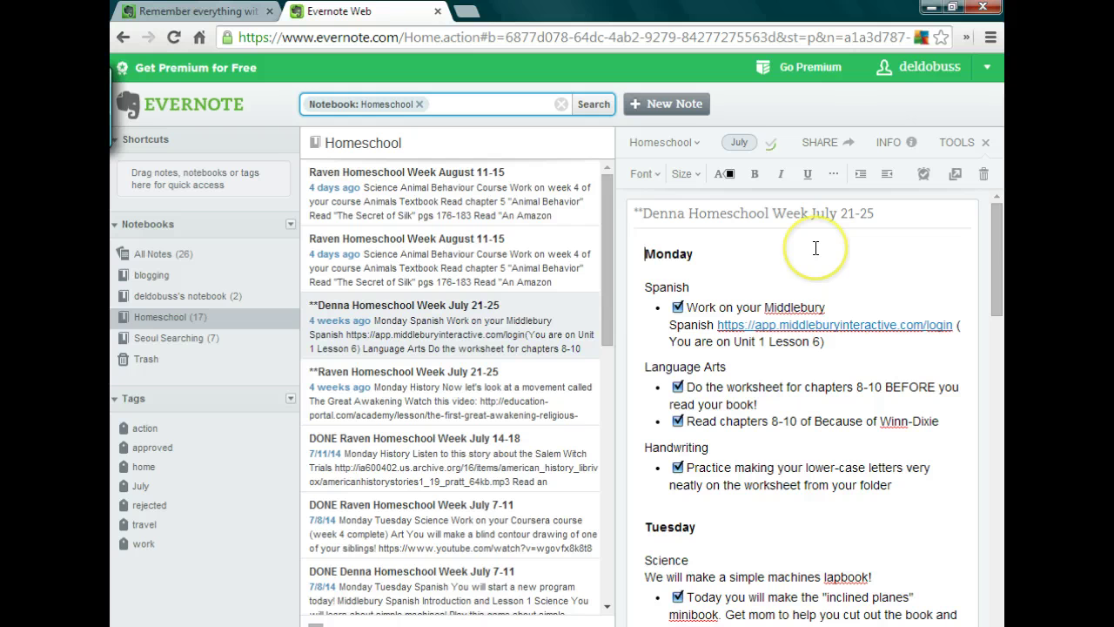
click(828, 342)
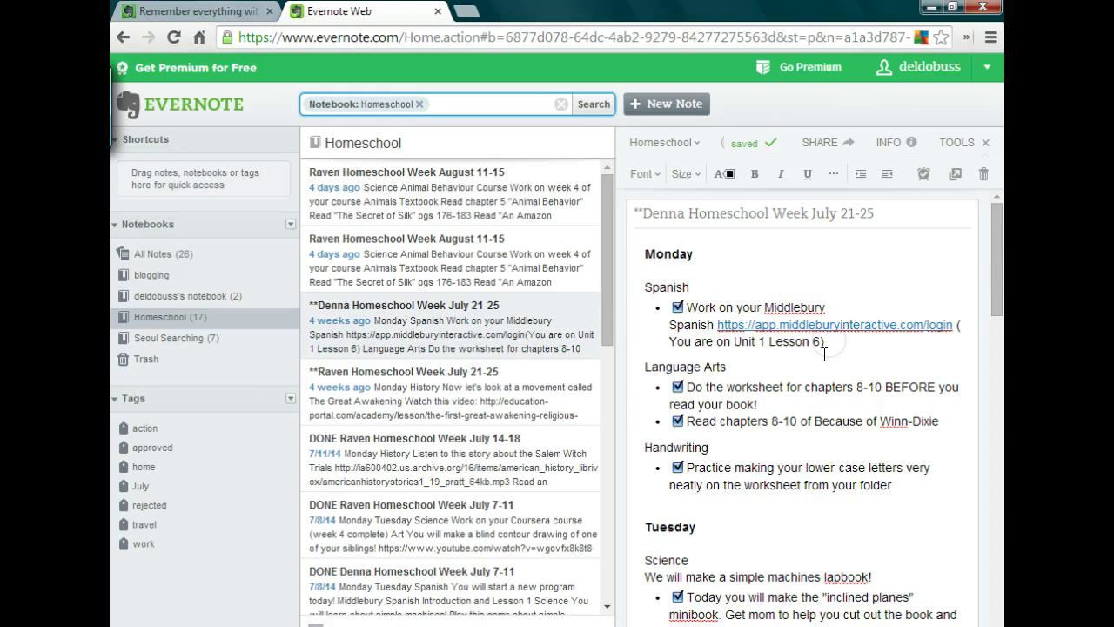
click(792, 353)
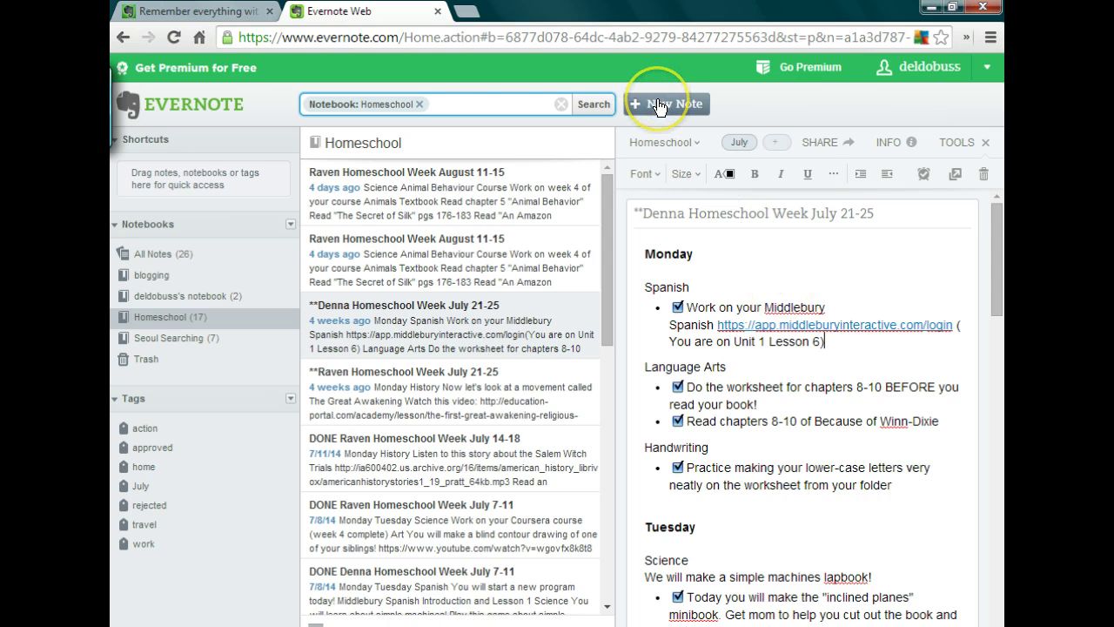
Step: Search the Homeschool notebook for "Science"
click(561, 105)
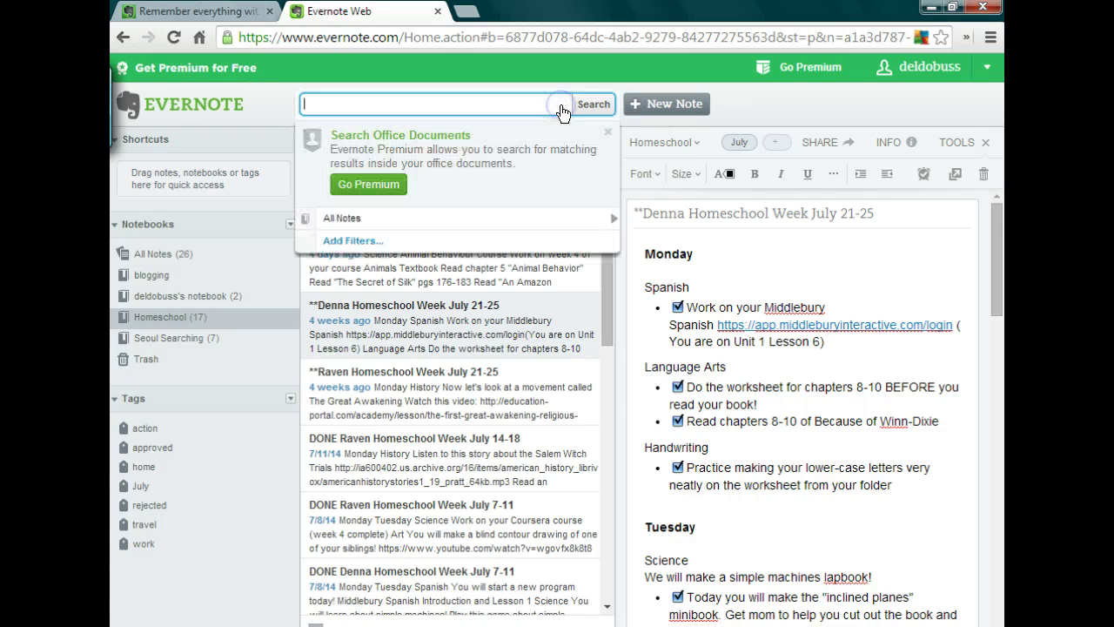
click(761, 110)
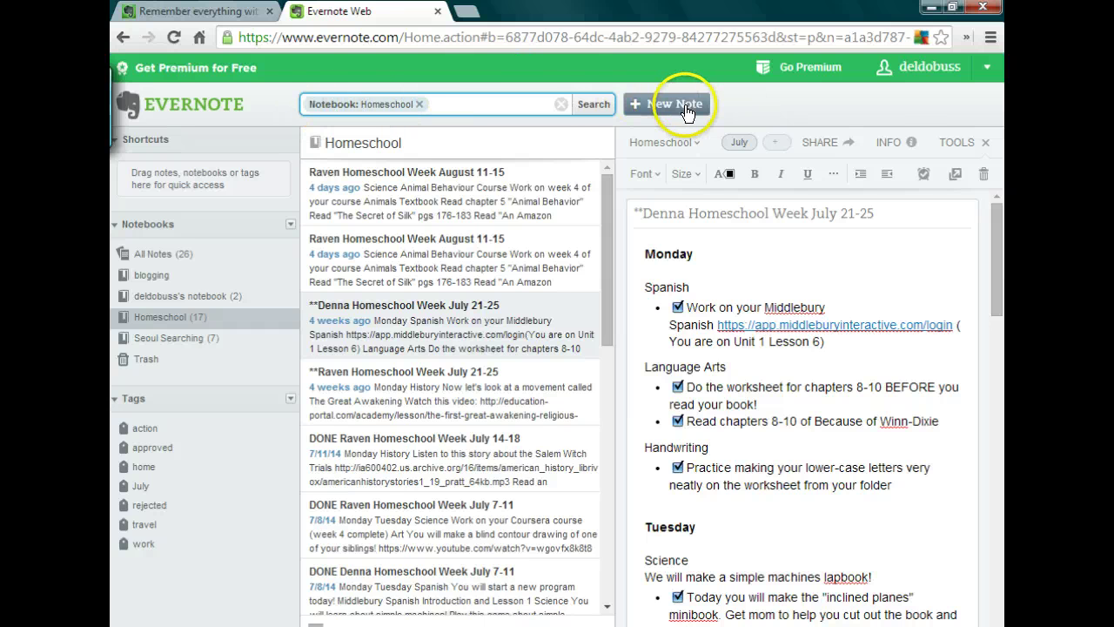
click(432, 105)
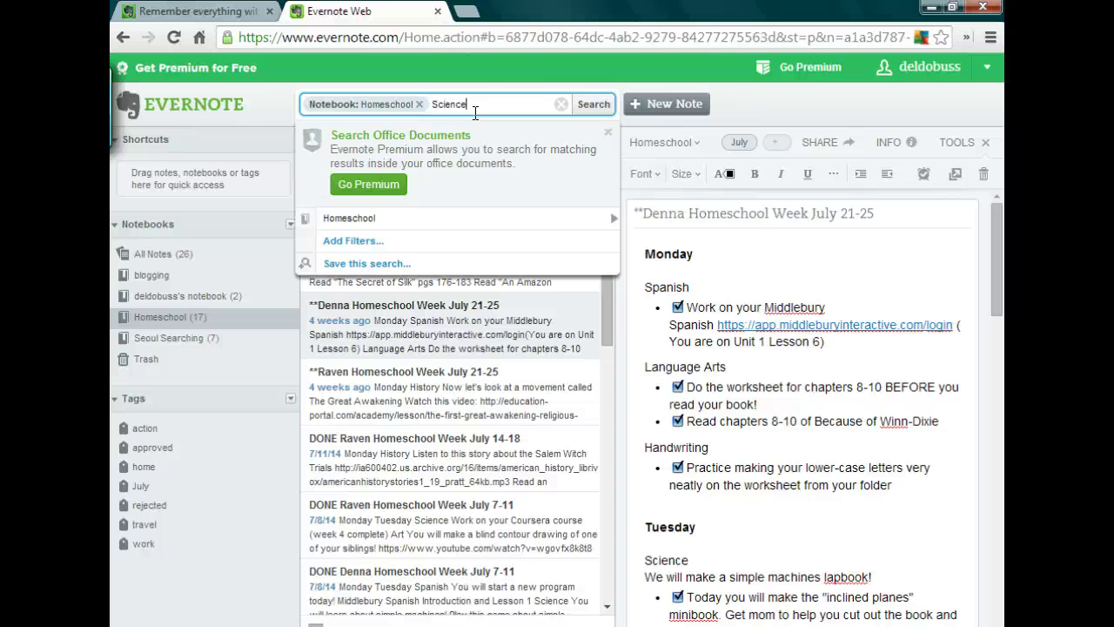
click(592, 105)
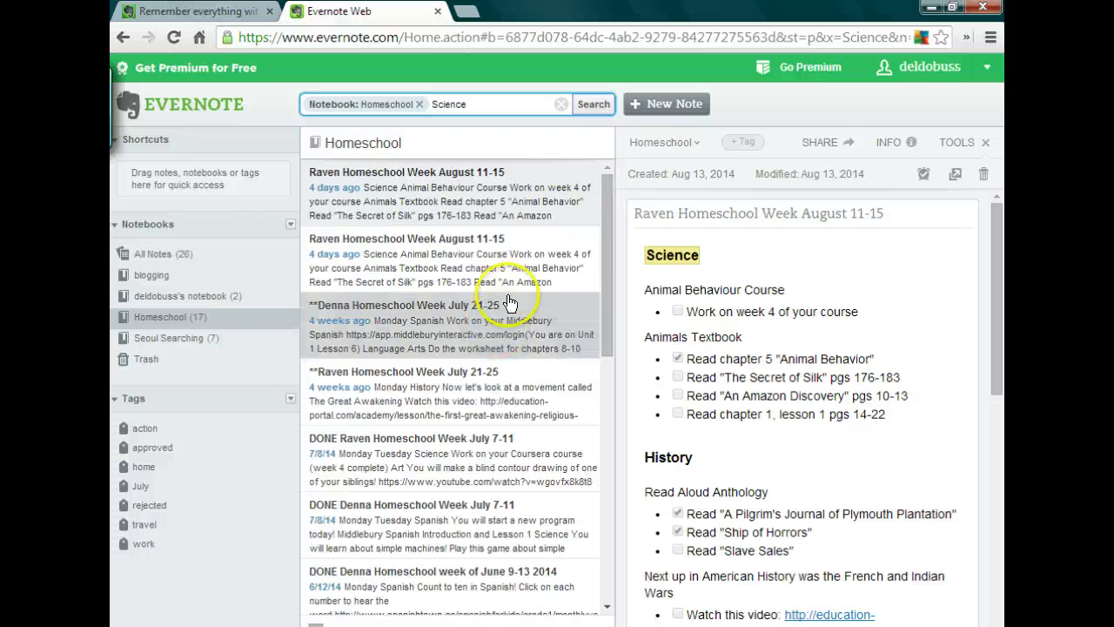
Step: Browse the Science search results, viewing the second August 11-15 note and the first July 21-25 note
scroll(510, 302, down, 3)
scroll(510, 278, up, 3)
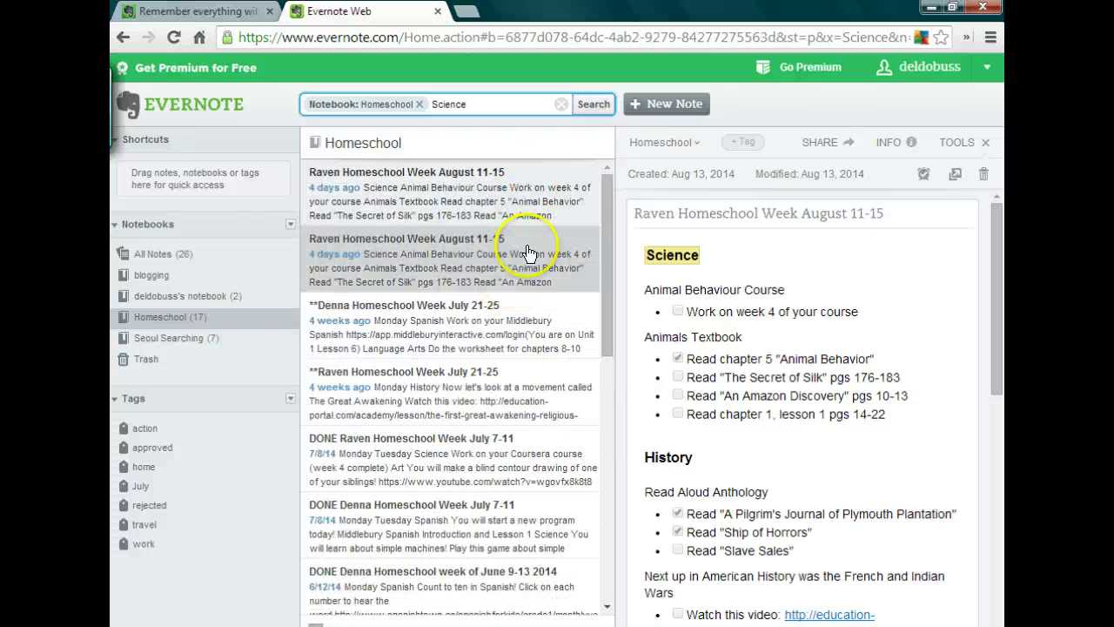
click(527, 254)
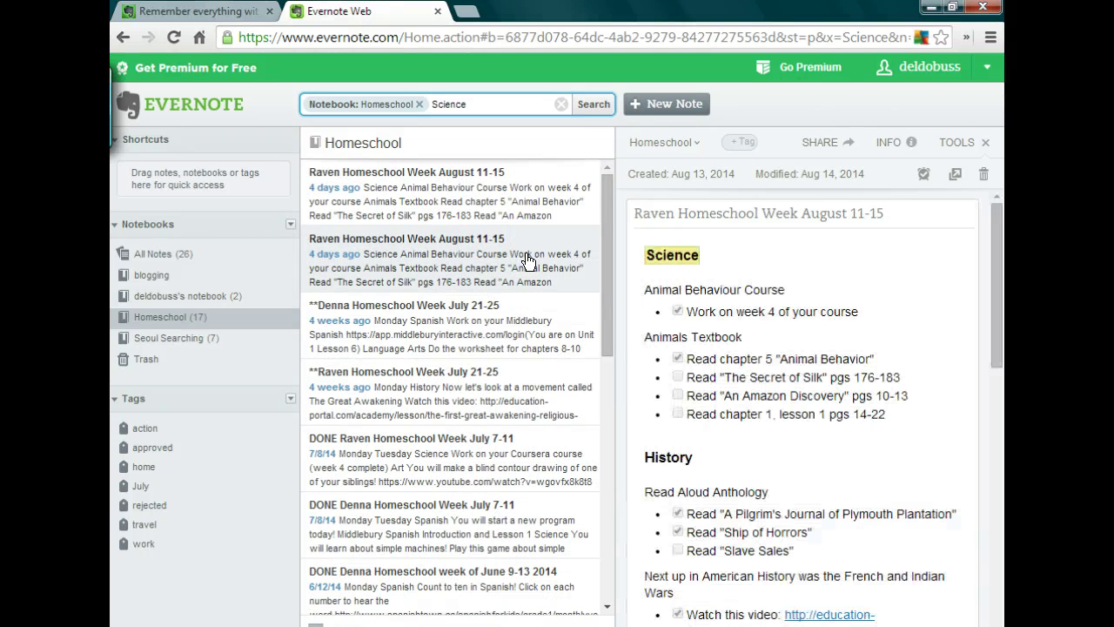
click(527, 322)
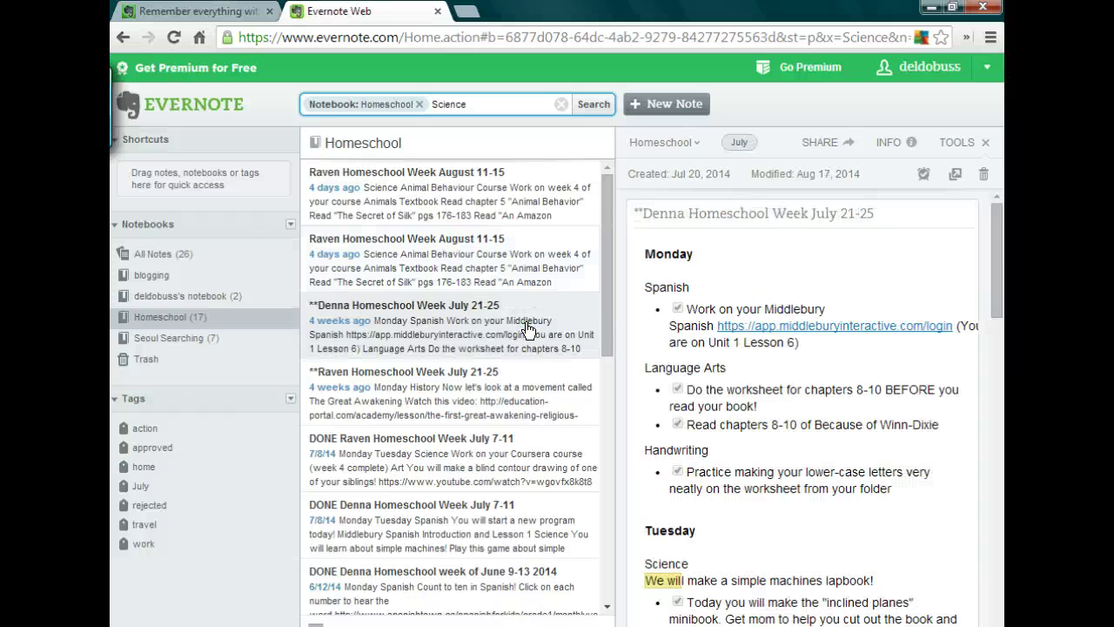
Step: Read through the first Homeschool Week July 21-25 note and view the second one in the Science search results
scroll(820, 492, down, 3)
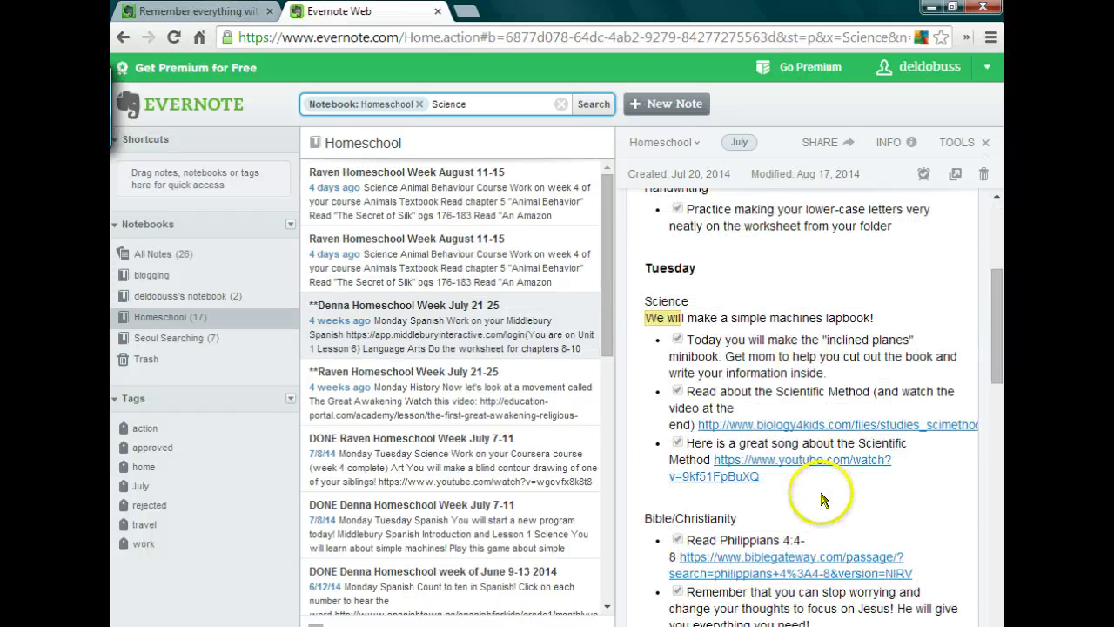
scroll(821, 500, down, 10)
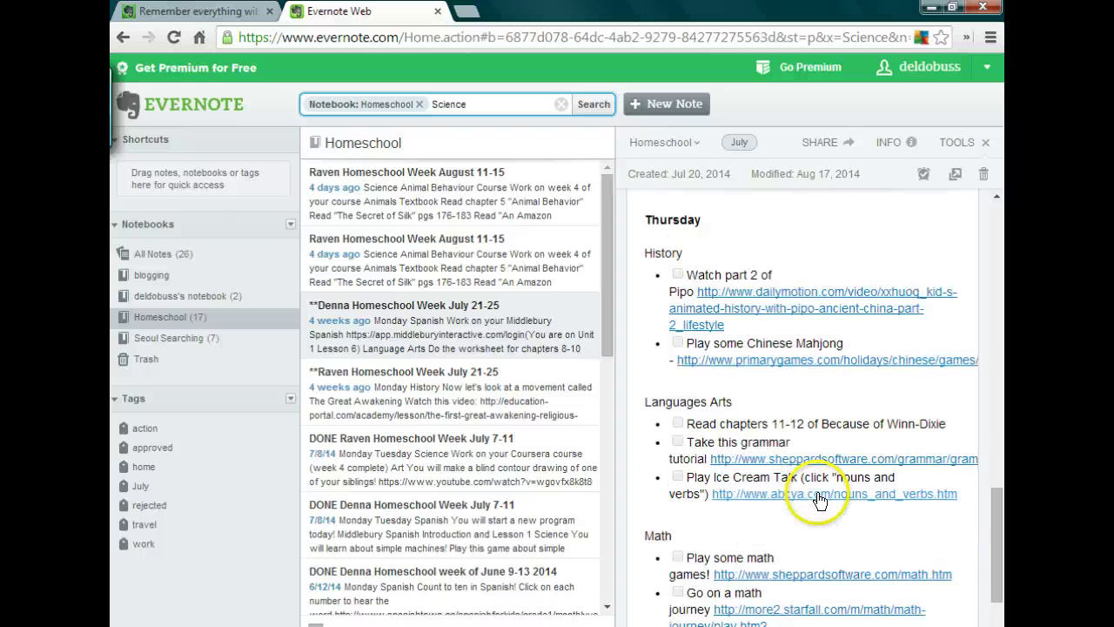
scroll(818, 493, up, 7)
click(468, 374)
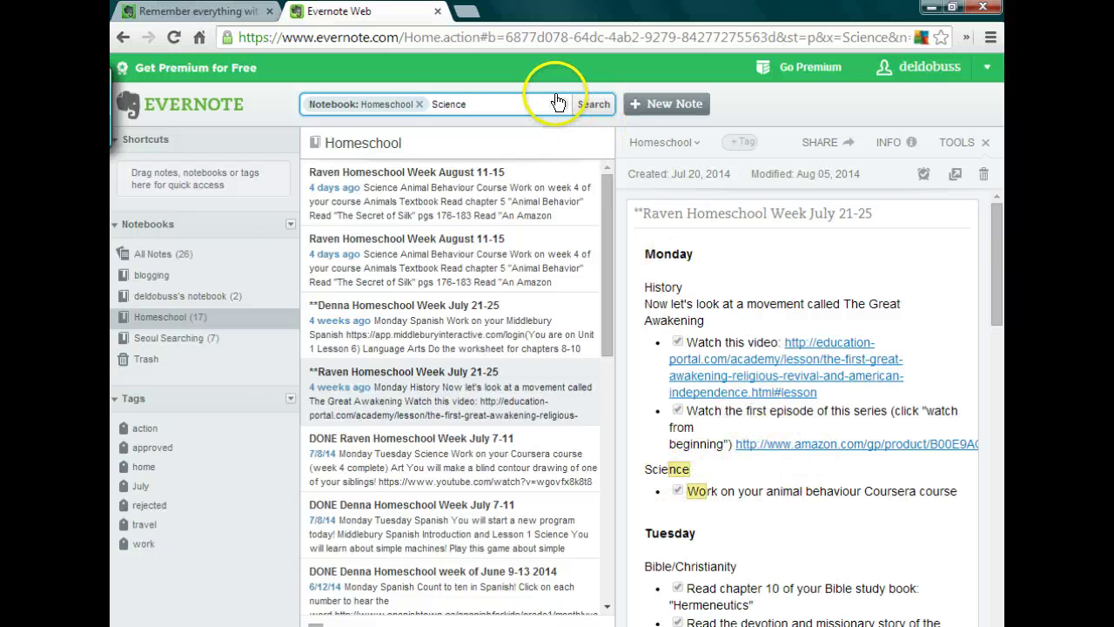
Step: Leave the Science search in the Homeschool notebook and show all notes
click(471, 101)
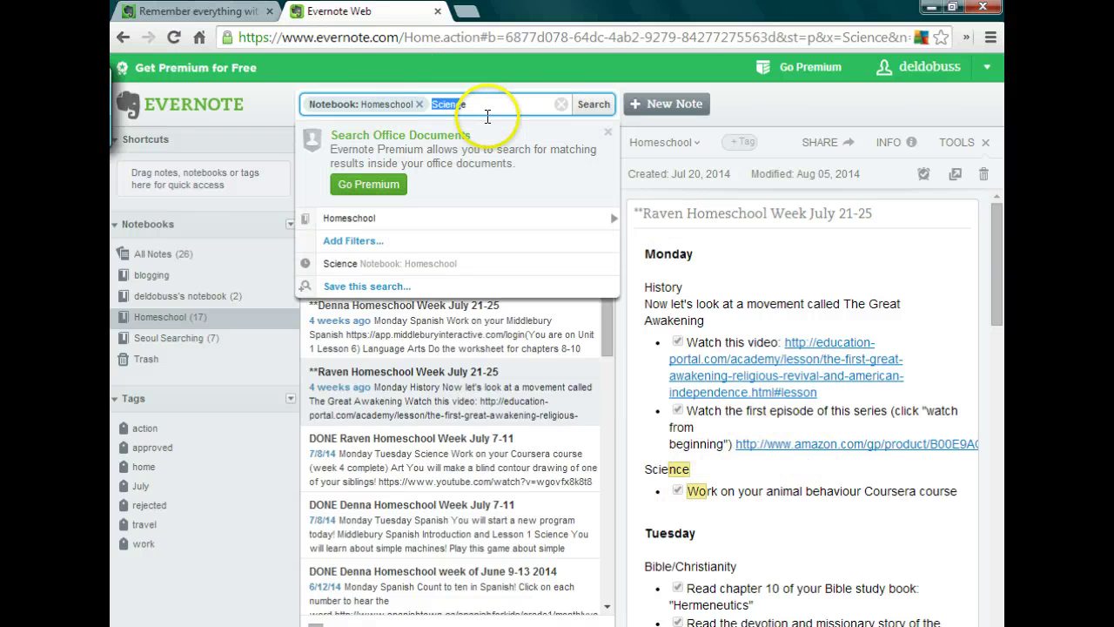
key(BackSpace)
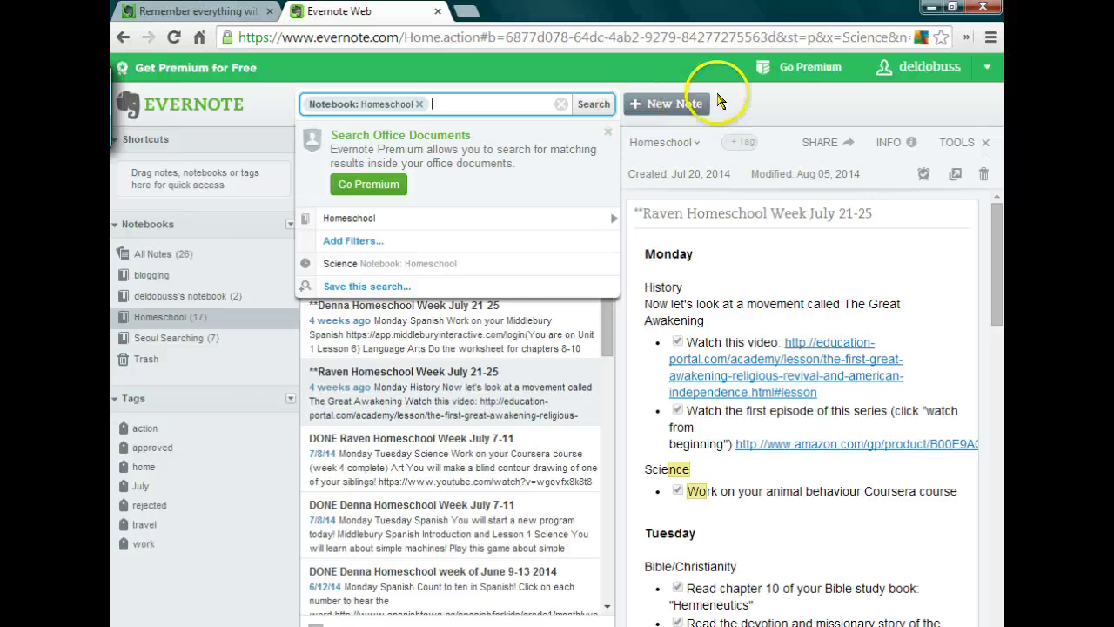
click(669, 109)
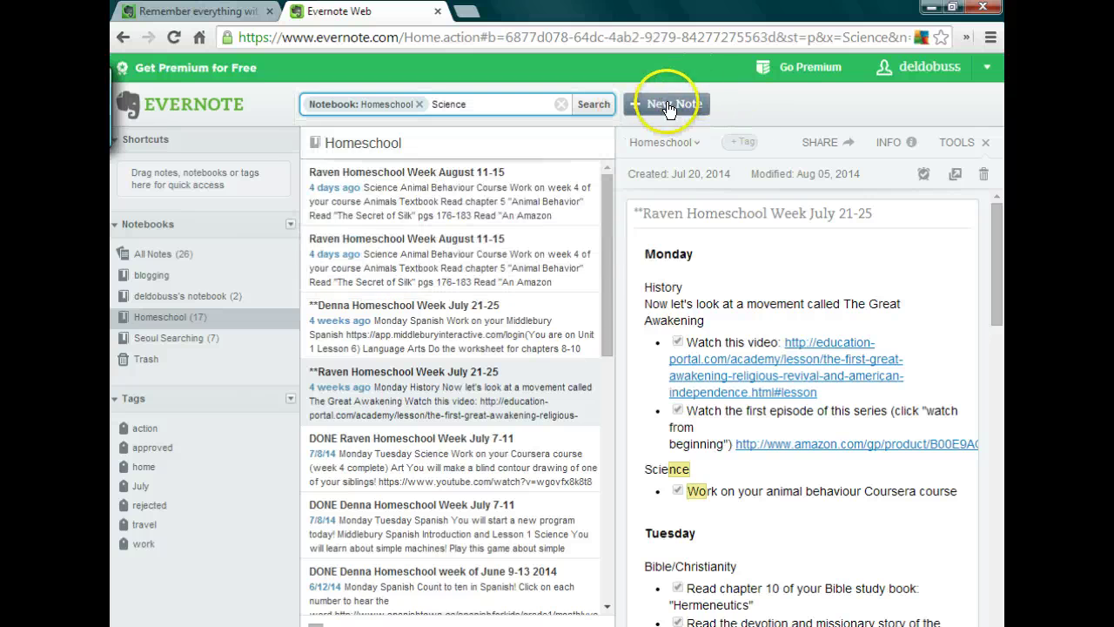
click(154, 258)
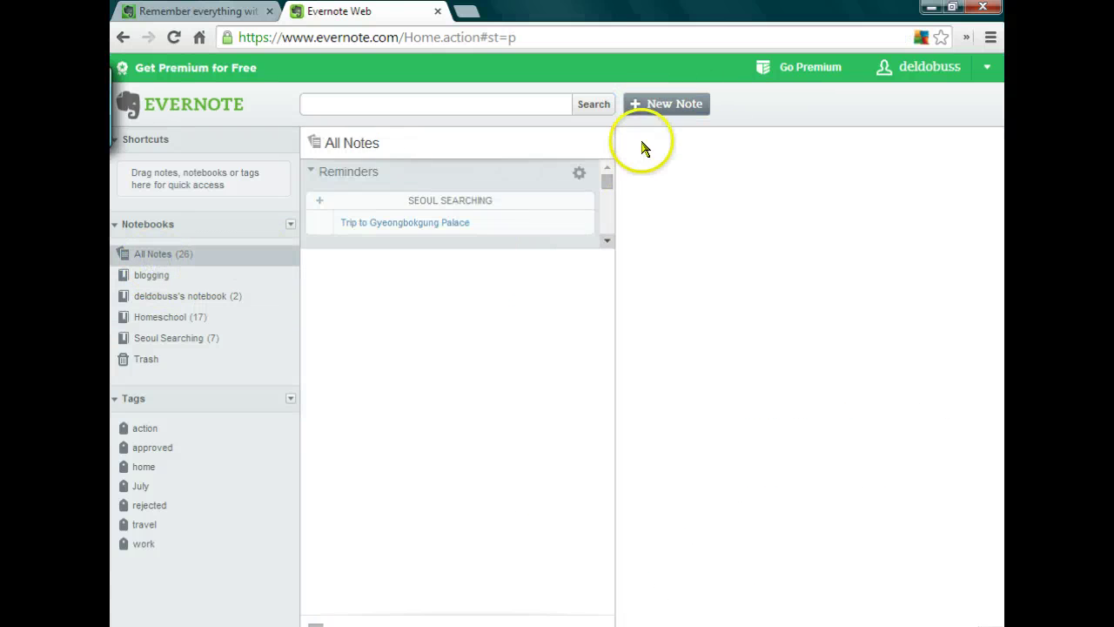
Step: Create a note titled "Vlog" with the text "Hello everyone!" in a separate window, and close that window
click(657, 106)
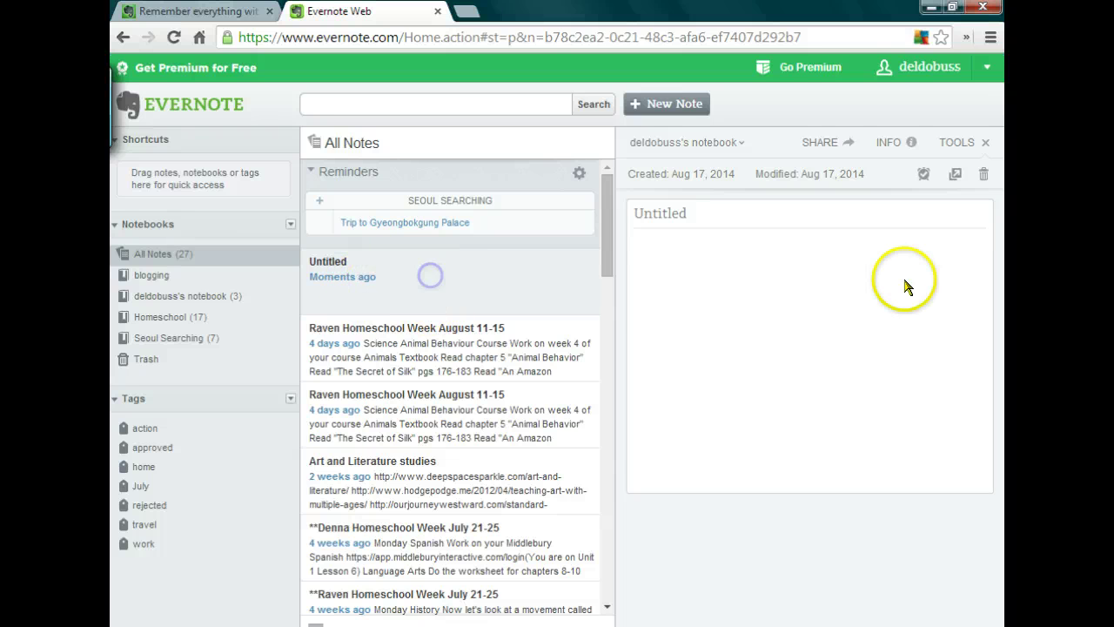
click(955, 174)
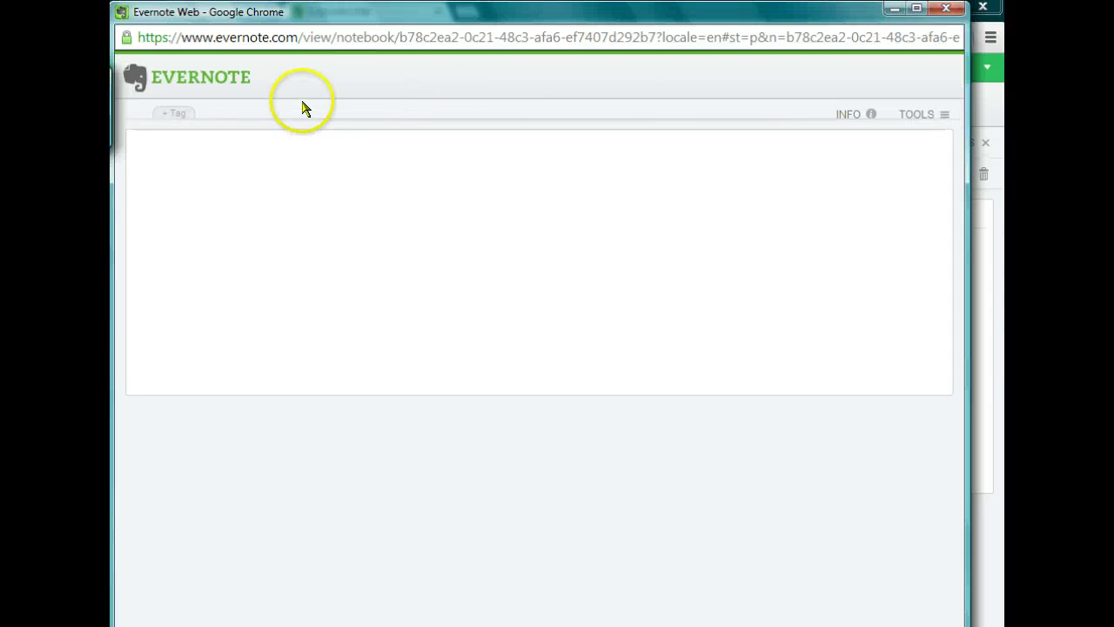
click(221, 186)
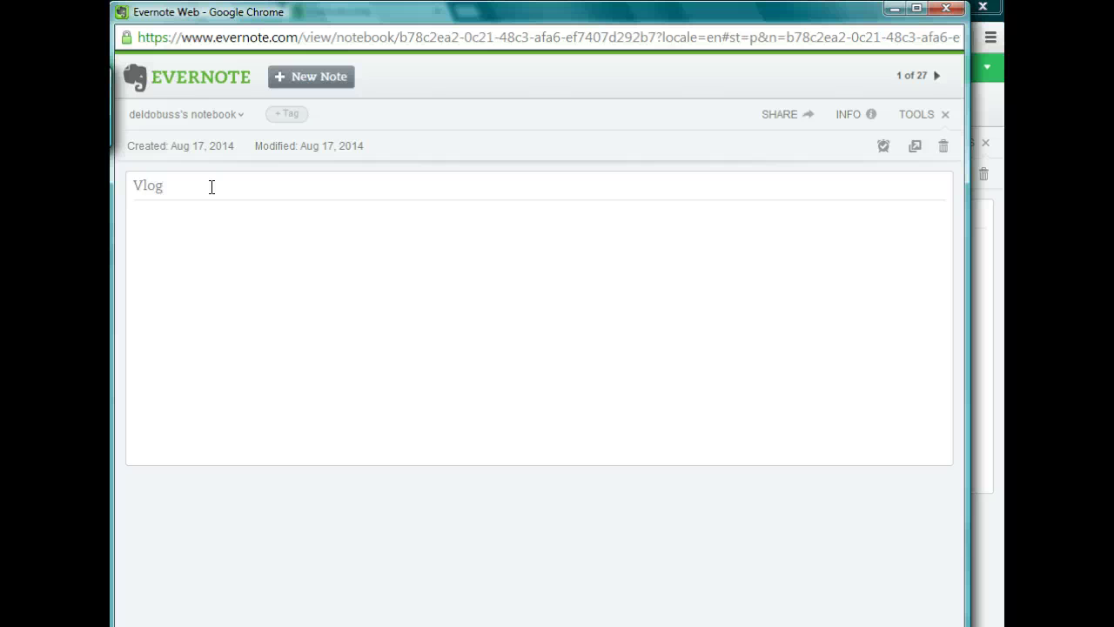
click(229, 228)
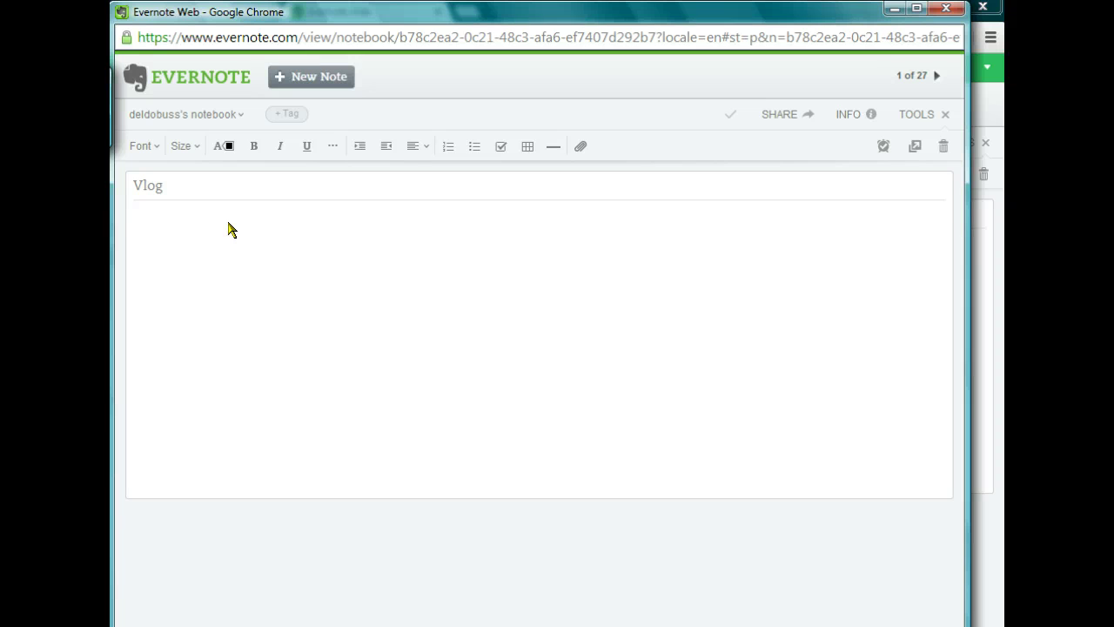
text(Hello everyo)
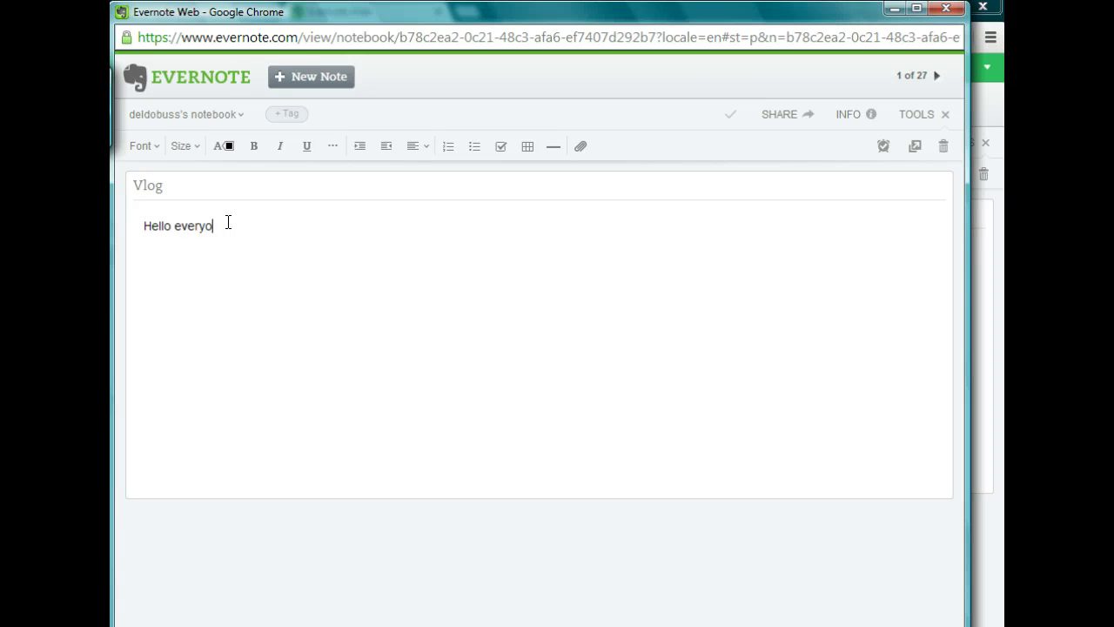
text(ne!)
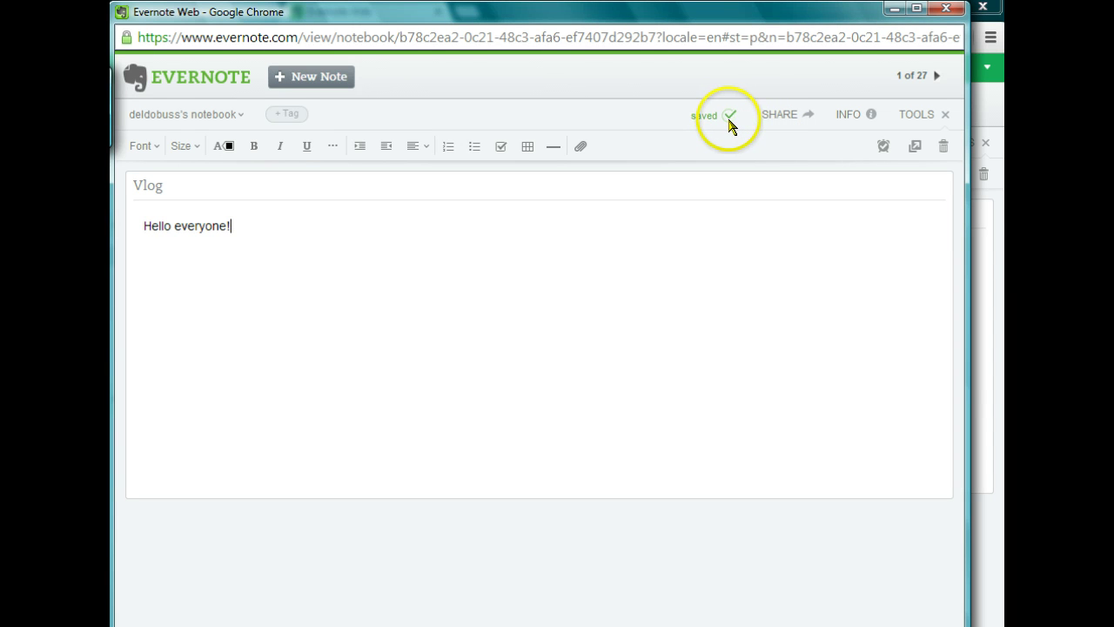
click(946, 8)
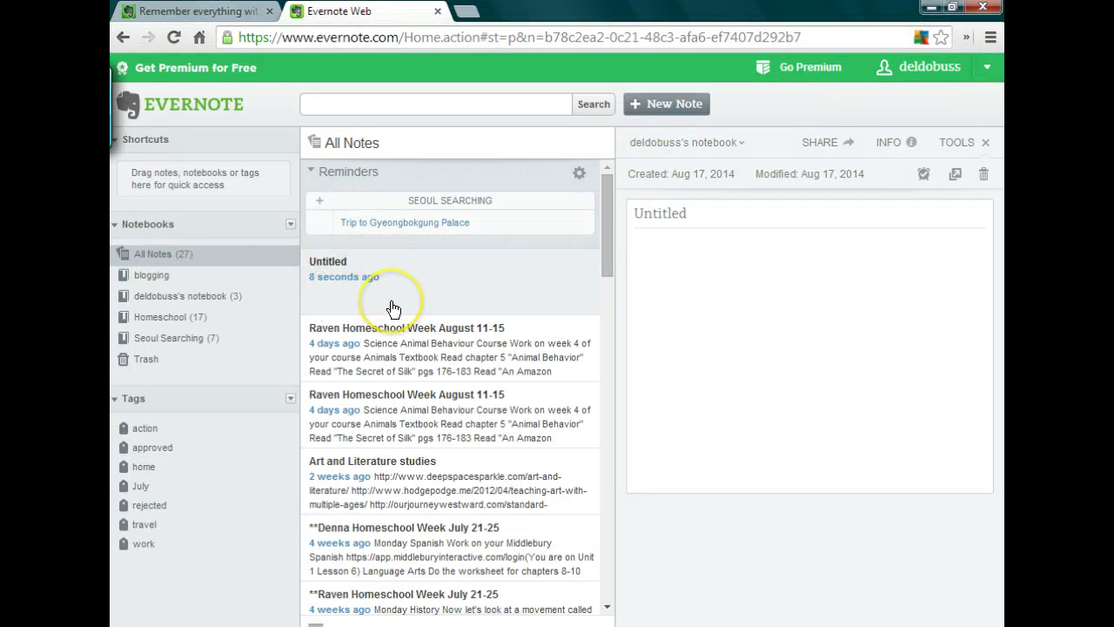
Step: Reload the All Notes page to refresh the list and view the Vlog note
click(170, 261)
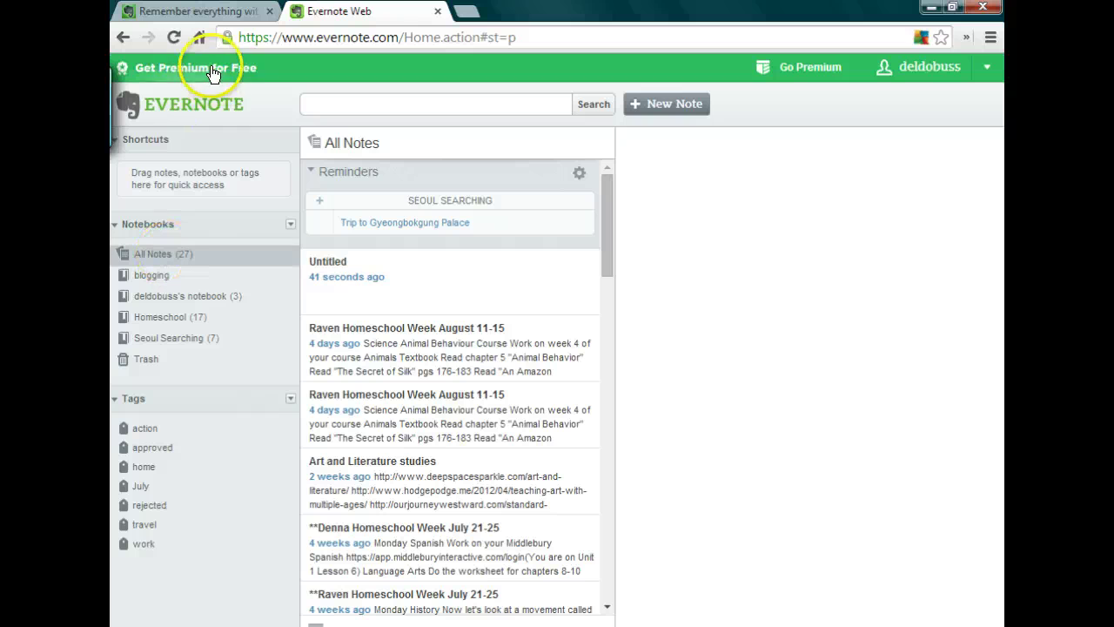
click(171, 41)
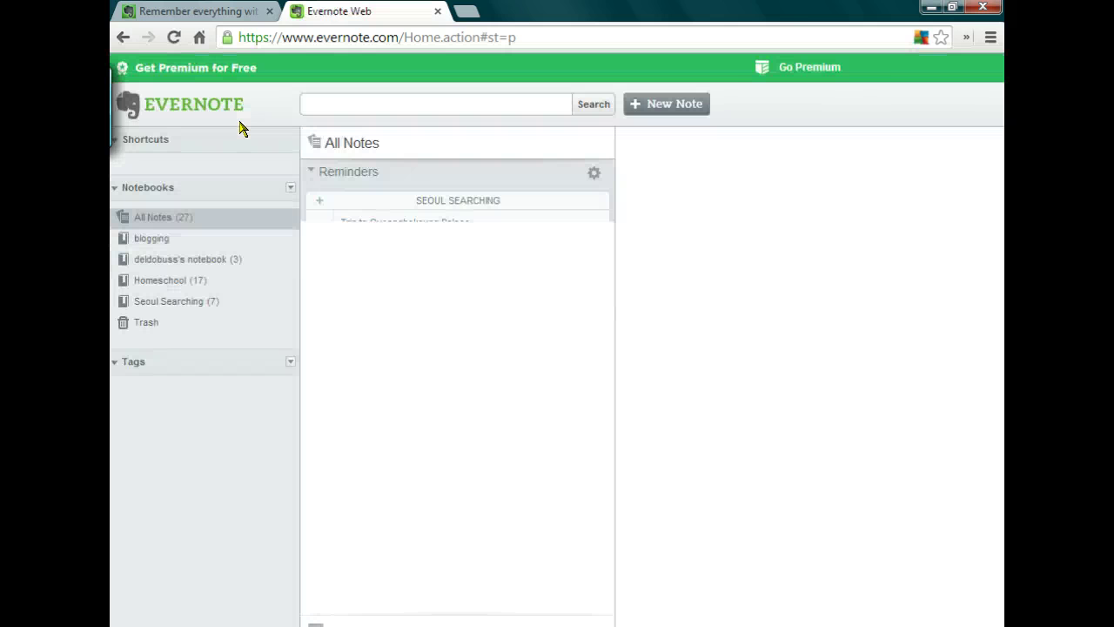
click(396, 207)
click(450, 228)
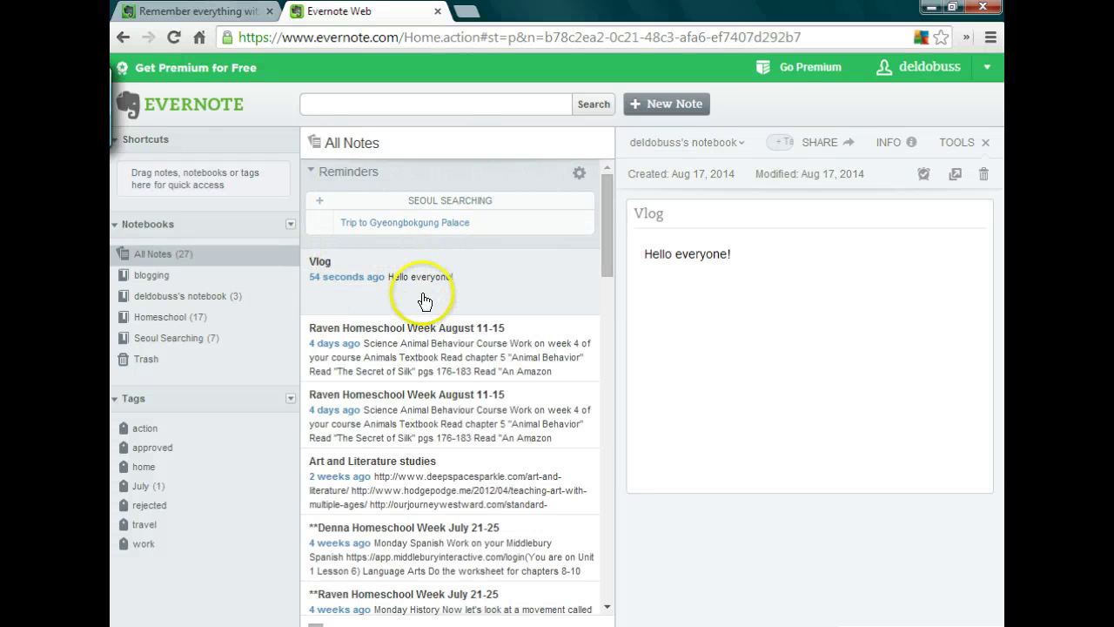
Step: Move the Vlog note to the trash and permanently delete the tag "July"
drag(424, 301, 177, 361)
click(717, 383)
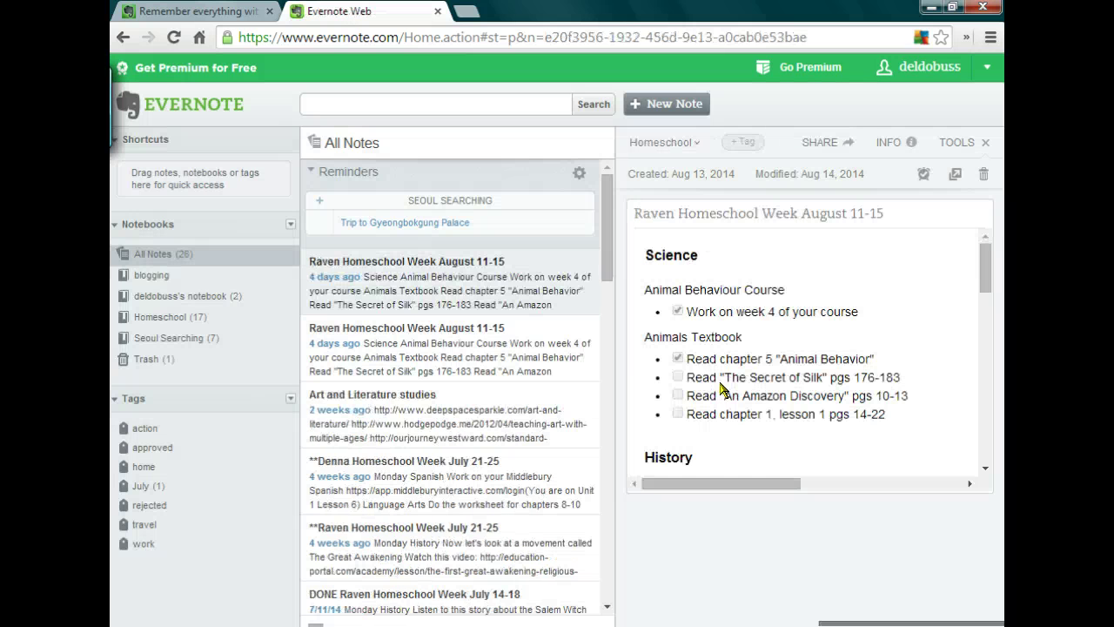
drag(143, 487, 159, 360)
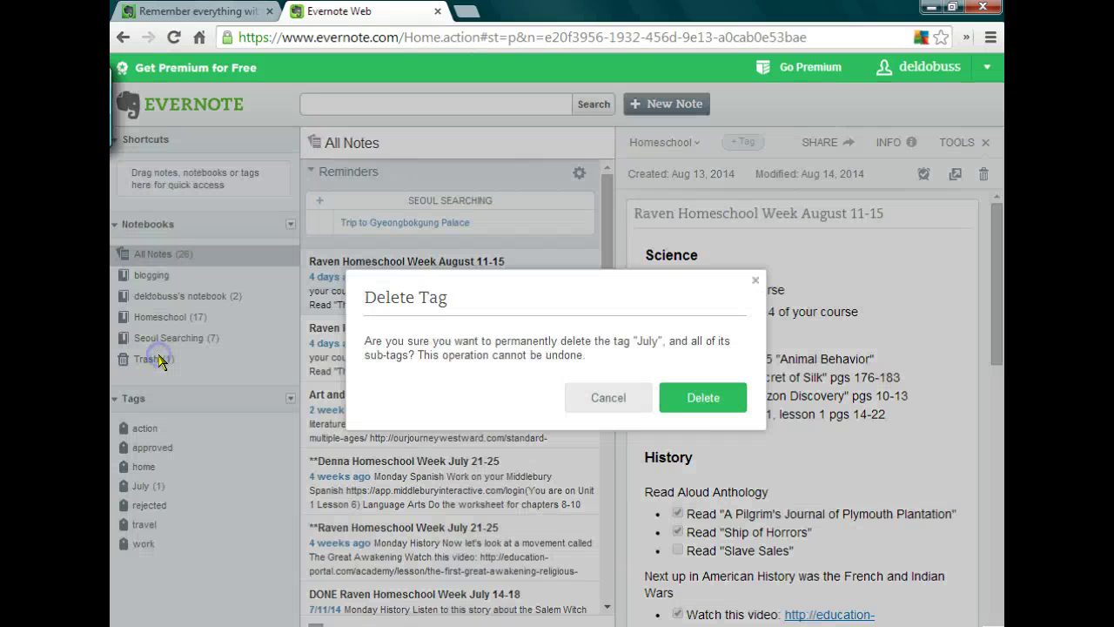
click(730, 402)
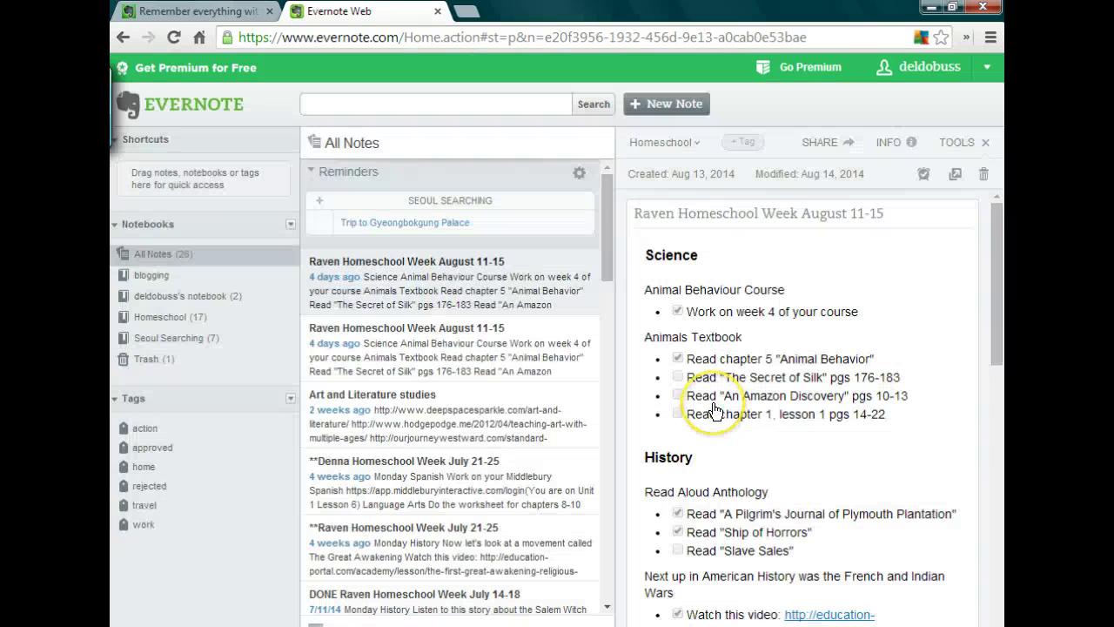
Step: View the reminder display options and mark the "Trip to Gyeongbokgung Palace" reminder as done
click(579, 174)
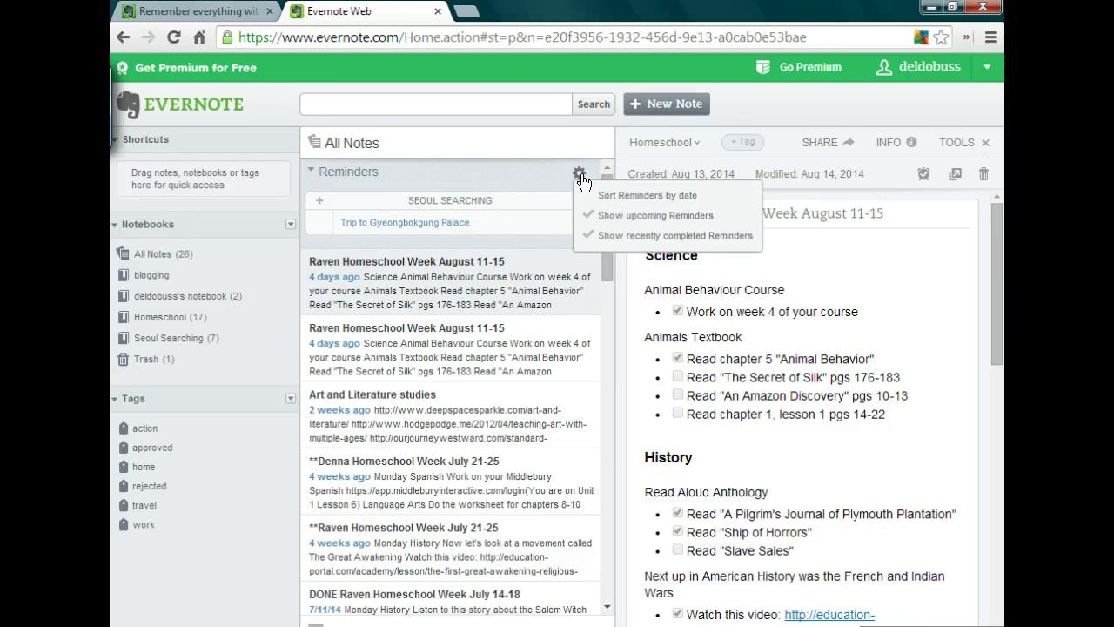
click(415, 215)
click(525, 198)
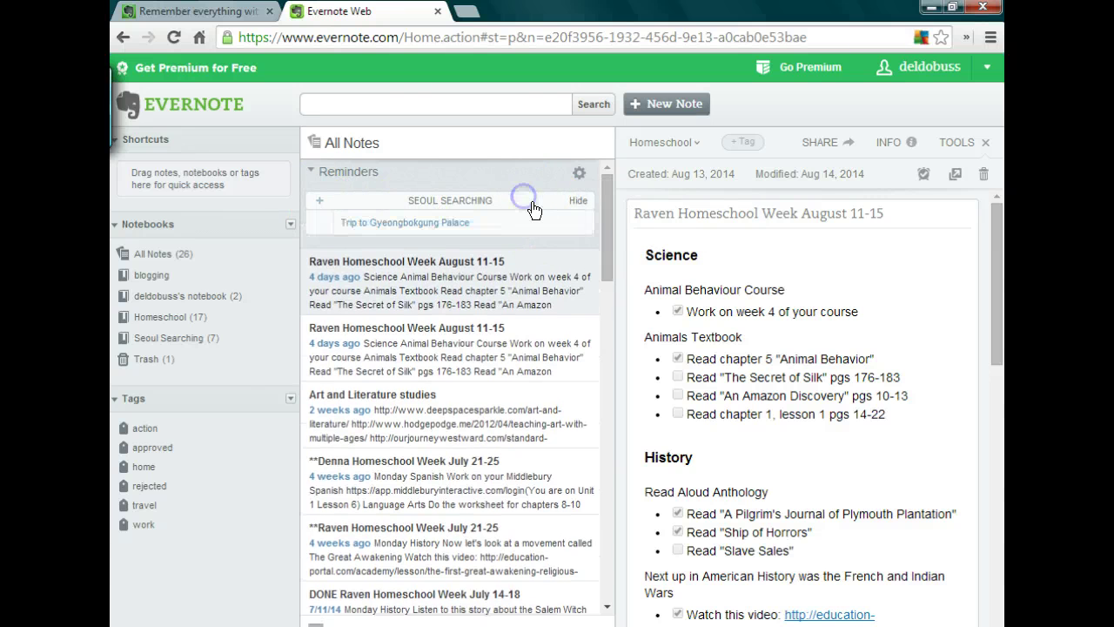
click(576, 224)
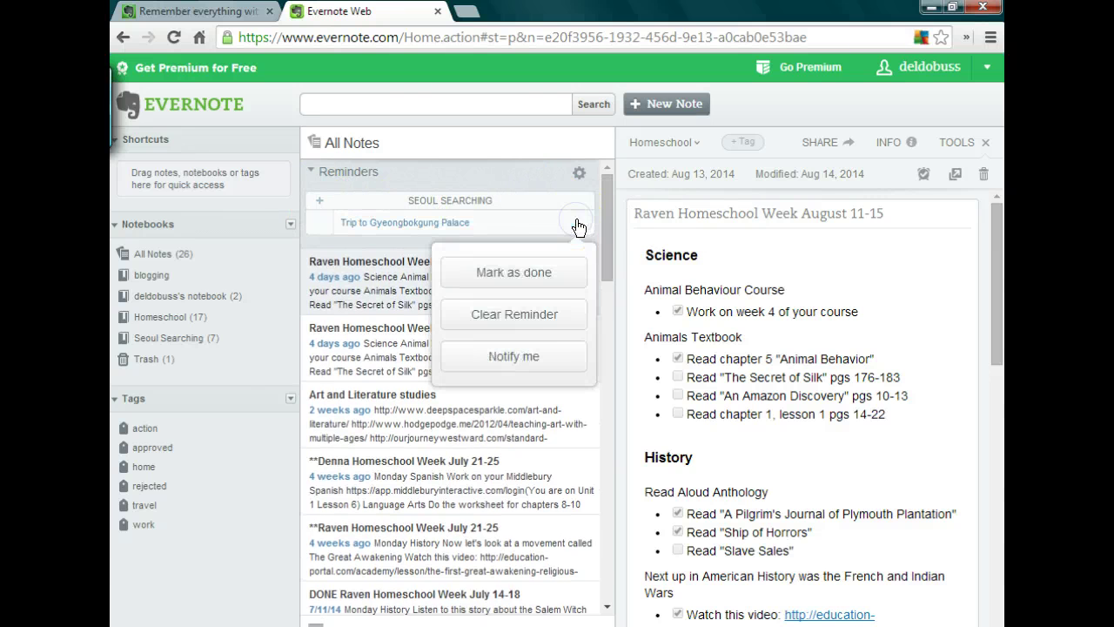
click(522, 273)
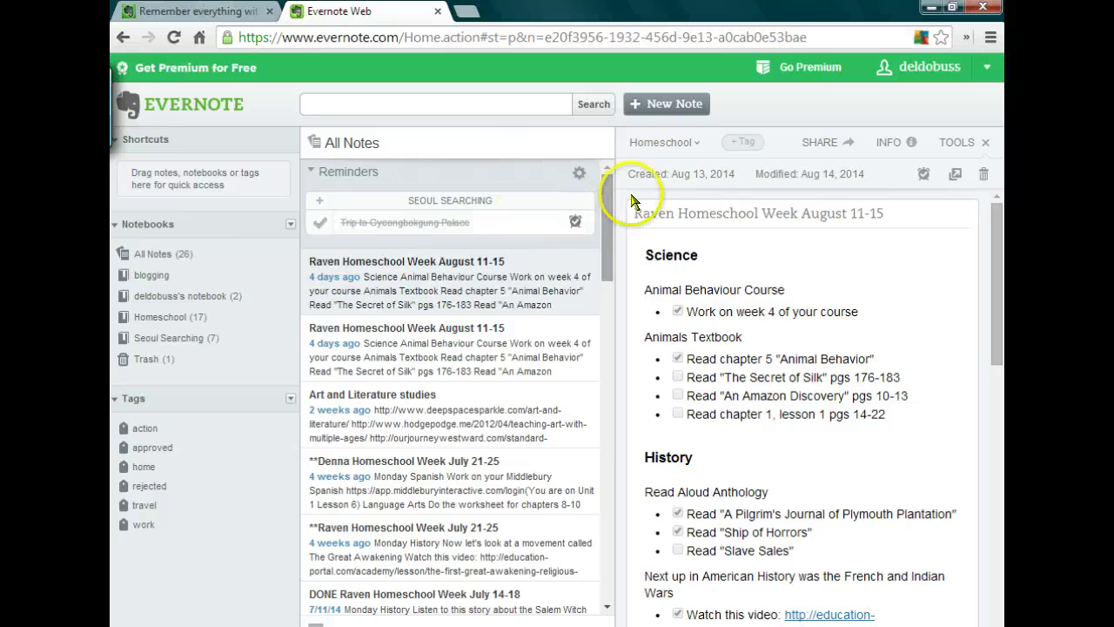
mouse_move(607, 218)
mouse_down()
mouse_move(607, 281)
mouse_move(606, 219)
mouse_up()
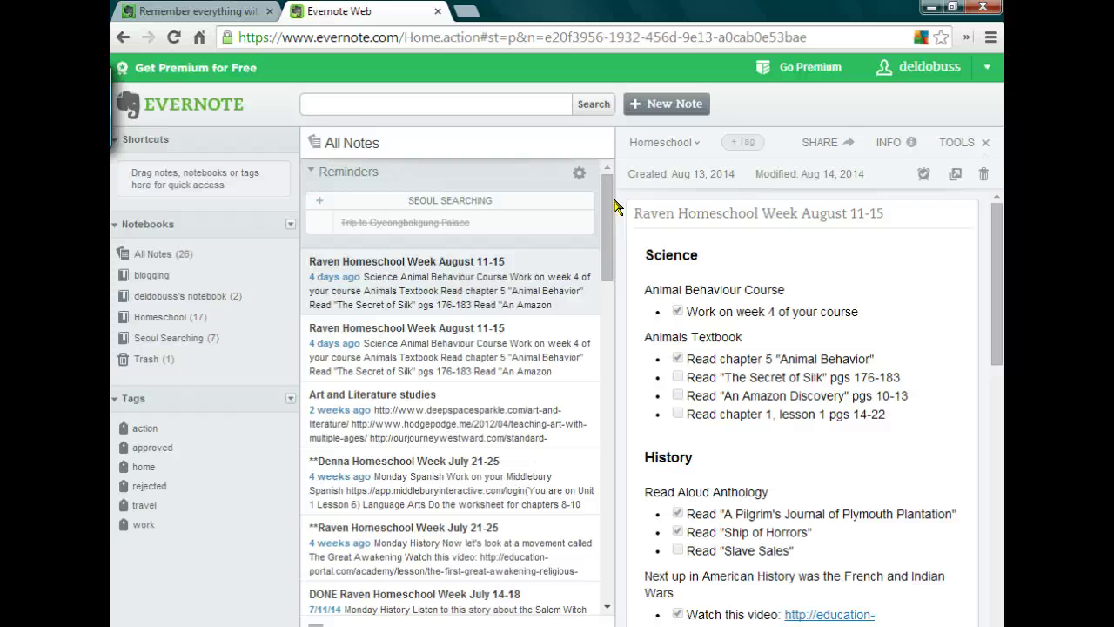
Step: Open the notebook listed between blogging and Homeschool to view its notes
click(169, 299)
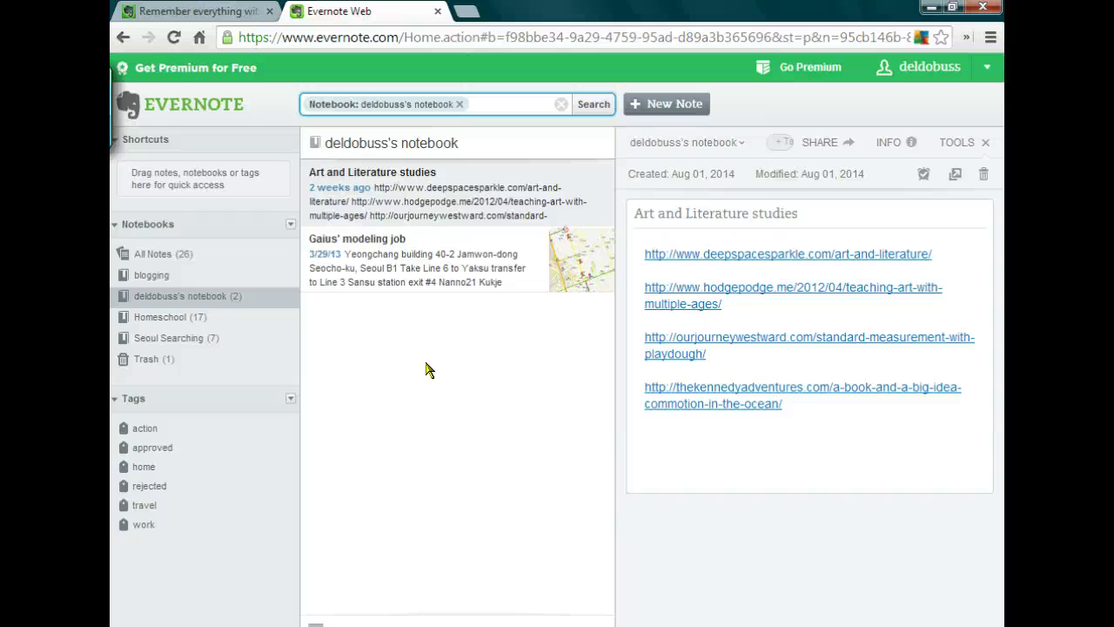
click(427, 366)
click(468, 377)
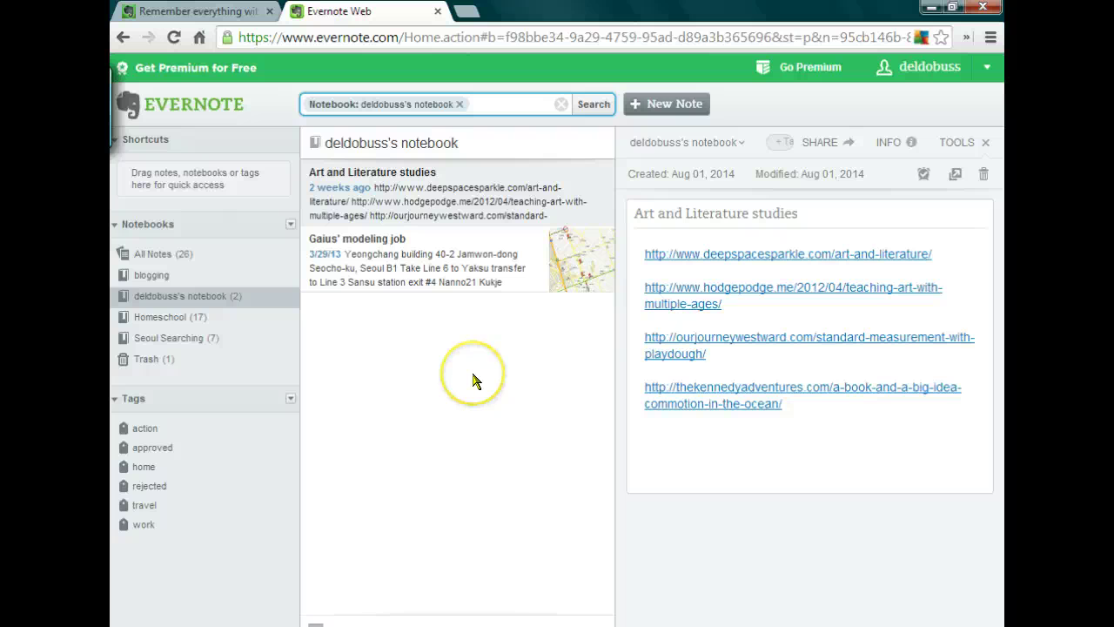